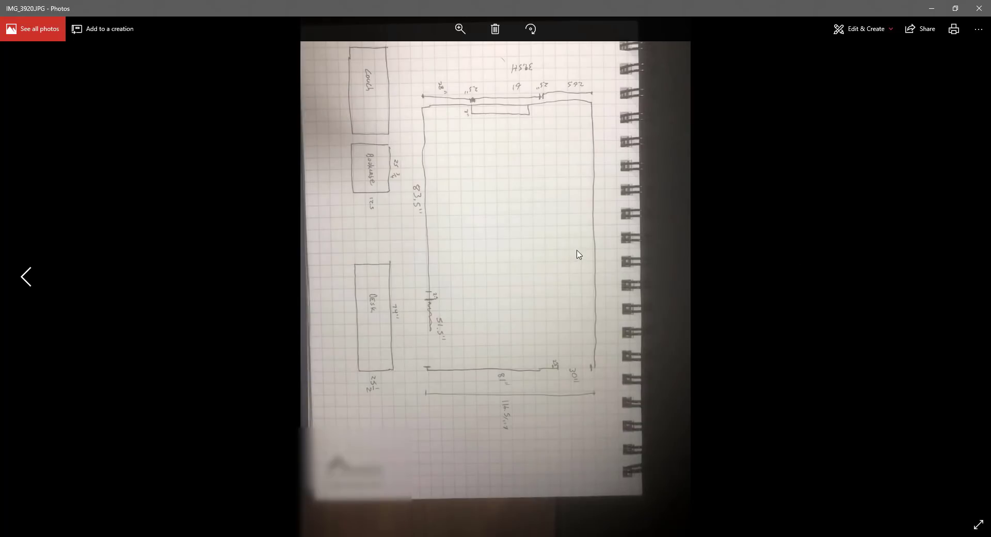
Enlarge and rotate the photo of the hand-drawn room plan to read its dimensions.
key("ctrl+plus")
key("ctrl+r")
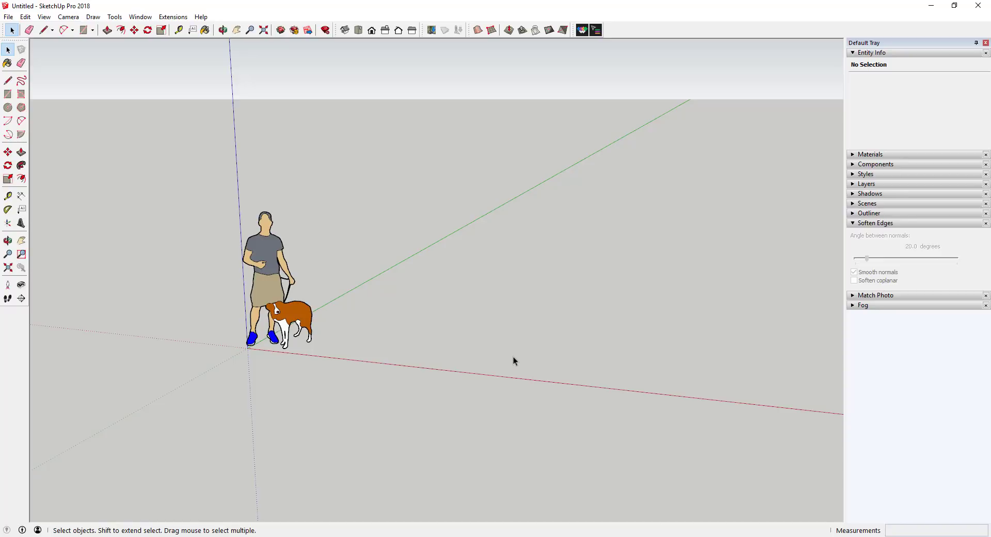
In SketchUp, delete the default person-and-dog figure from the empty model.
left_click_drag(174, 187, 413, 356)
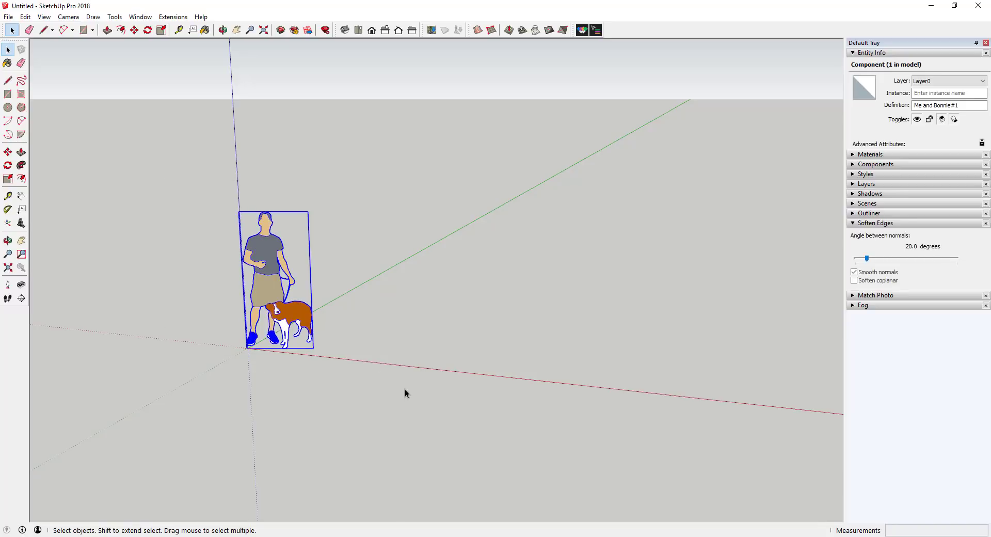
key("Delete")
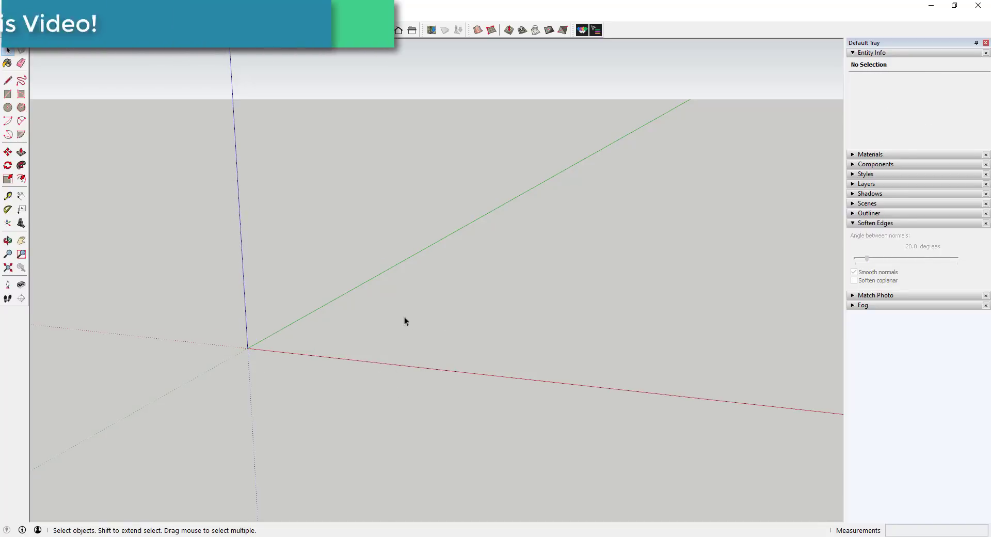
Draw a 117-inch wall line from the origin along the red axis.
middle_click_drag(440, 332, 233, 342)
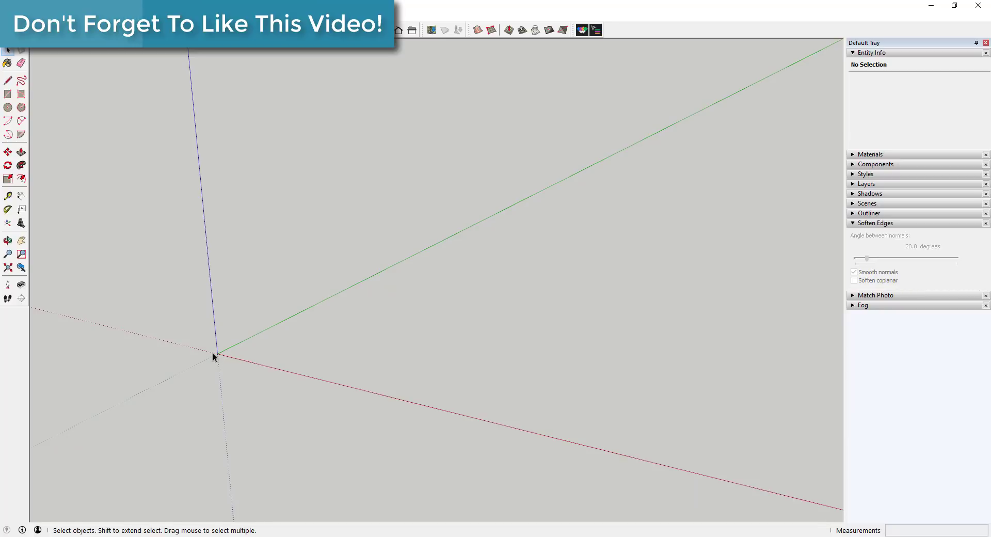
key("l")
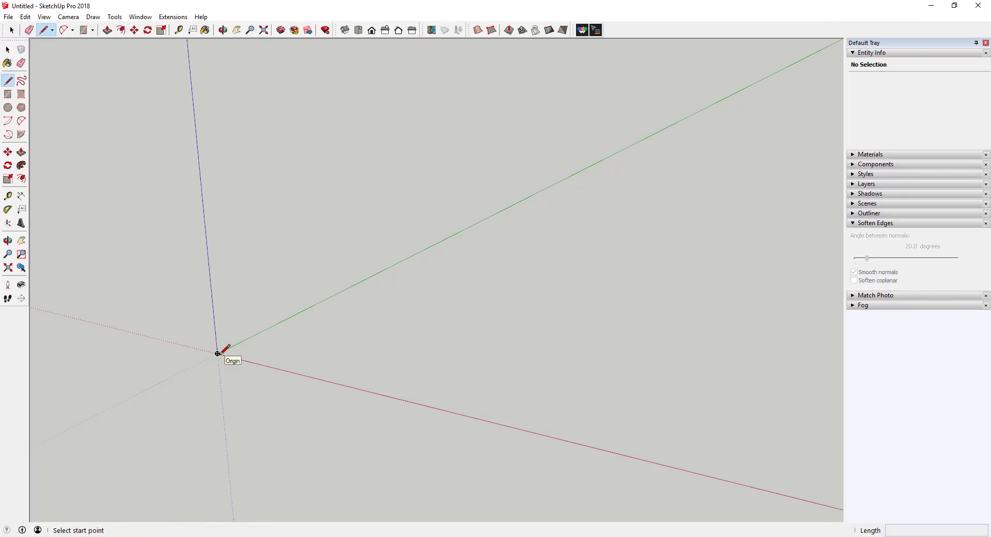
left_click(217, 353)
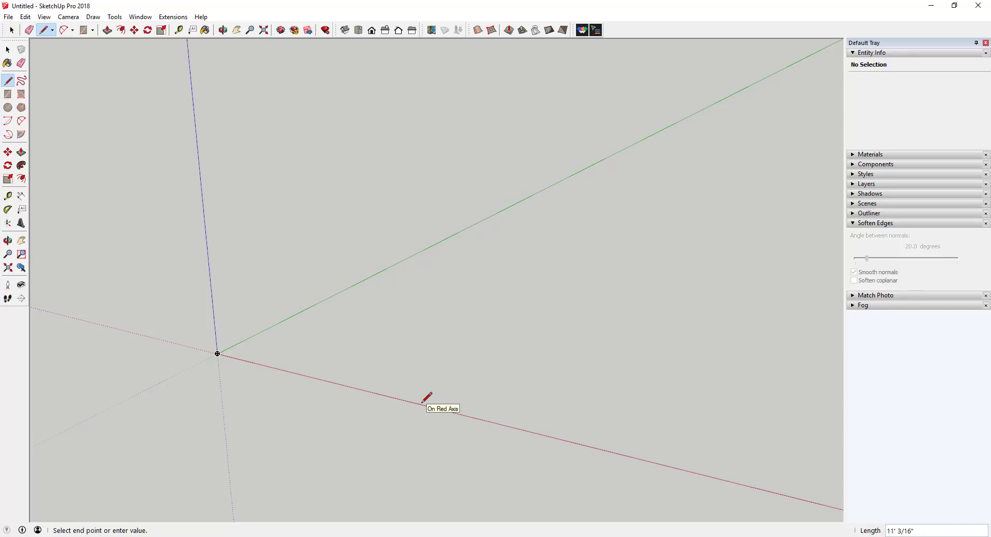
type("117")
key("Return")
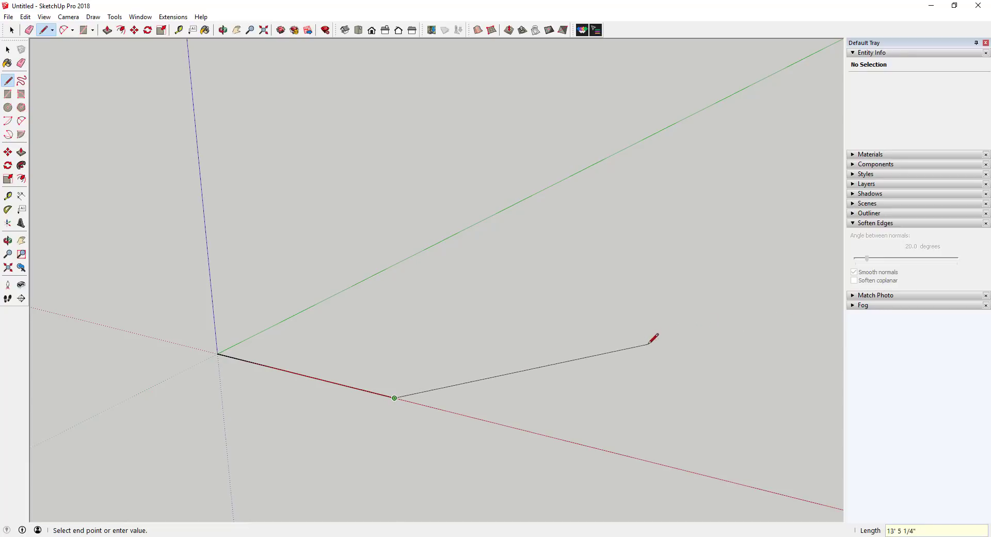
middle_click_drag(682, 343, 463, 444)
key("space")
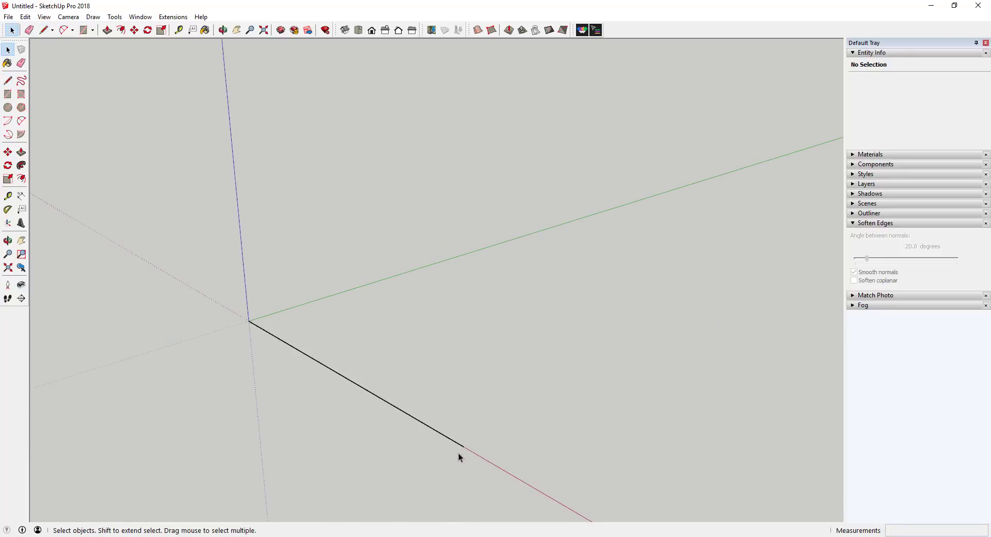
Draw an 81-inch segment over the wall line, from its far end back toward the origin.
key("l")
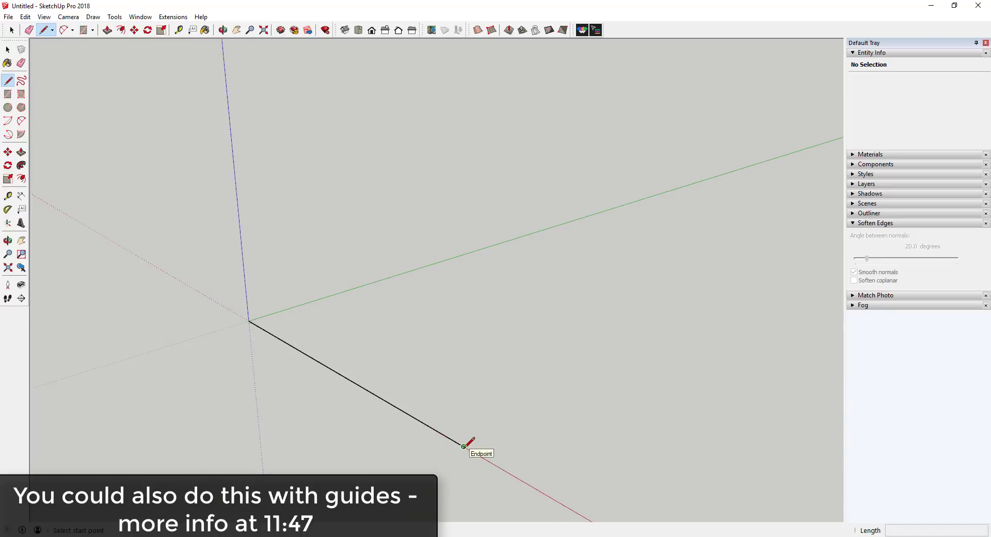
left_click(464, 446)
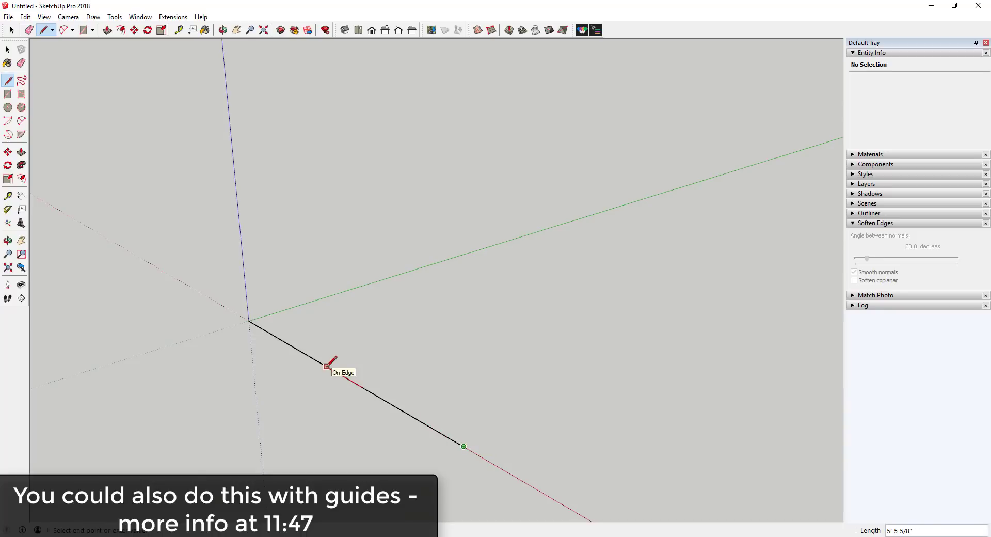
type("81")
key("Return")
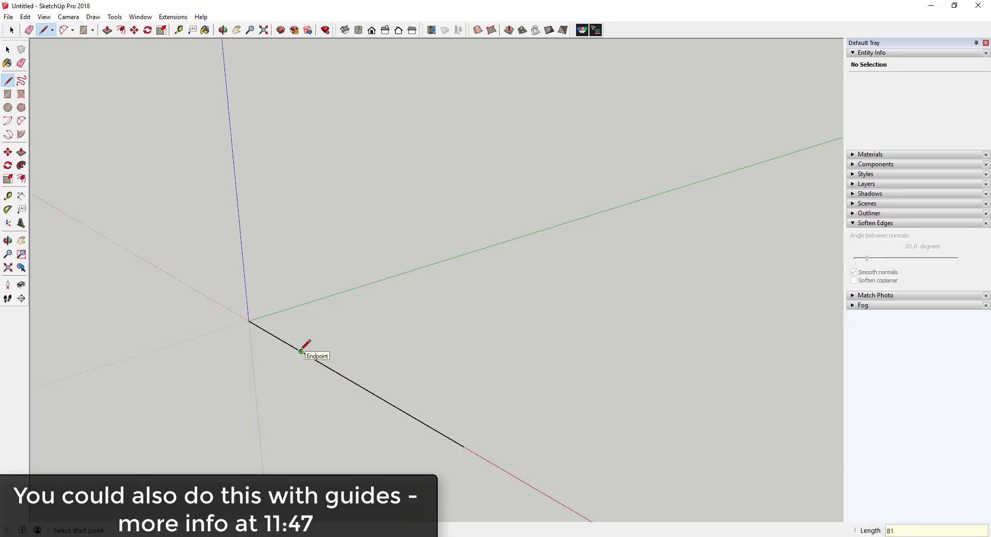
Continue from the 81-inch point toward the origin with a 2.5-inch segment and a 30-inch segment along the wall line.
left_click(301, 351)
scroll(296, 349, "up", 2)
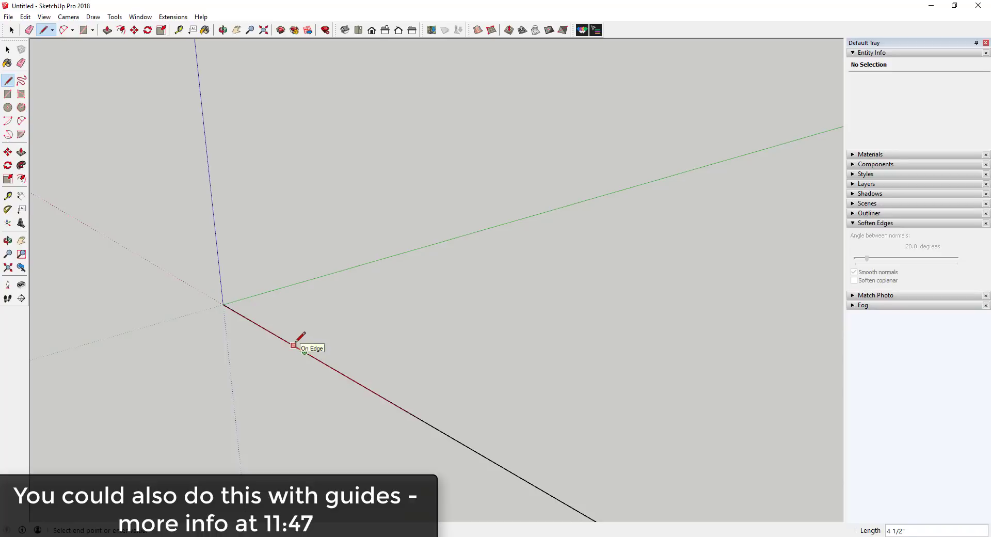
type("2.5")
key("Return")
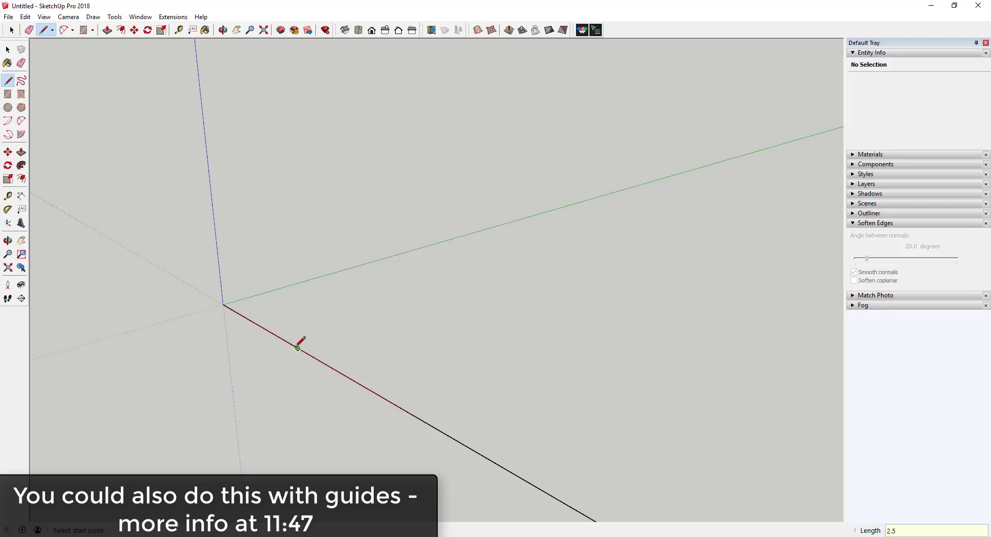
left_click(298, 348)
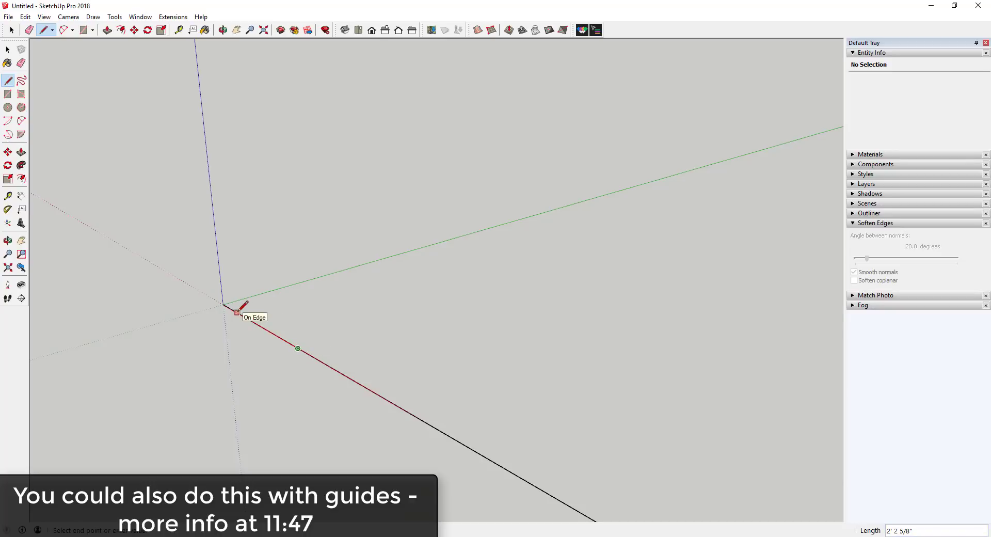
type("30")
key("Return")
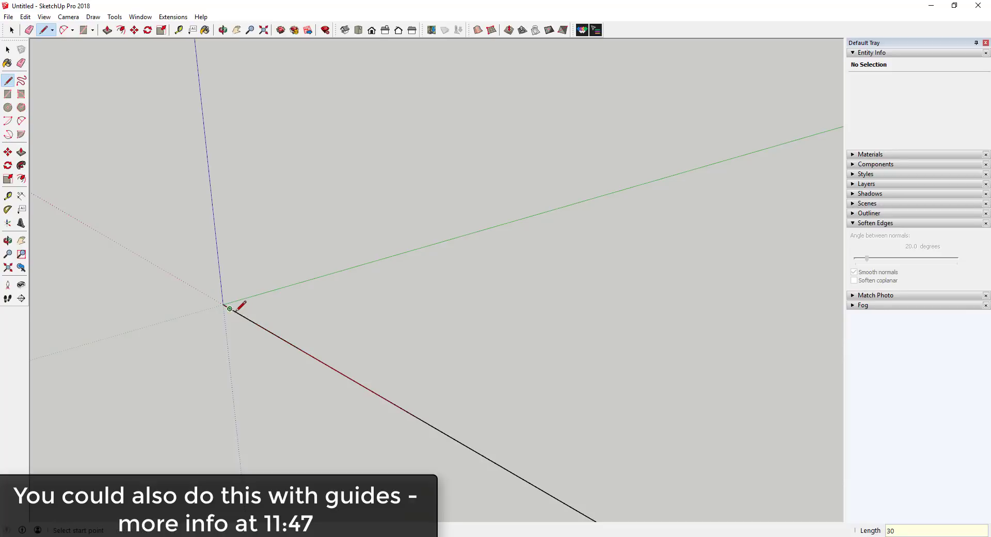
key("space")
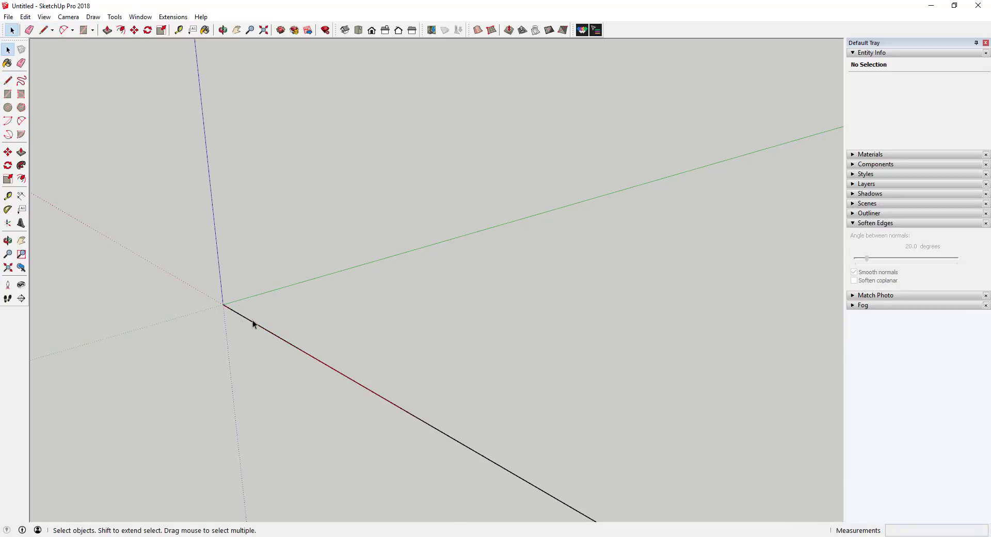
Erase the 30-inch segment near the origin to leave an opening in the wall line.
left_click(255, 323)
scroll(418, 308, "down", 1)
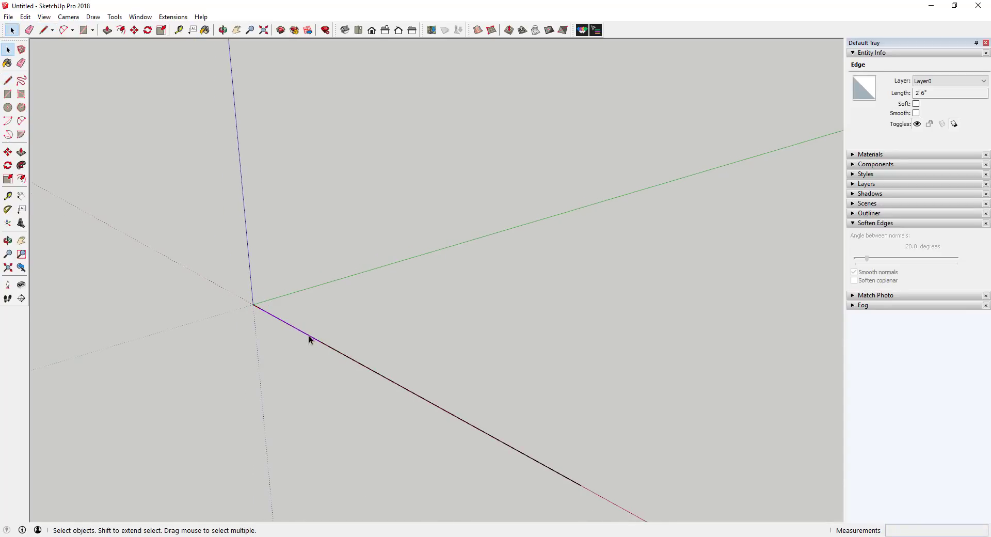
key("e")
left_click(305, 323)
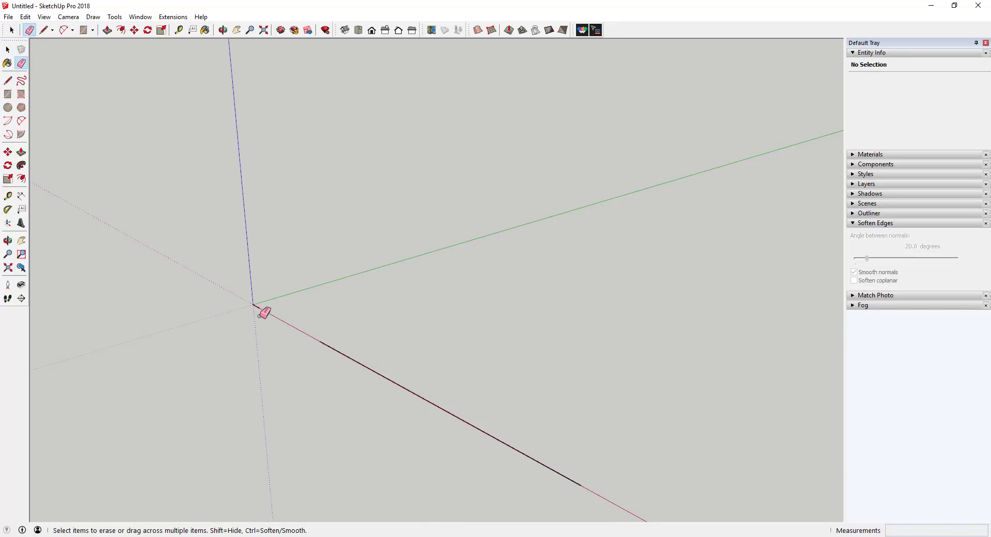
key("space")
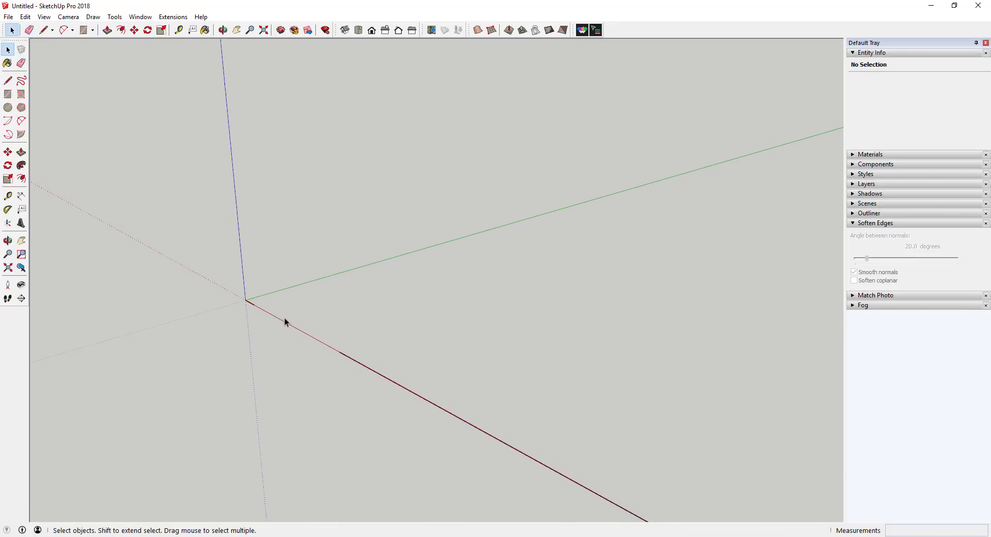
From the wall line's far end, draw the side wall parallel to the green axis in 5-inch, 51.5-inch and 83.5-inch segments.
scroll(578, 449, "down", 3)
scroll(521, 438, "up", 3)
scroll(521, 438, "up", 1)
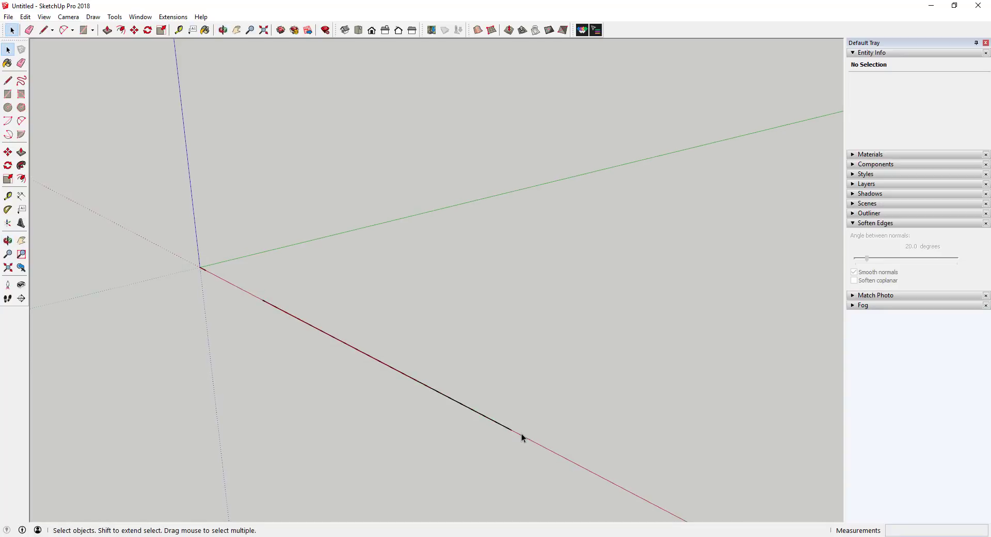
key("l")
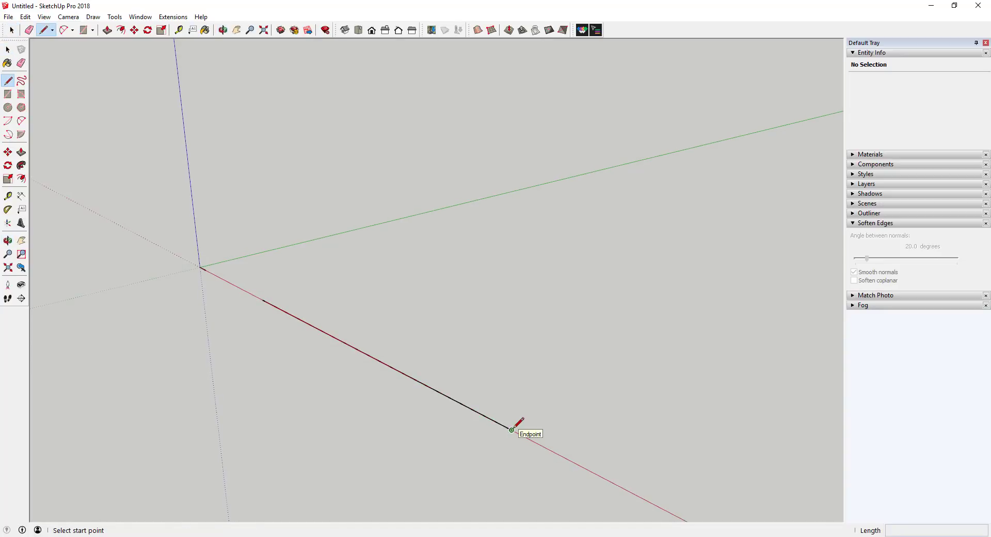
left_click(512, 429)
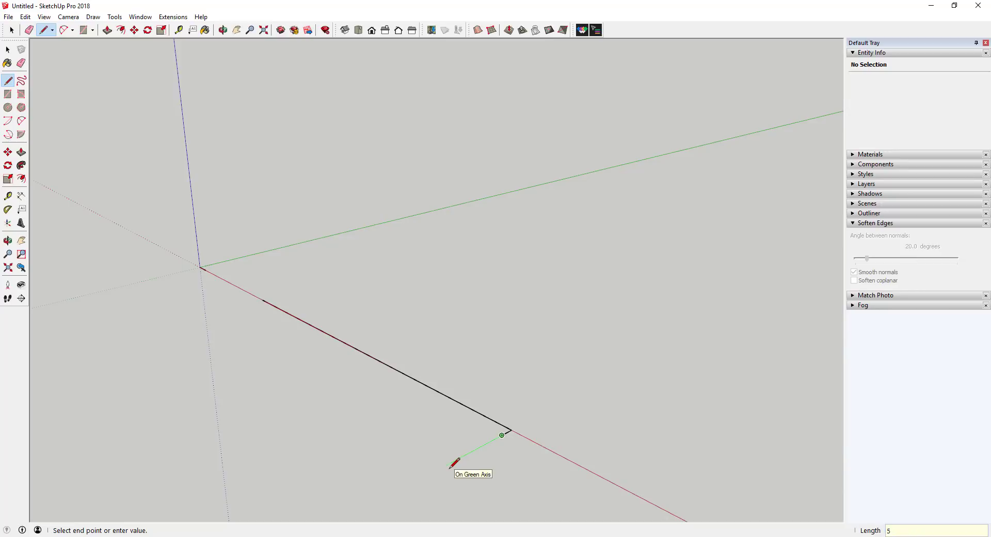
key("Return")
scroll(594, 380, "down", 5)
scroll(571, 409, "down", 1)
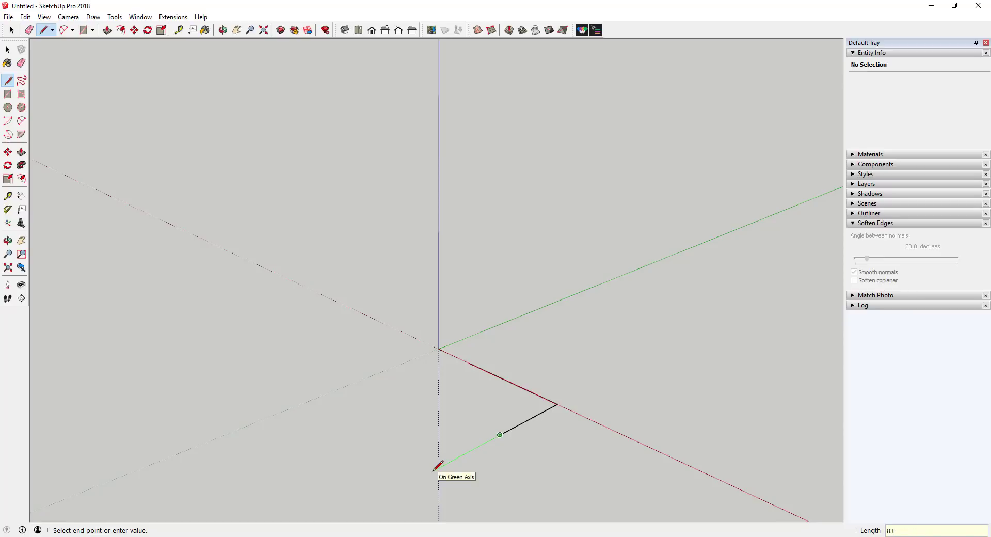
key("Return")
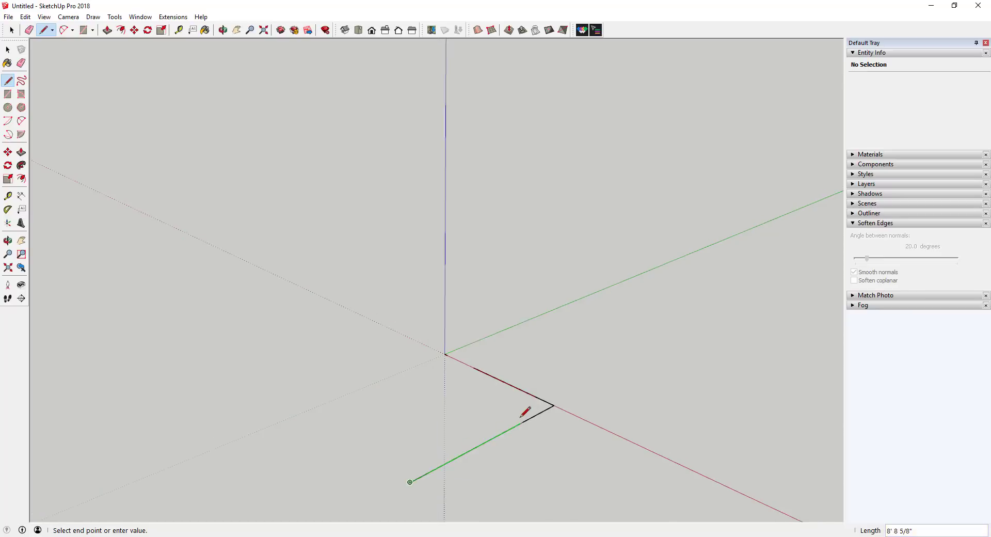
Erase the 51.5-inch segment between the 5-inch stub and the 83.5-inch segment of the side wall.
key("space")
key("e")
left_click(548, 411)
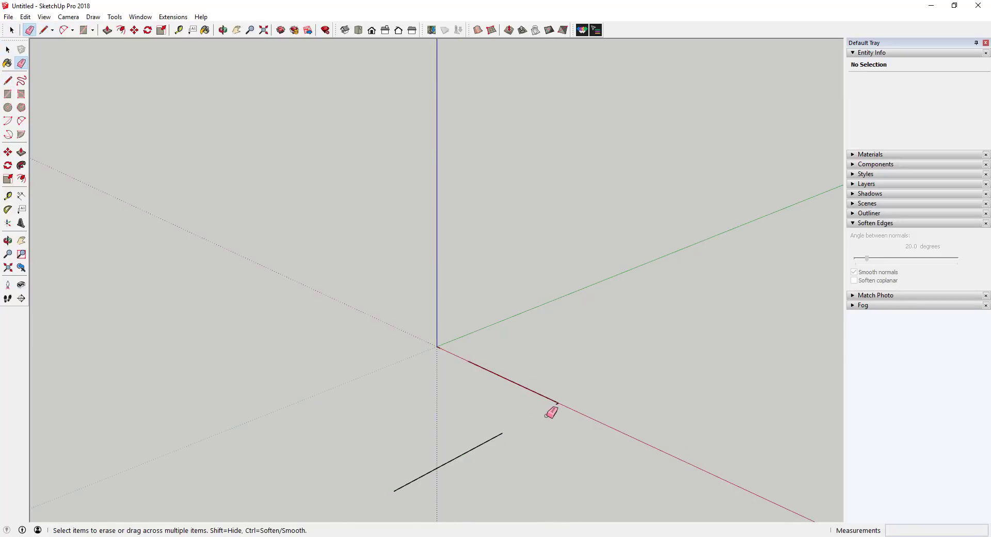
scroll(537, 418, "up", 2)
scroll(513, 404, "up", 1)
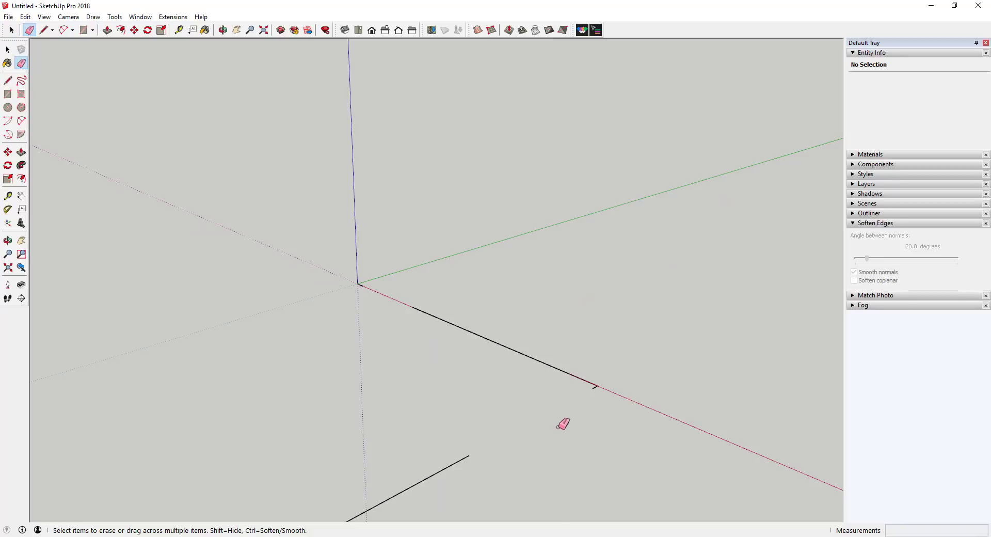
scroll(589, 423, "down", 3)
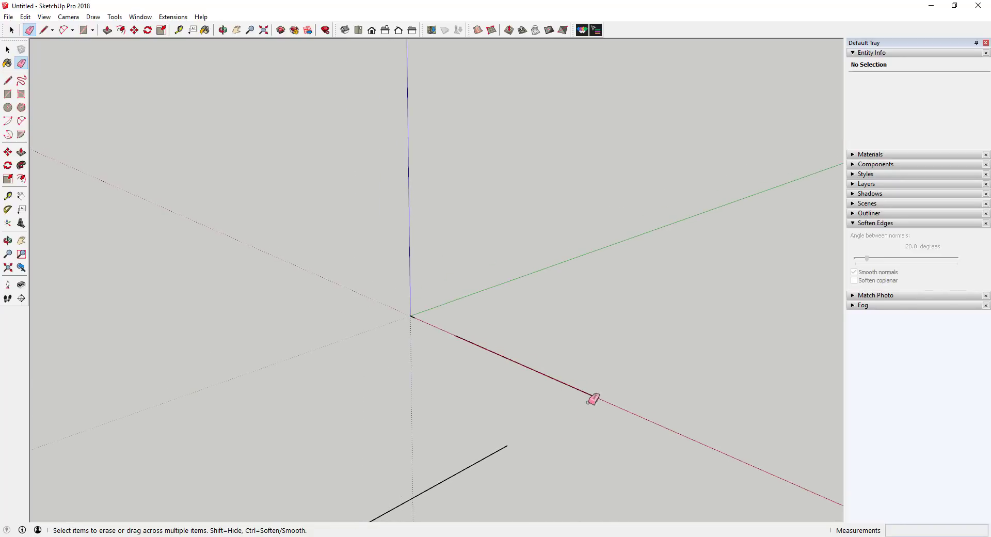
scroll(480, 454, "up", 1)
key("space")
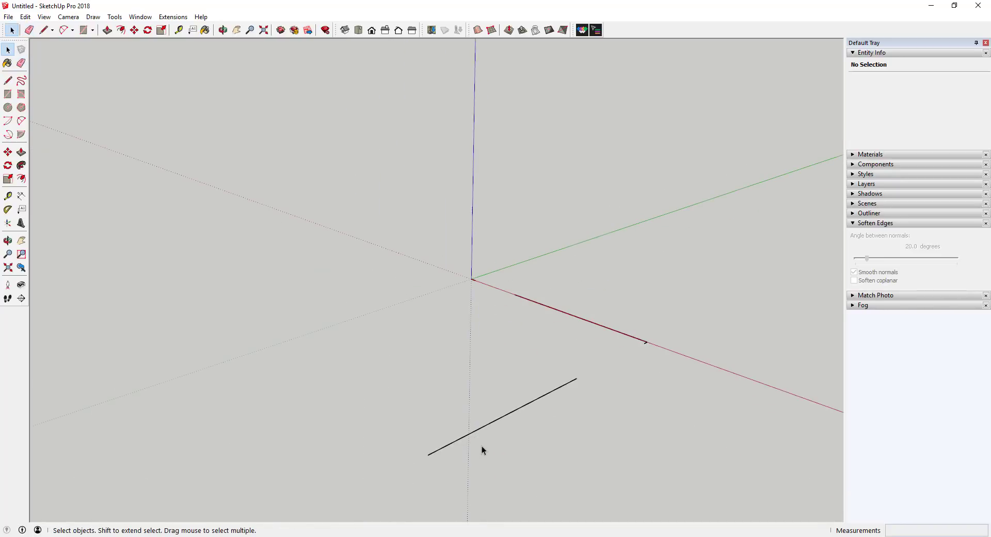
key("l")
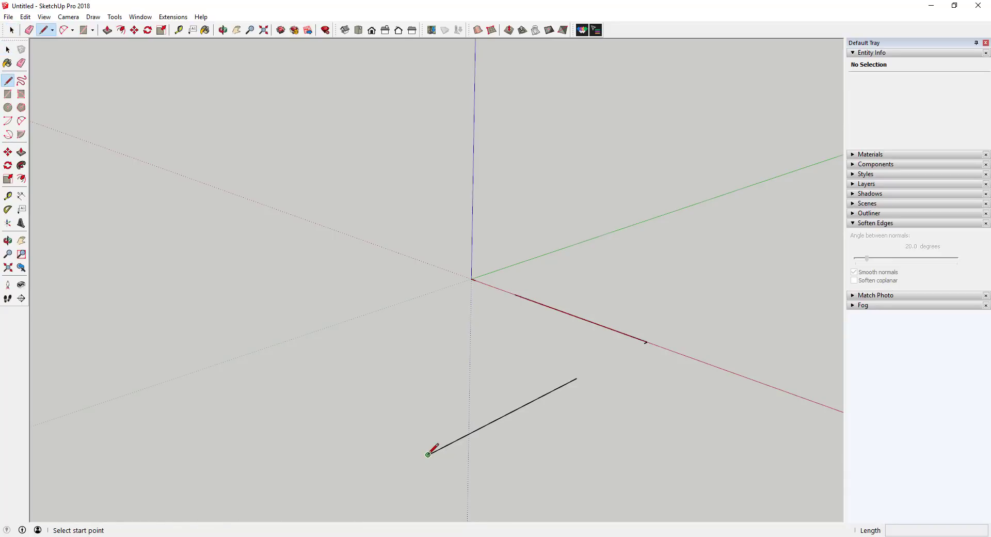
left_click(429, 455)
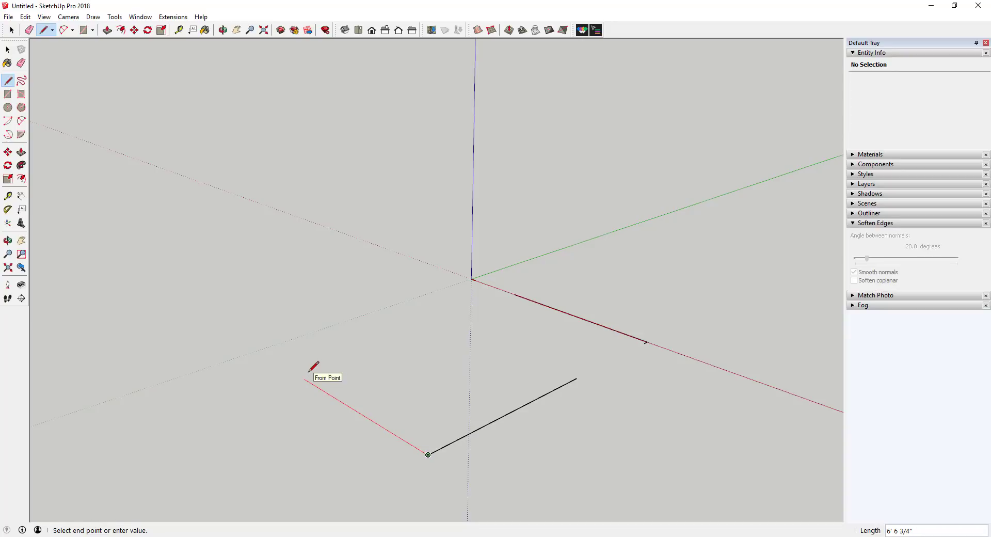
key("space")
Draw the opposite wall from the side wall's free end, parallel to the red axis, ending in line with the origin.
key("l")
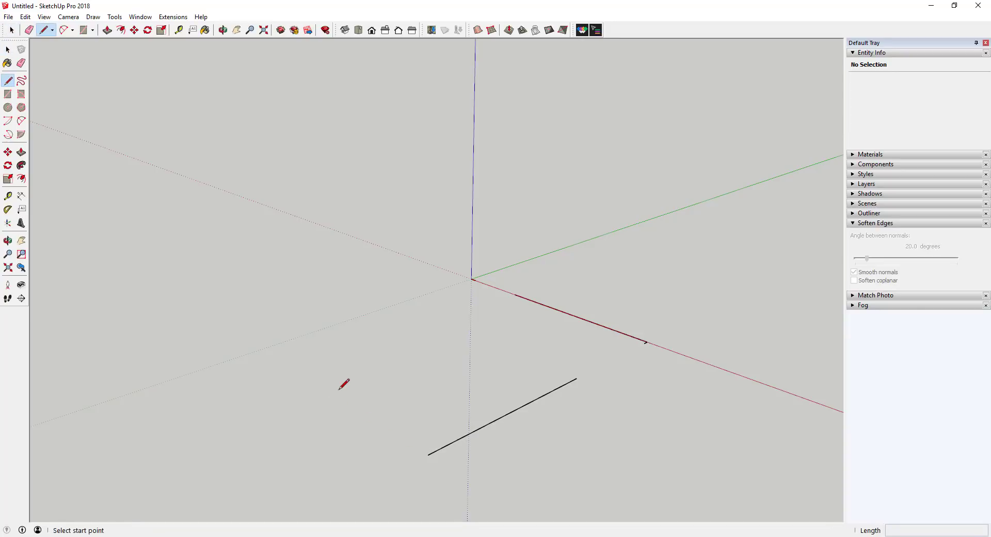
left_click(428, 454)
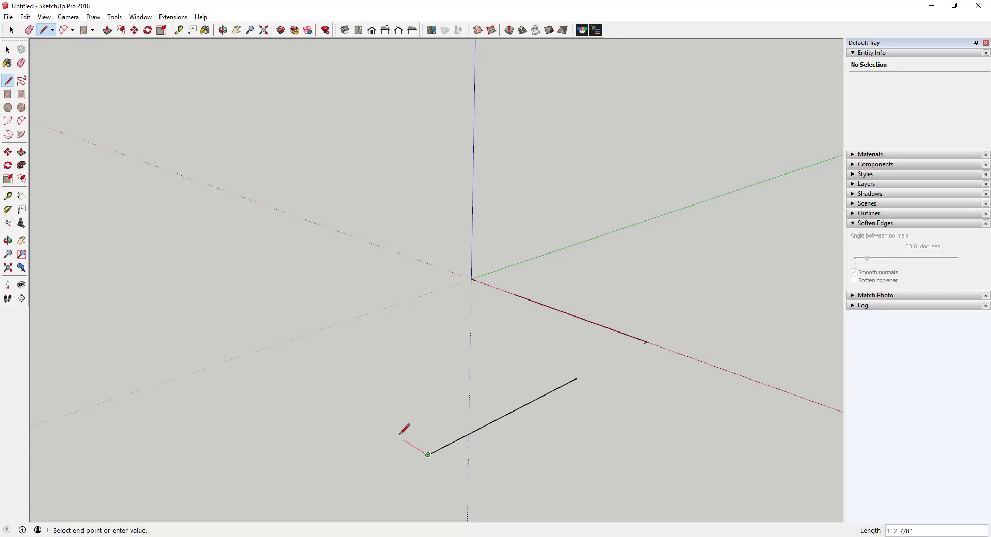
key("shift")
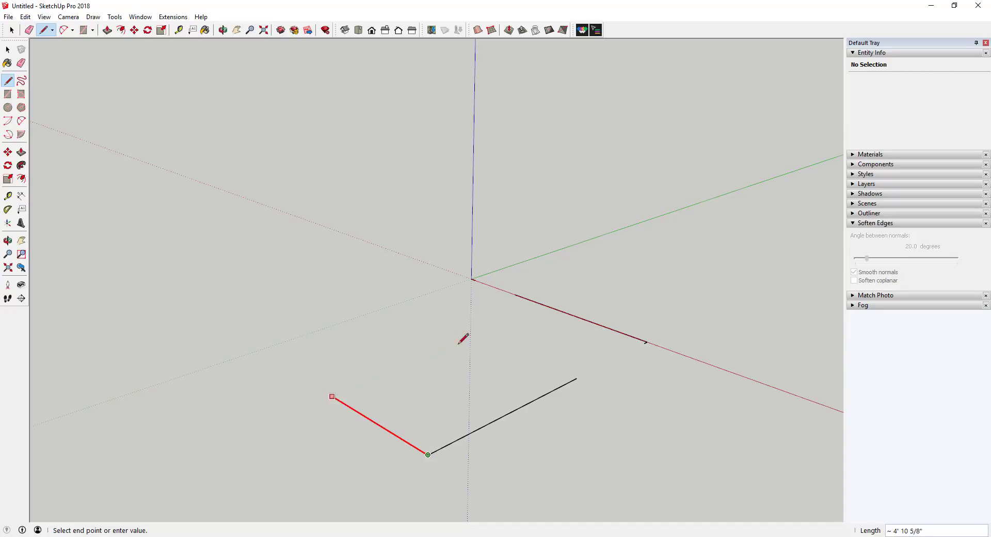
left_click(472, 279)
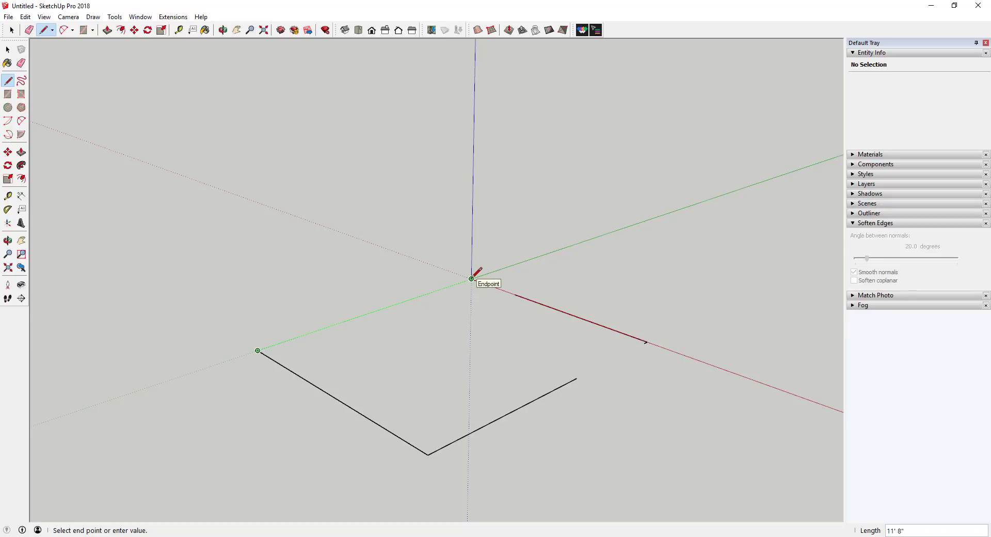
key("space")
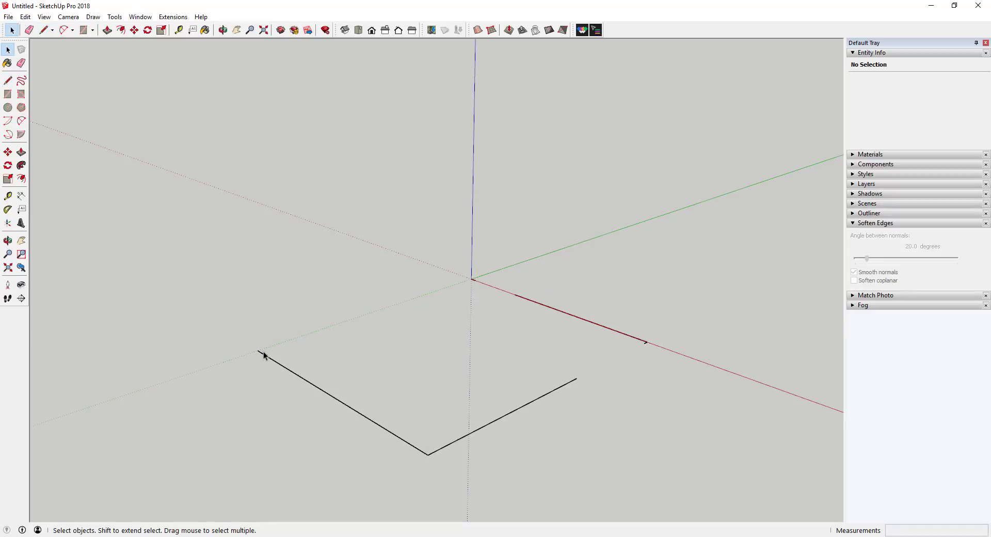
Close the room outline by drawing a line from the opposite wall's free end to the origin.
key("l")
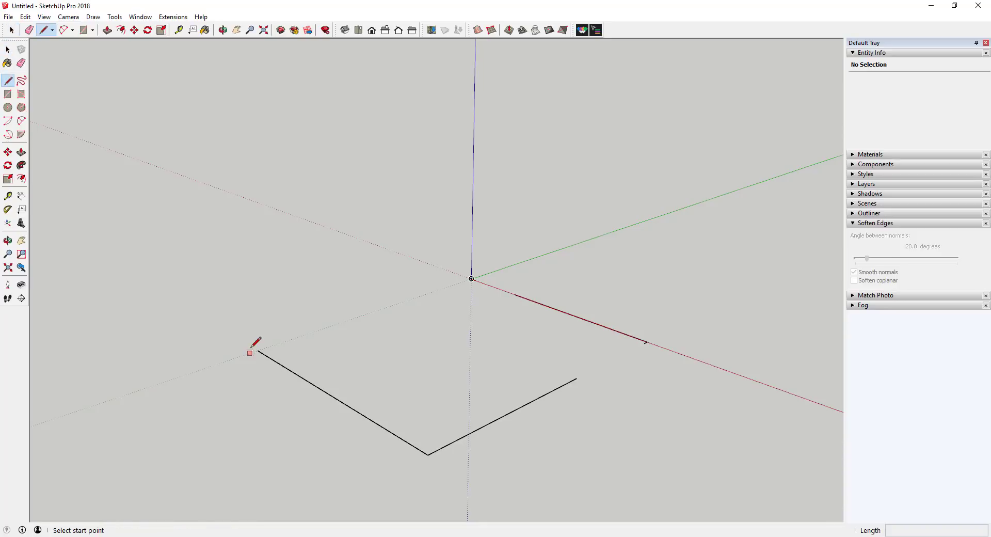
left_click(257, 351)
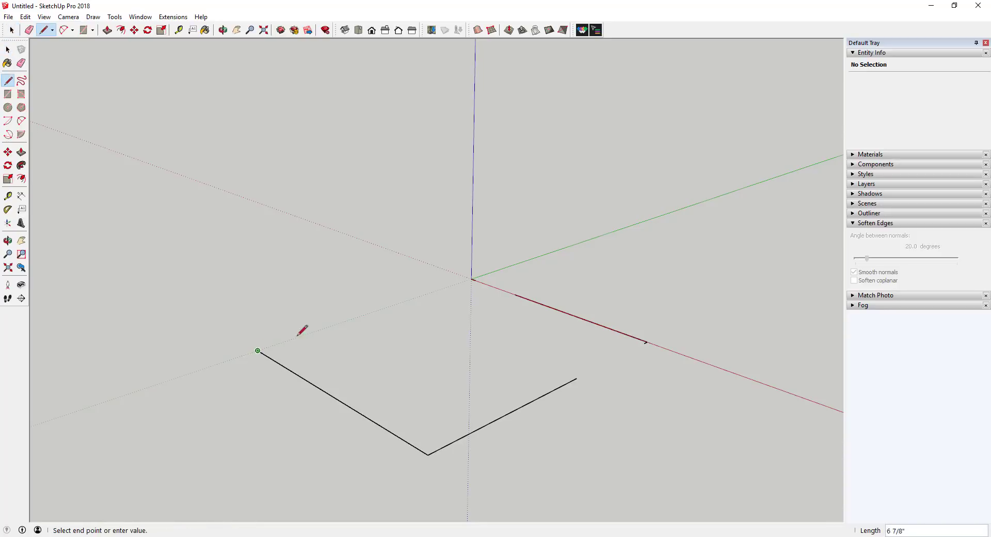
left_click(471, 279)
key("space")
Draw a rectangle from the origin to the diagonally opposite room corner to fill the outline with a floor face.
middle_click_drag(525, 319, 423, 251)
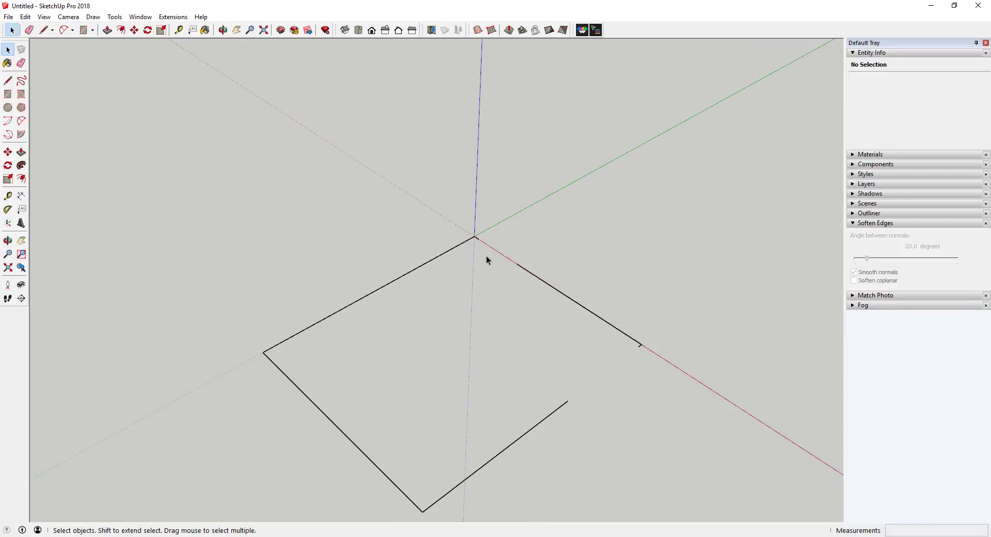
key("r")
left_click(475, 236)
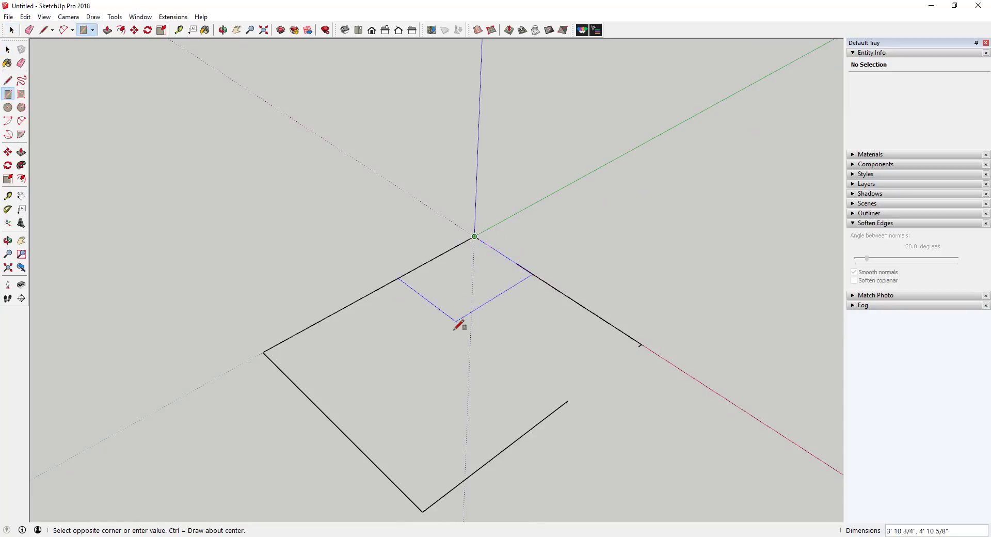
left_click(423, 512)
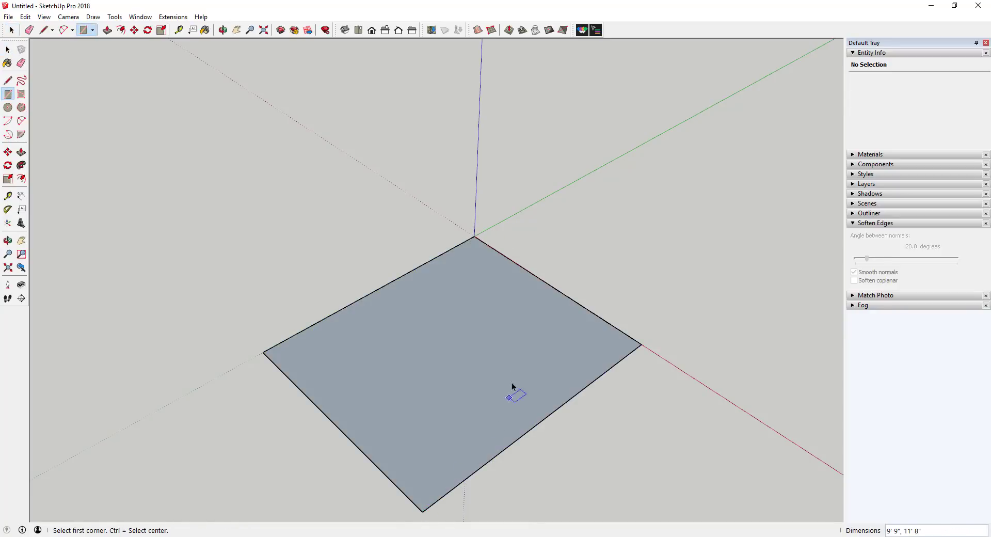
key("space")
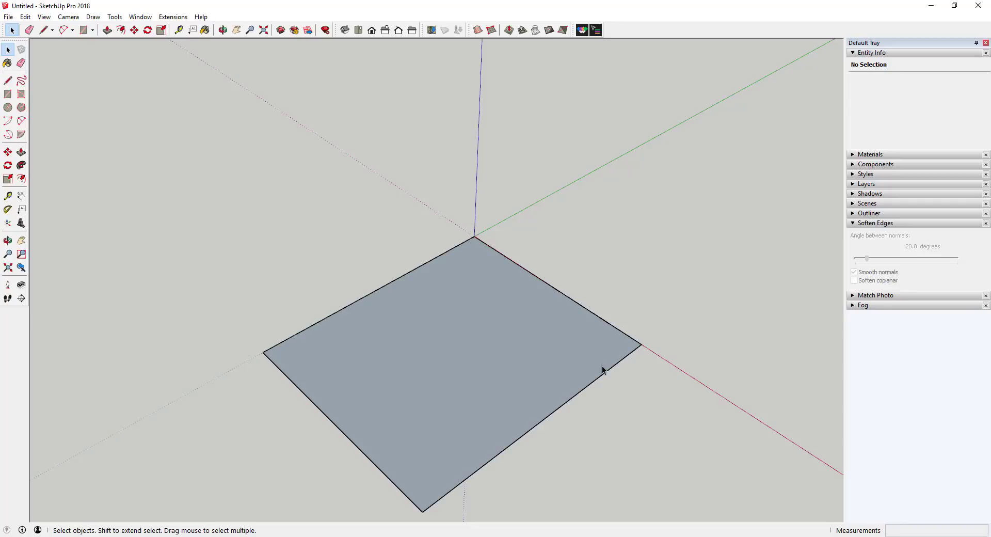
Offset the floor face's outline 3 inches outward.
key("f")
left_click(631, 354)
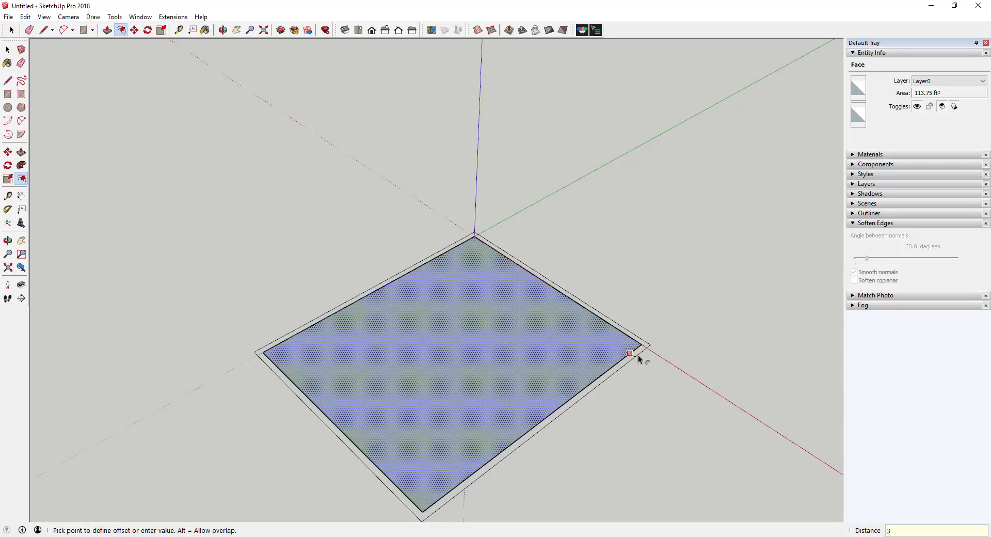
type("3")
key("Return")
key("space")
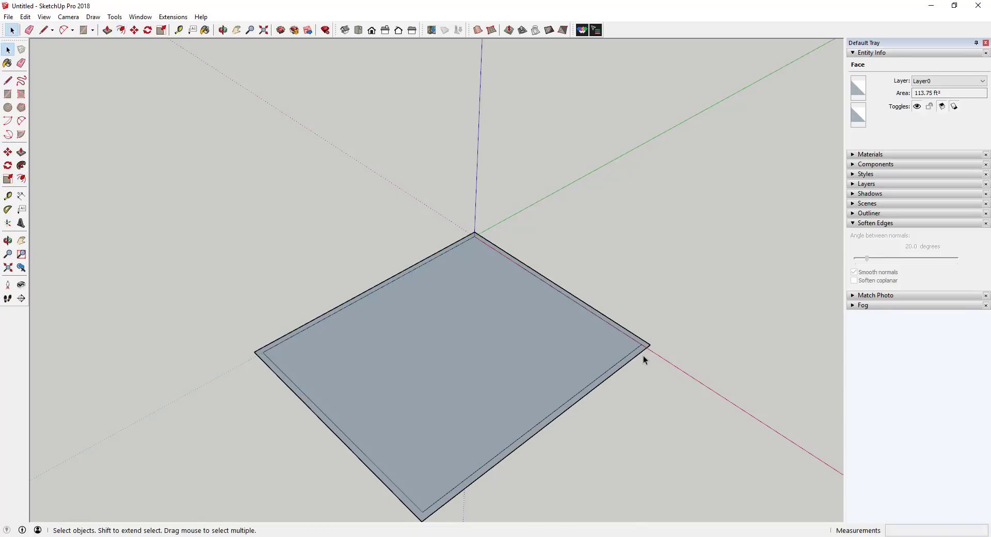
left_click(643, 358)
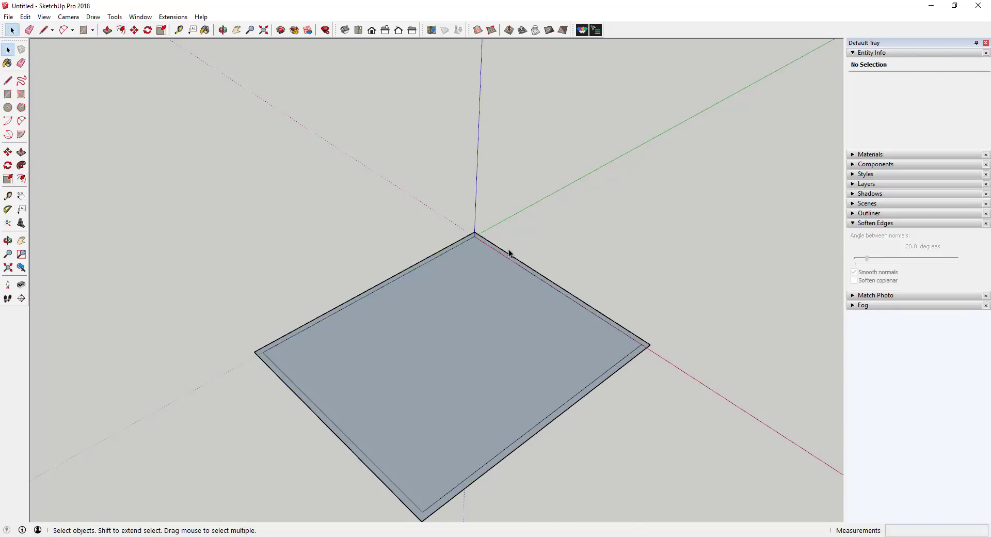
Try a 3-inch line across the side wall at the opening's edge, and undo it together with the offset.
scroll(640, 346, "up", 1)
scroll(640, 346, "up", 1)
key("l")
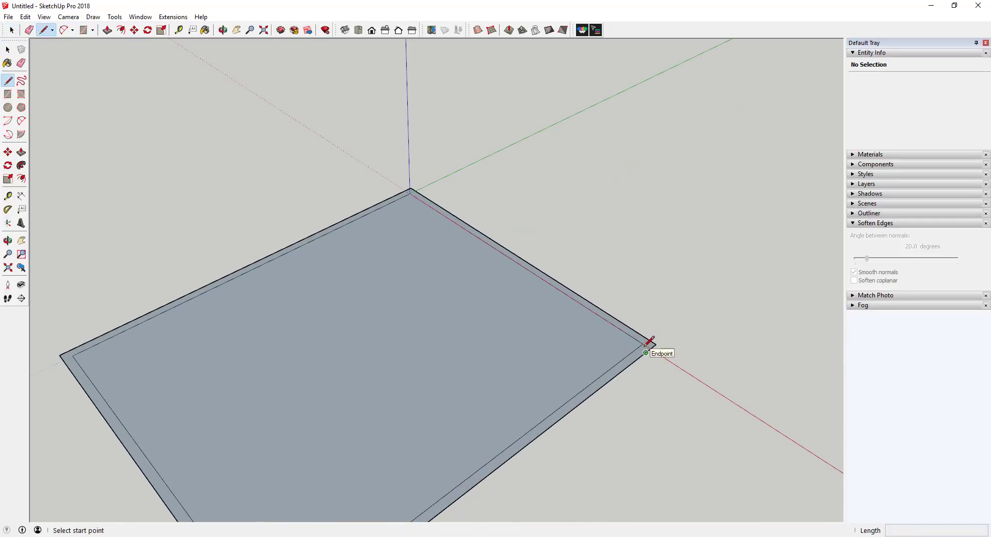
left_click(638, 347)
left_click(651, 350)
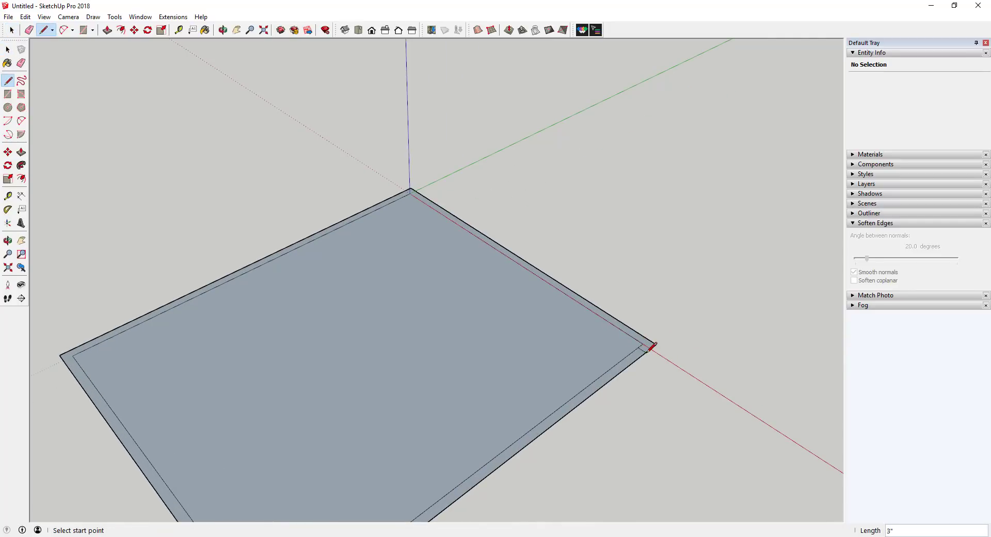
left_click(638, 347)
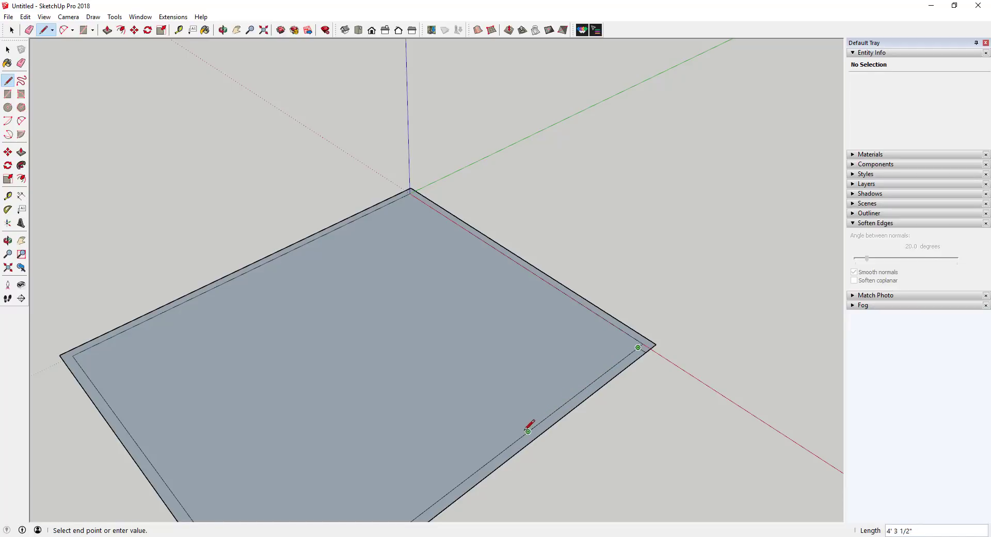
key("space")
scroll(626, 337, "down", 4)
scroll(650, 349, "up", 2)
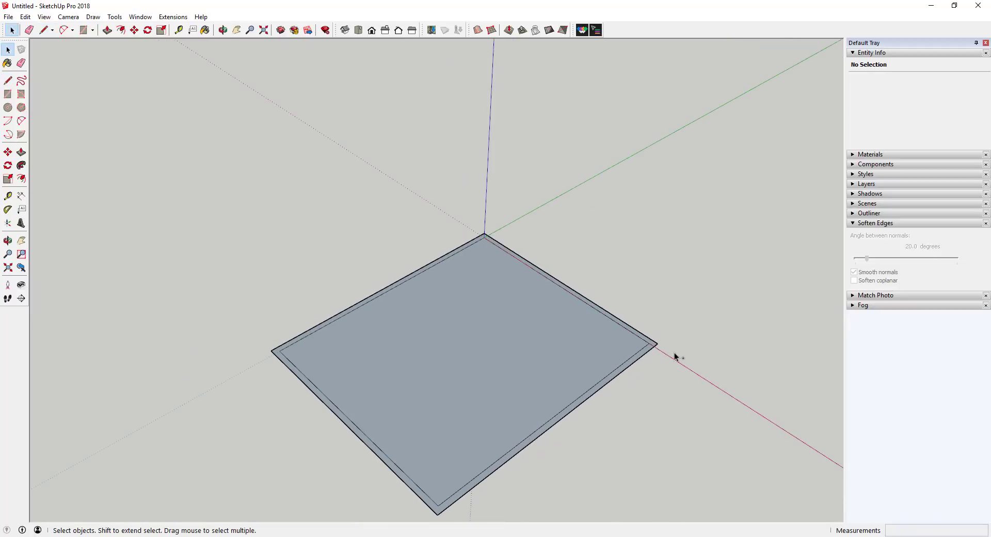
key("ctrl+z")
key("ctrl+z")
Offset the floor face's edges outward again by 3 inches to form the wall thickness.
key("f")
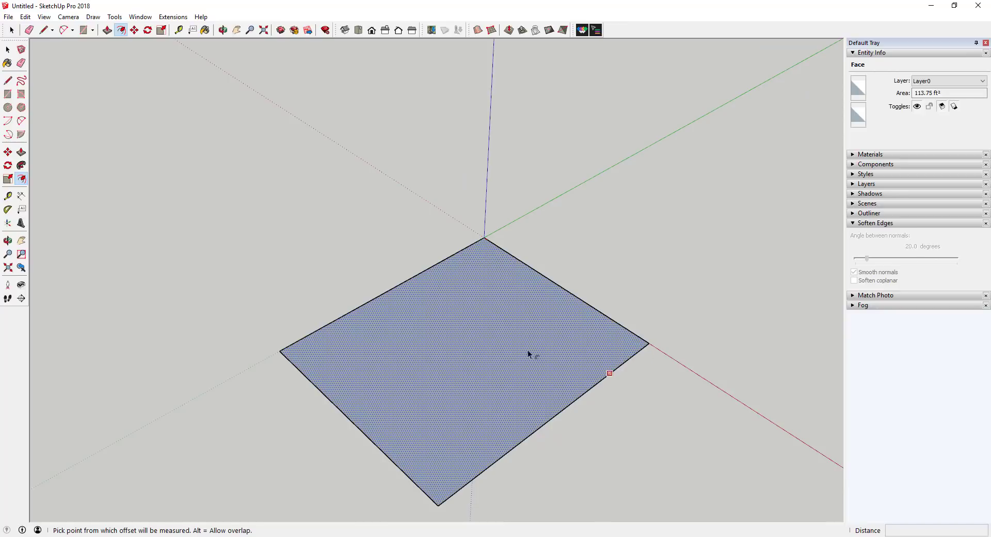
left_click(491, 339)
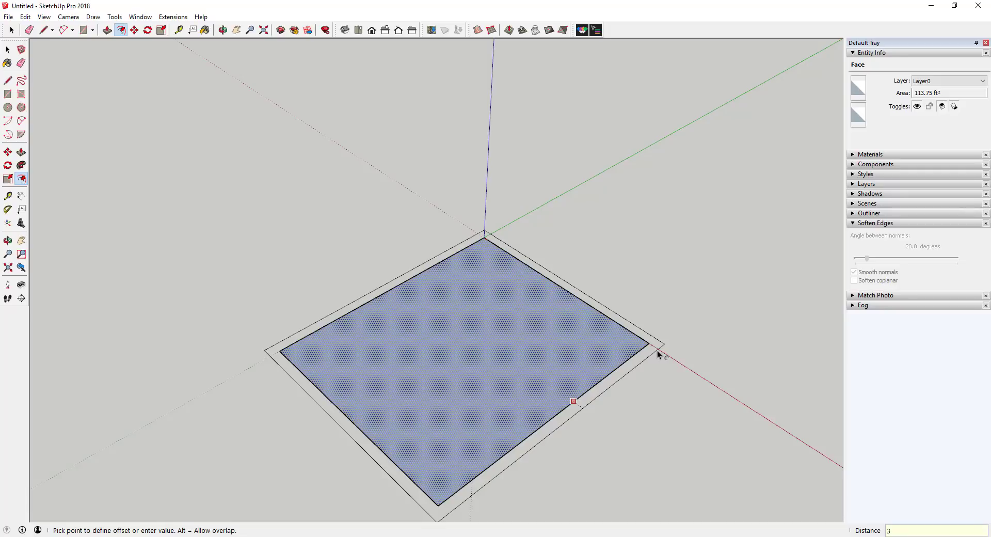
key("Return")
key("space")
Draw 3-inch lines across the side wall's thickness at both ends of its 51.5-inch opening.
key("l")
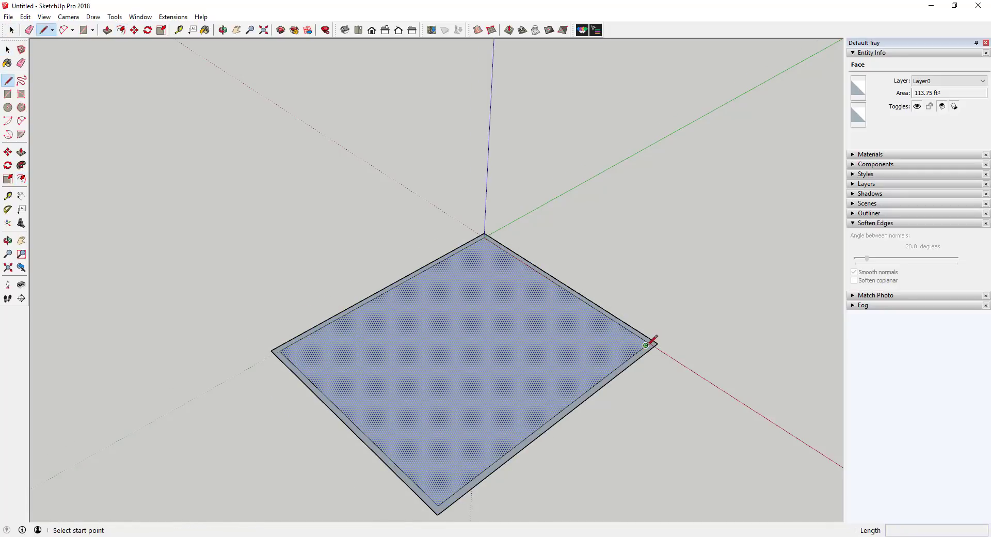
scroll(649, 343, "up", 3)
left_click(655, 341)
left_click(658, 347)
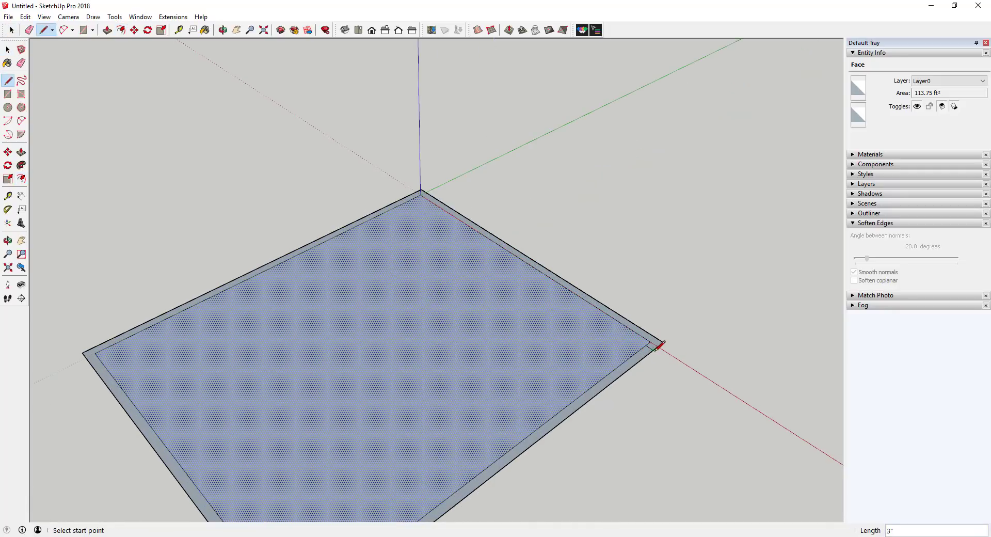
key("l")
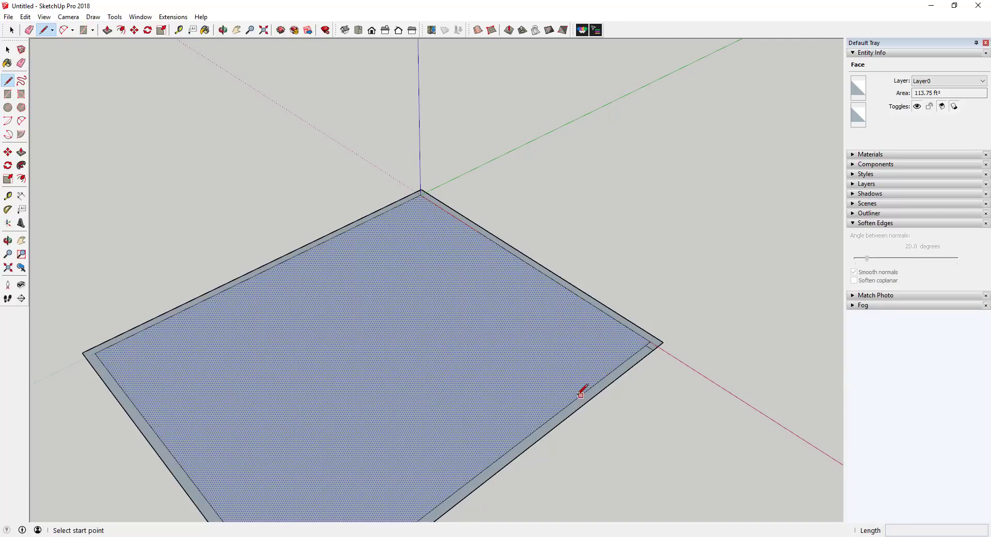
left_click(540, 427)
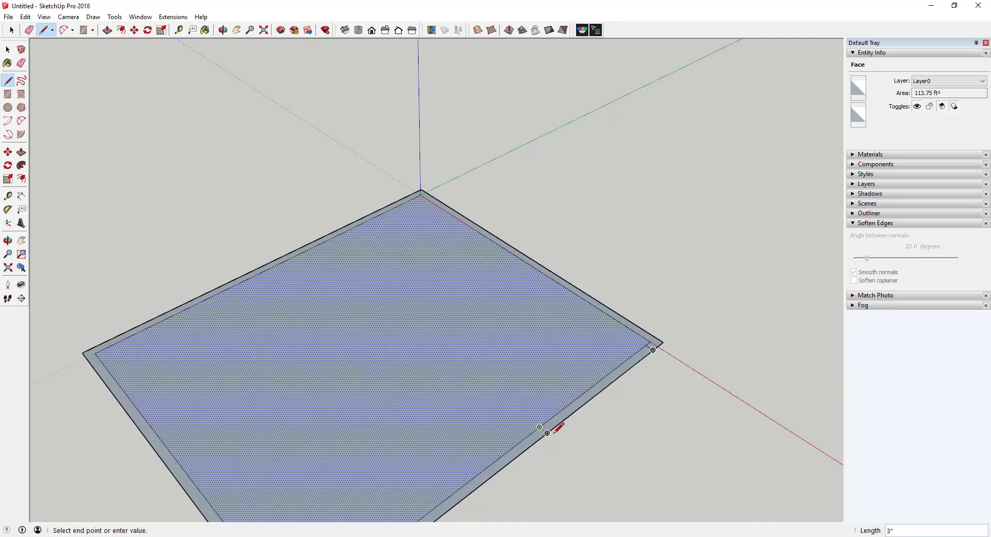
left_click(548, 433)
key("space")
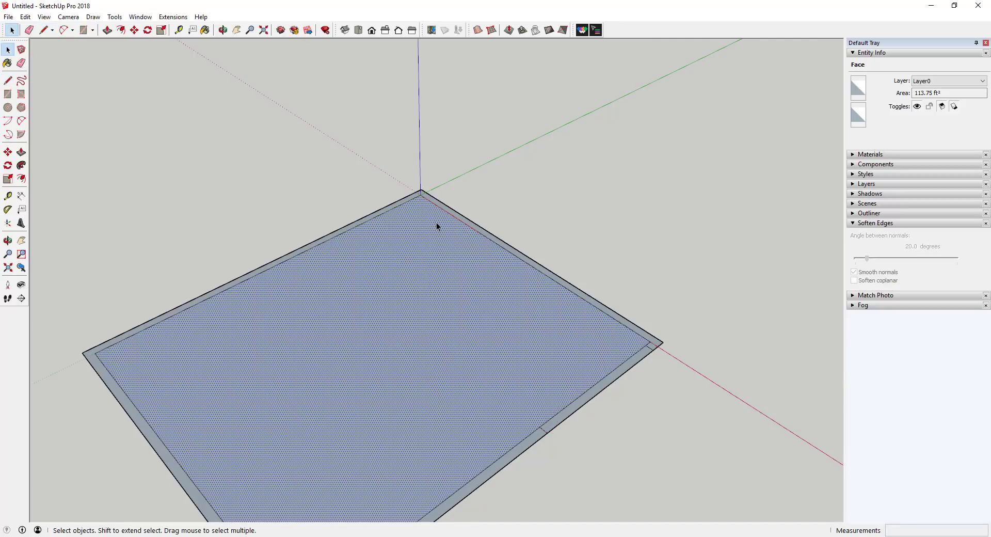
Draw lines across the thickness of the wall along the red axis at both ends of its 30-inch opening.
key("l")
scroll(436, 202, "up", 3)
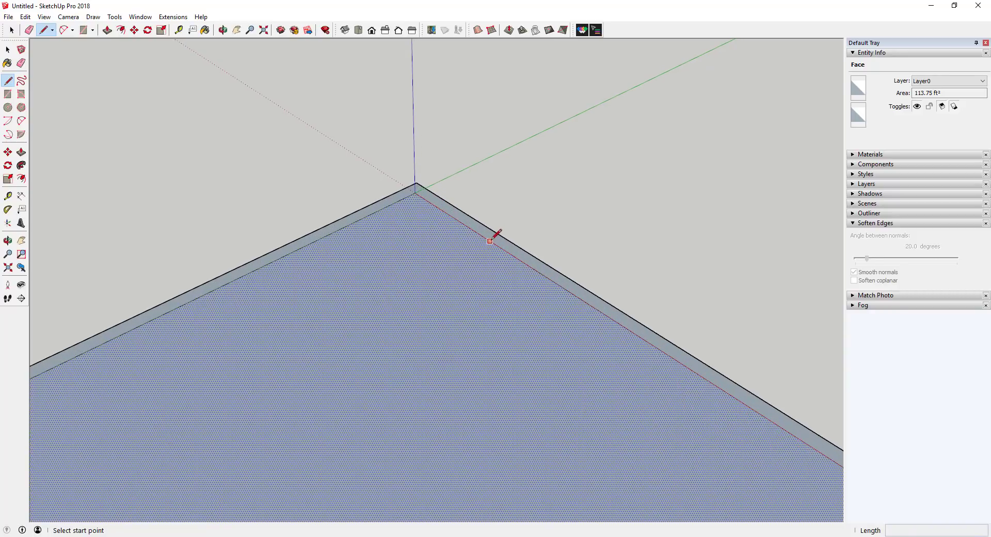
left_click(524, 263)
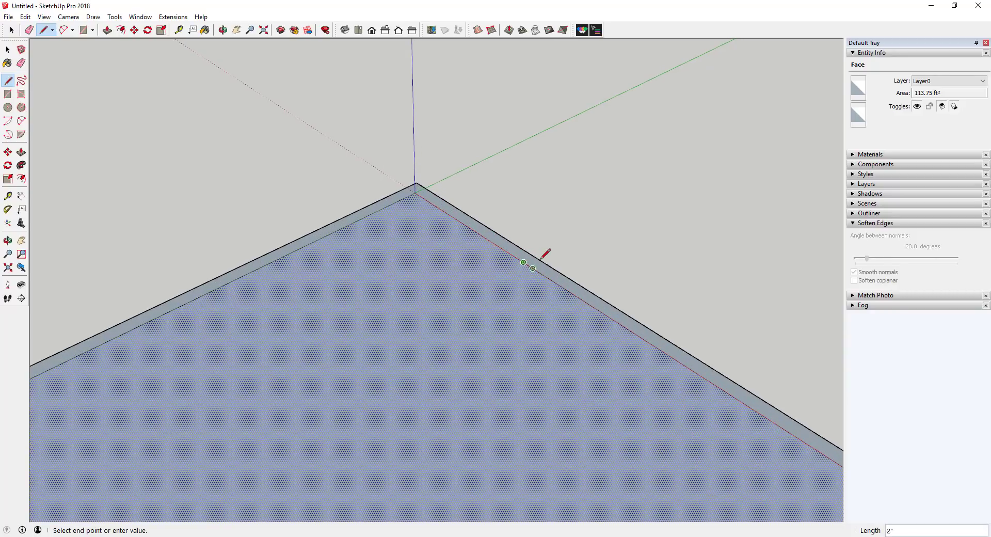
left_click(536, 255)
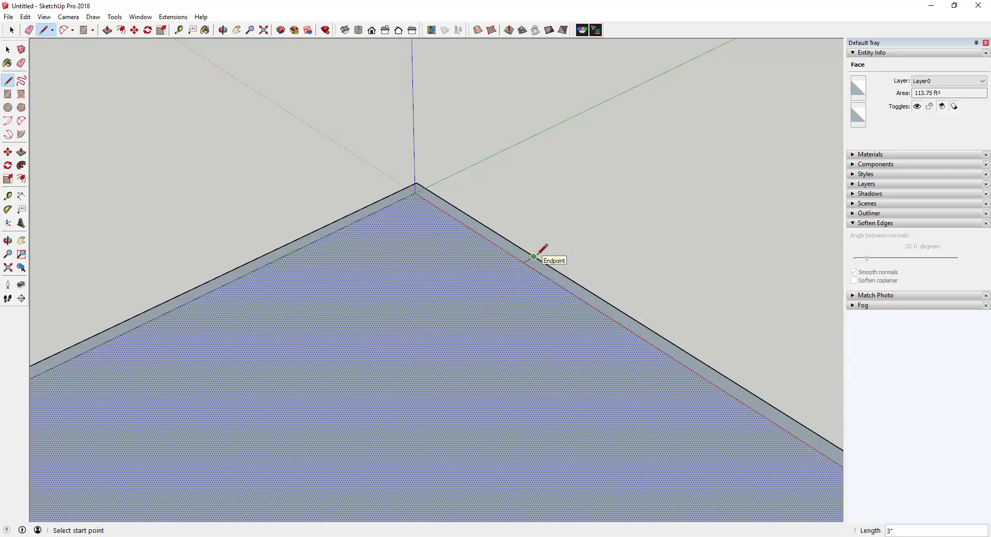
left_click(434, 192)
left_click(450, 190)
key("space")
Switch to the top view with the whole floor plan in sight.
scroll(512, 185, "down", 2)
scroll(512, 181, "down", 3)
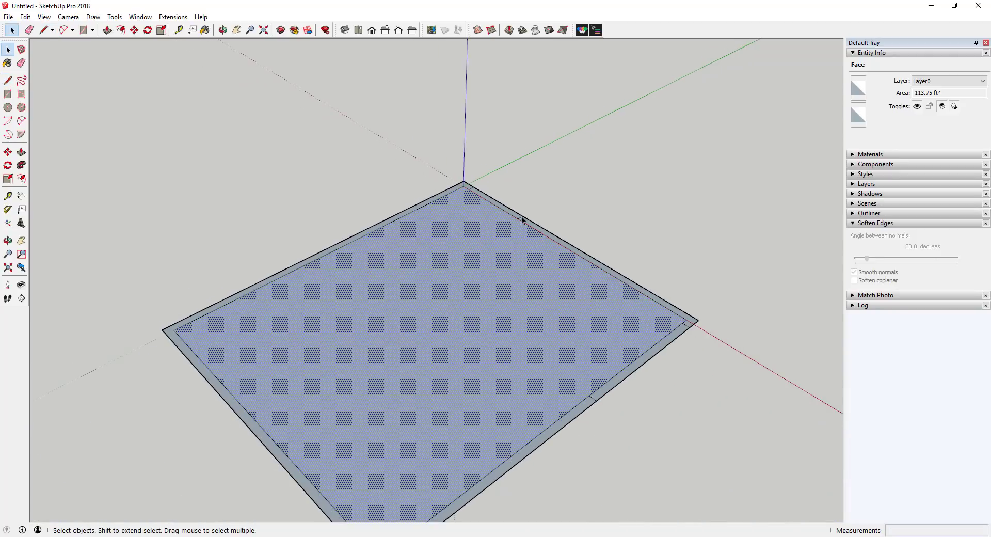
middle_click_drag(522, 219, 454, 370)
scroll(351, 376, "down", 2)
middle_click_drag(352, 376, 487, 265)
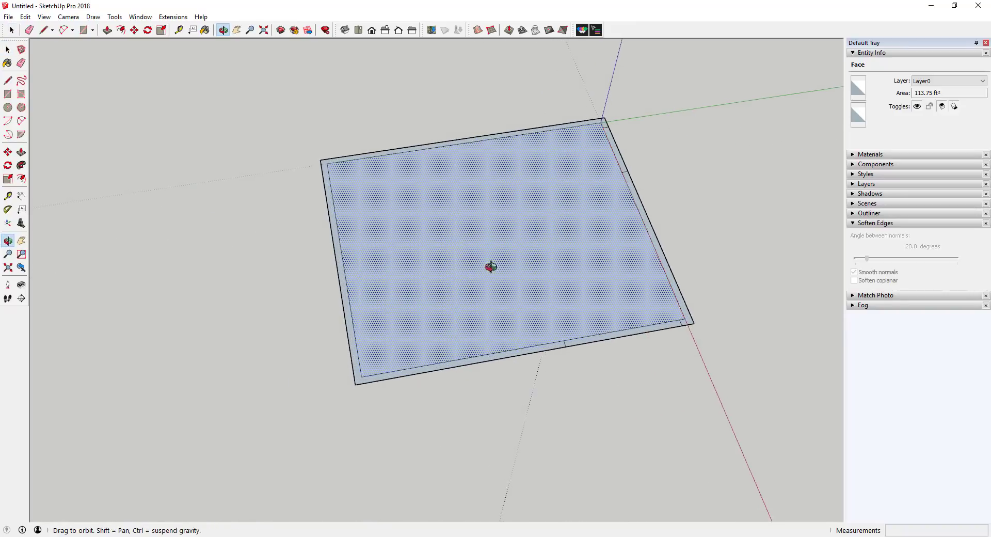
scroll(393, 141, "down", 2)
left_click(358, 29)
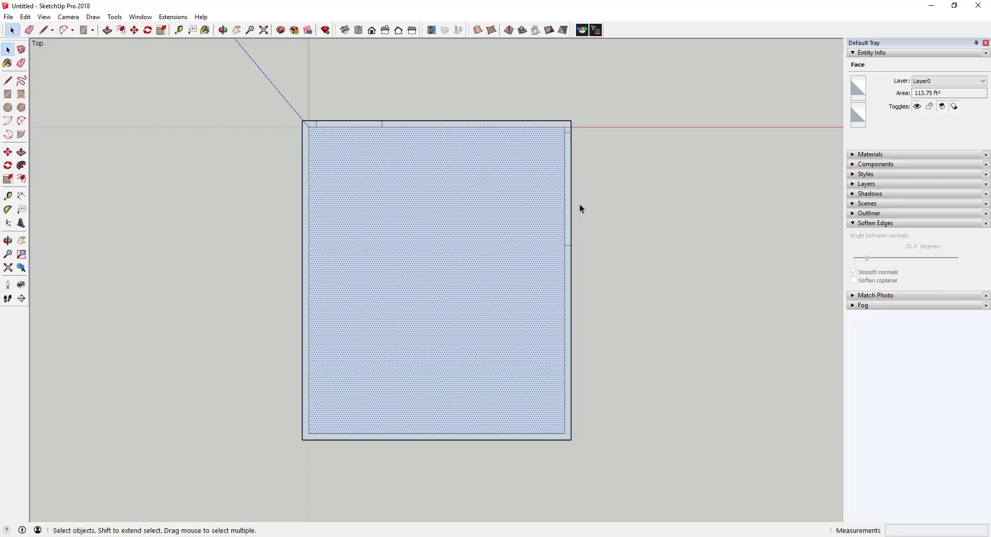
scroll(580, 203, "down", 3)
scroll(525, 163, "down", 1)
scroll(525, 163, "up", 1)
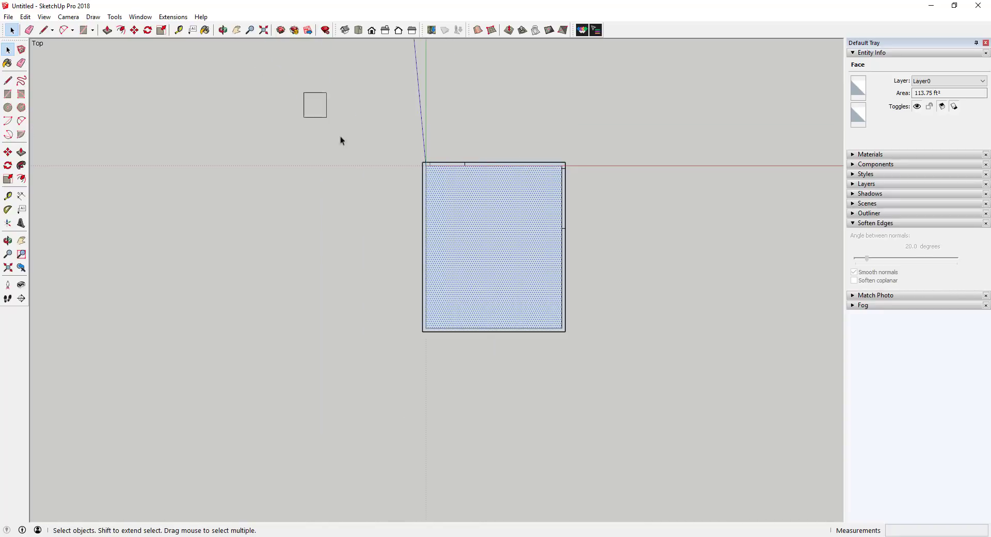
Select the entire floor plan and move it so its lower-right outer corner sits at the origin.
left_click_drag(341, 140, 693, 461)
key("m")
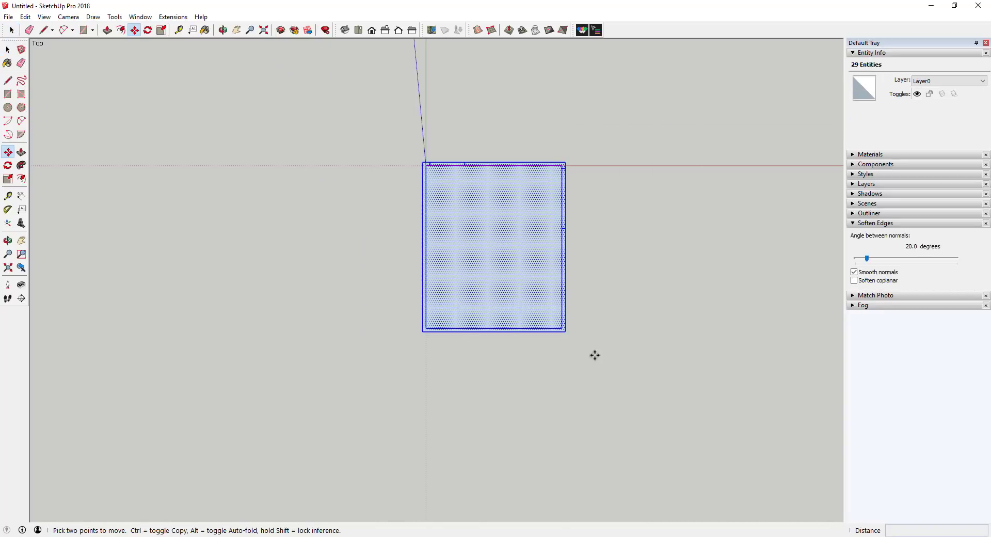
left_click(565, 330)
left_click(425, 164)
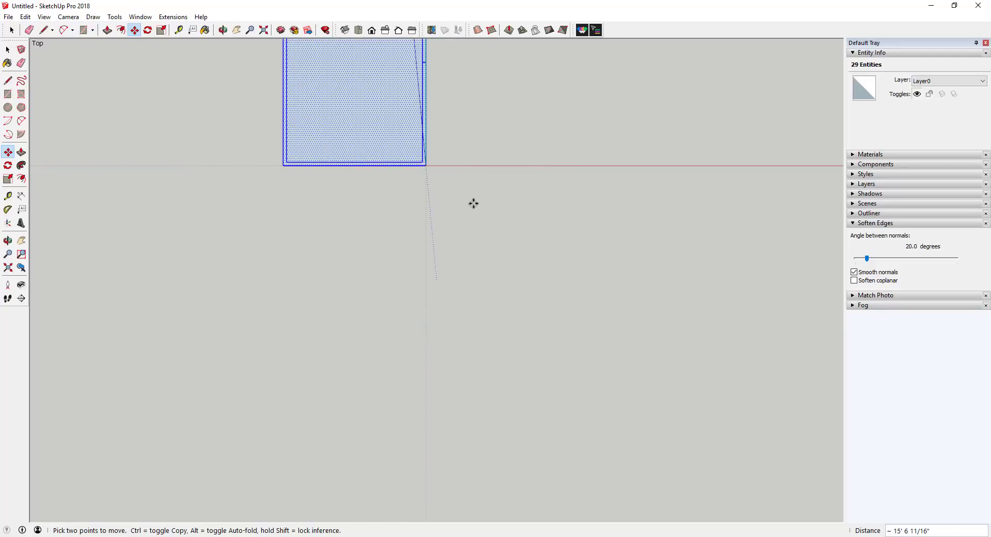
Rotate the floor plan 90 degrees clockwise about the origin so the wall with the wider opening lies along the red axis.
scroll(454, 166, "down", 2)
scroll(442, 115, "up", 4)
key("q")
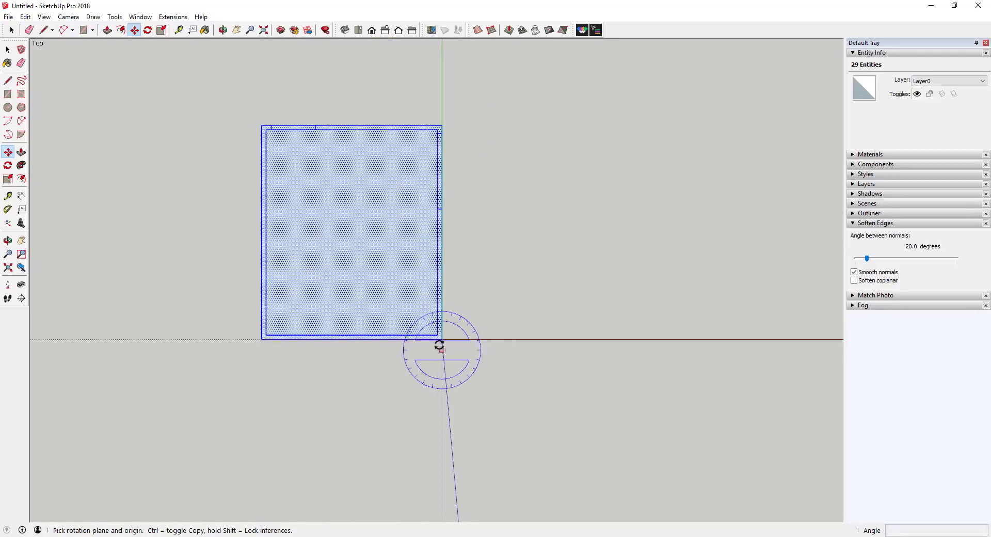
left_click(442, 339)
left_click(443, 126)
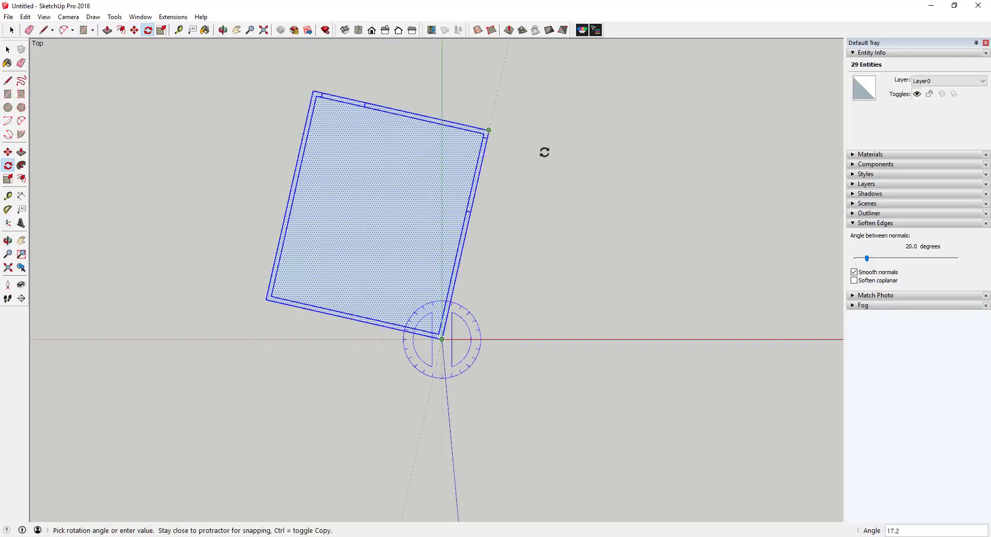
left_click(704, 336)
key("space")
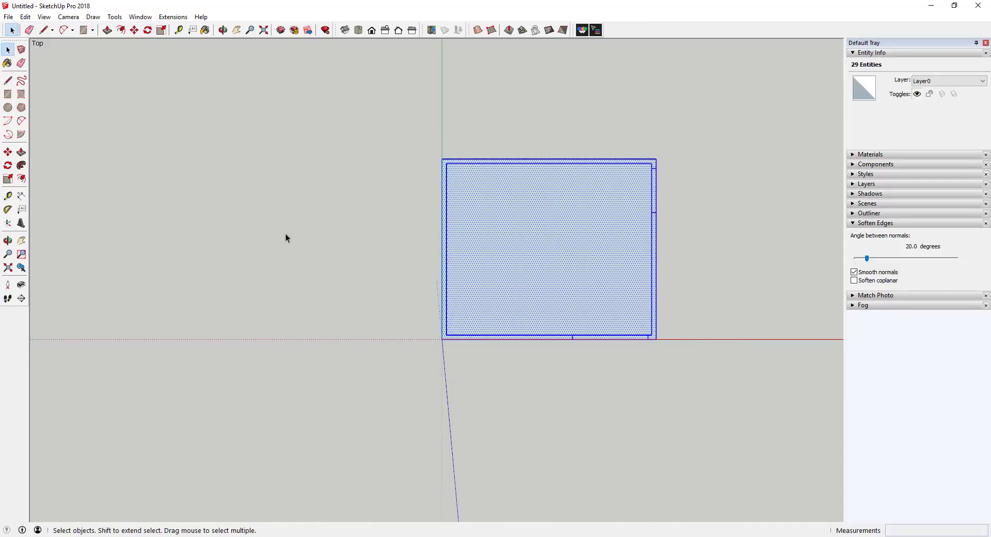
Return to the top view and centre the rotated floor plan.
middle_click_drag(286, 237, 508, 200)
left_click(359, 30)
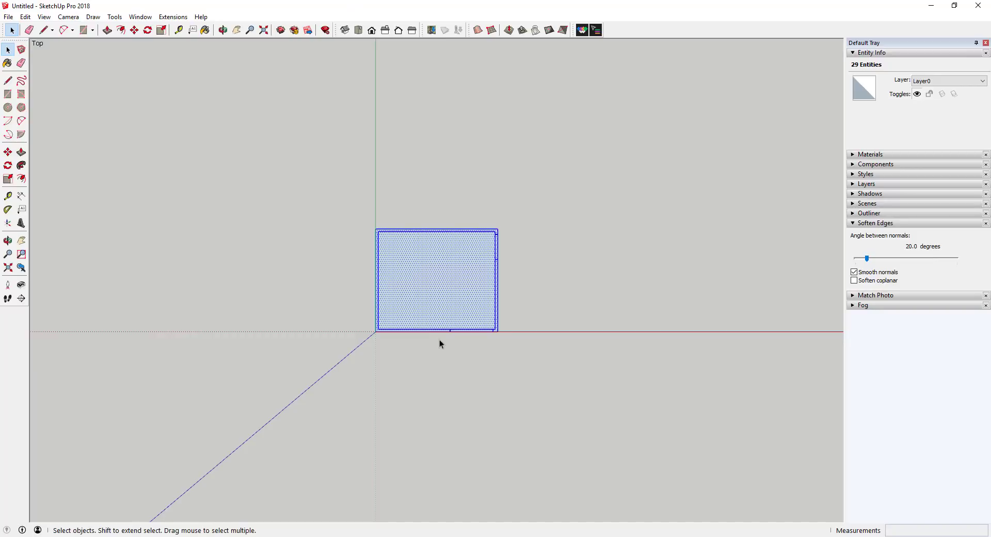
scroll(439, 340, "up", 5)
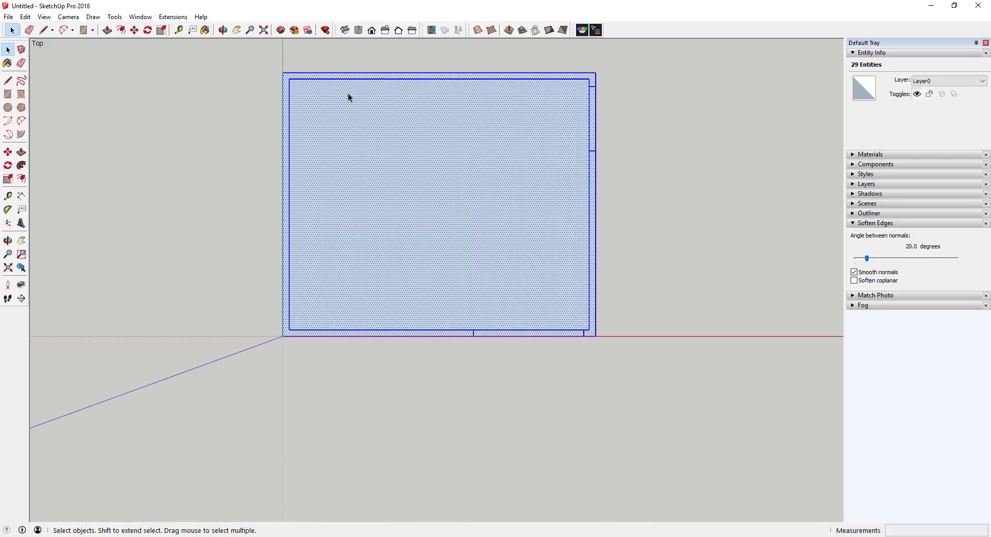
middle_click_drag(395, 166, 442, 249, "shift")
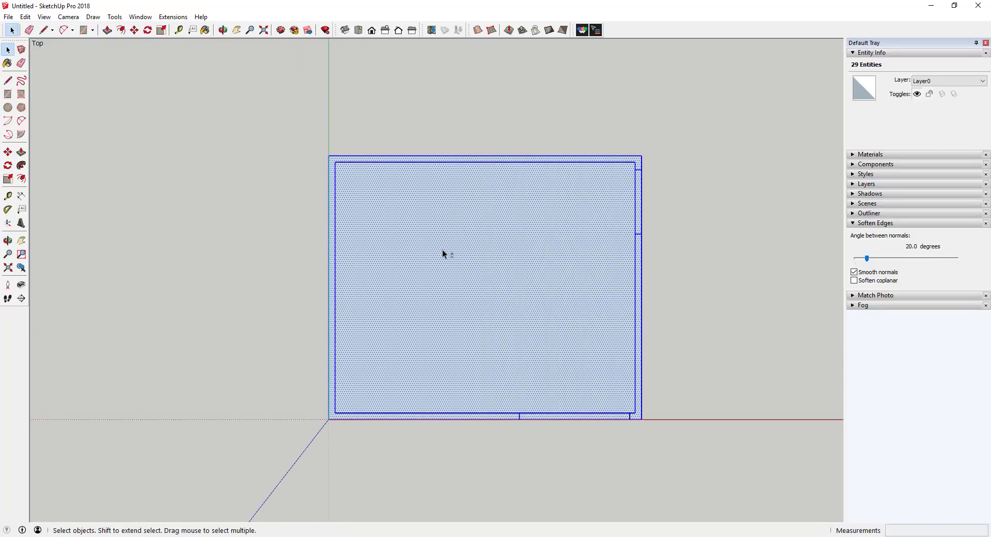
Reverse the wall faces of the floor plan so their white front sides face up, leaving the floor and openings as they are.
left_click(699, 218)
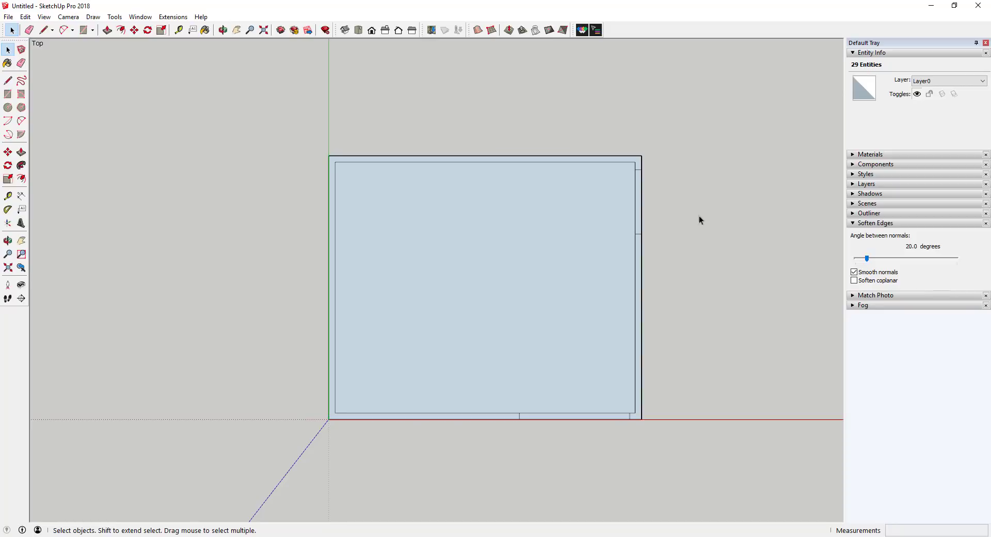
right_click(638, 293)
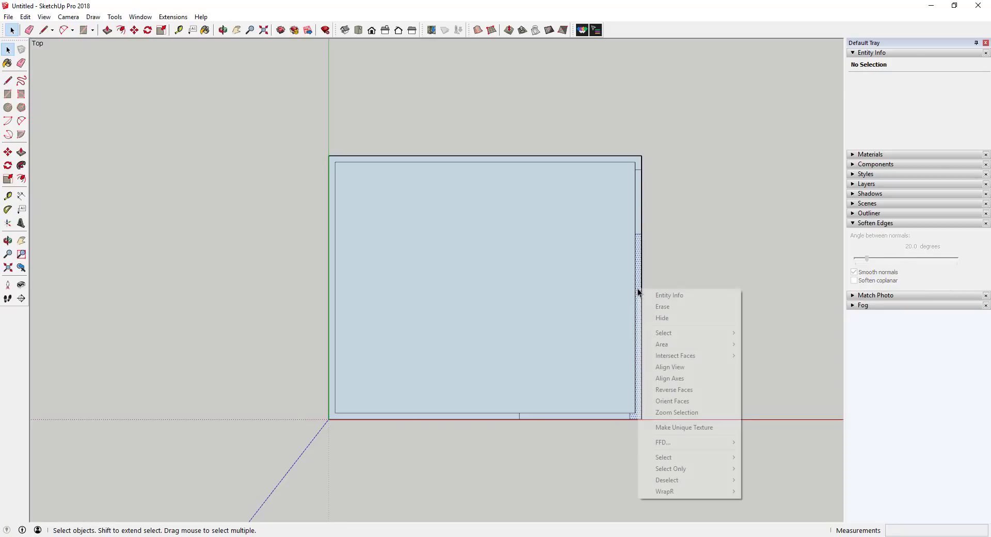
left_click(666, 390)
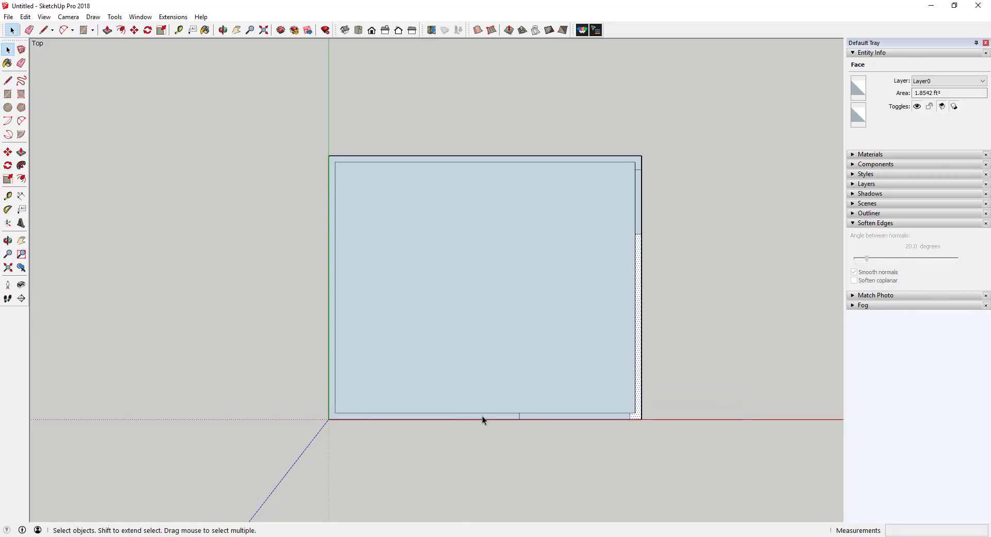
right_click(482, 417)
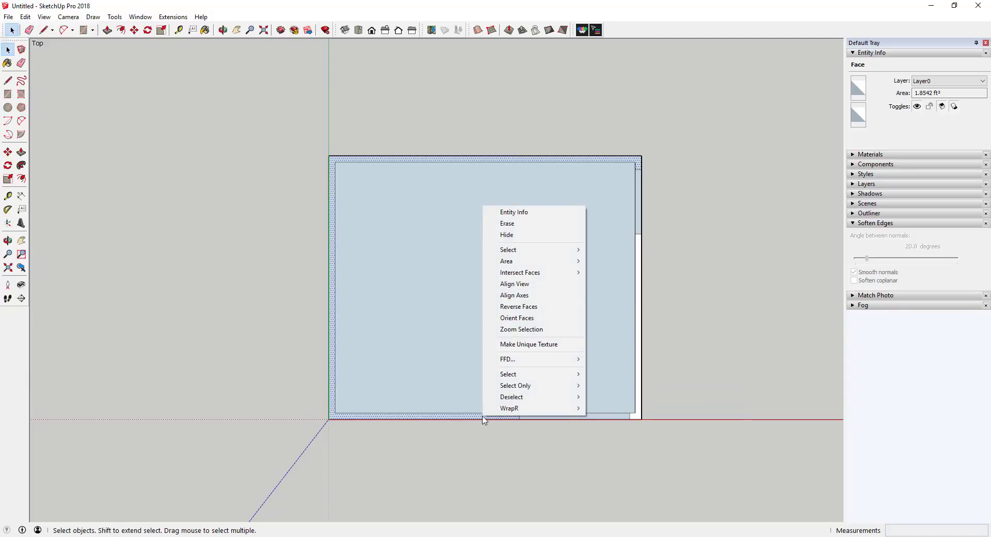
left_click(519, 306)
left_click(674, 235)
scroll(444, 278, "up", 1)
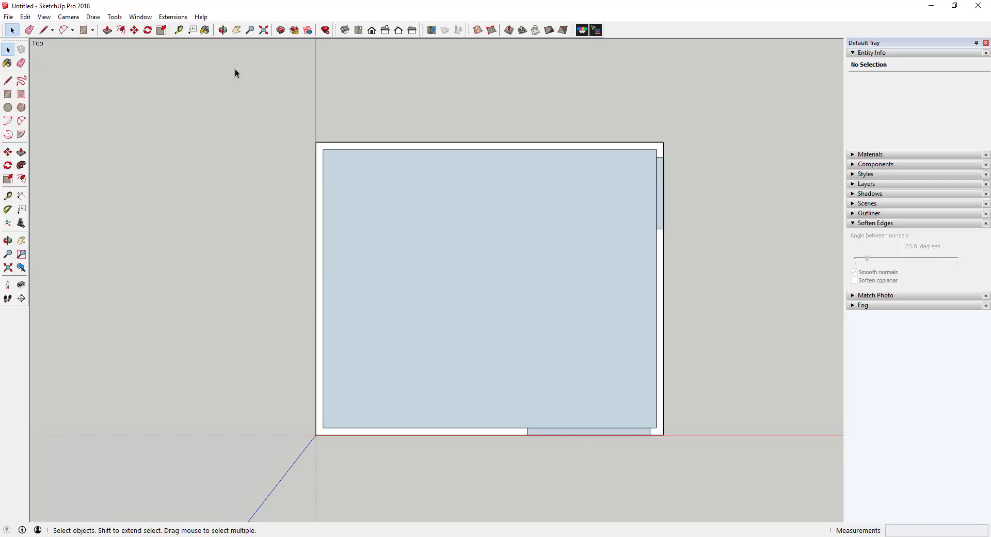
Select the whole floor plan and make it a group.
left_click_drag(235, 69, 754, 474)
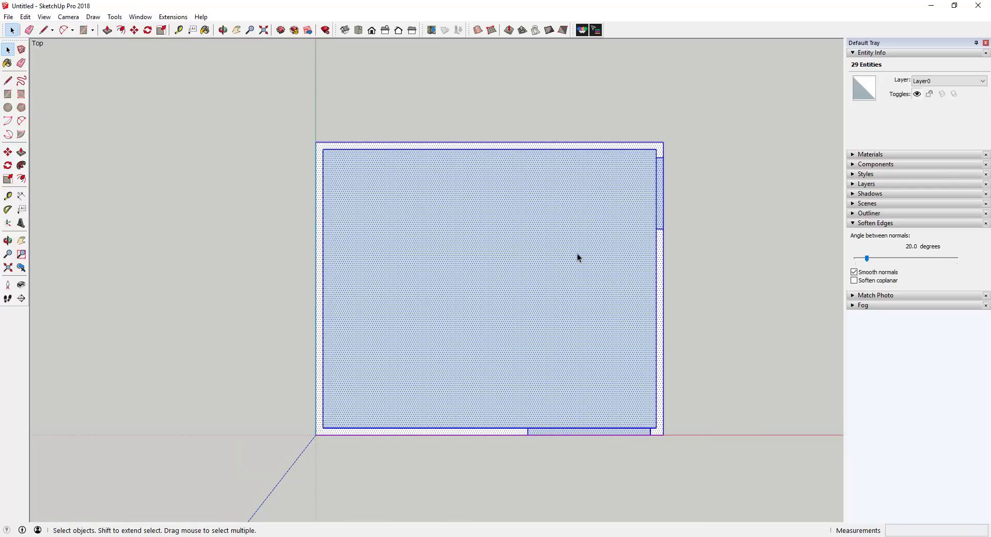
left_click(854, 224)
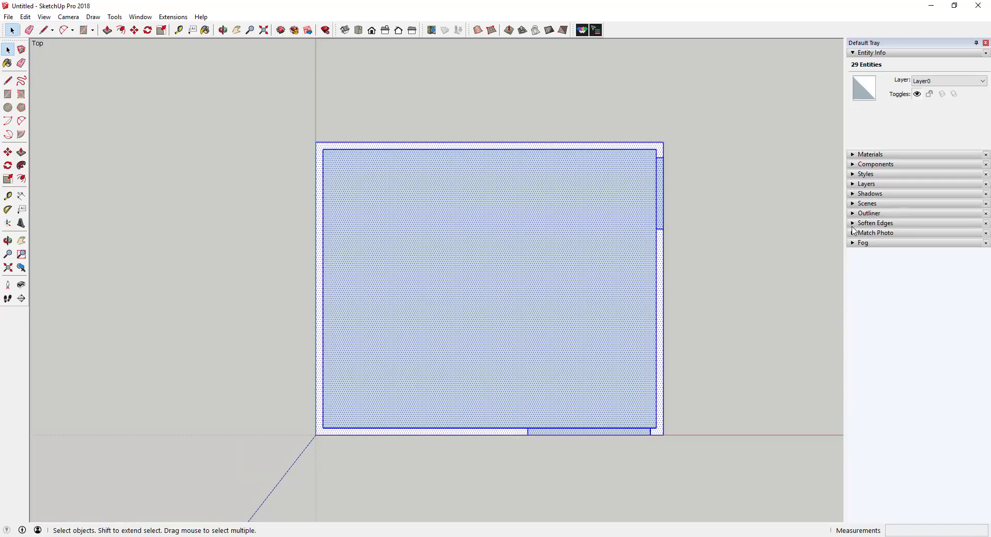
right_click(622, 229)
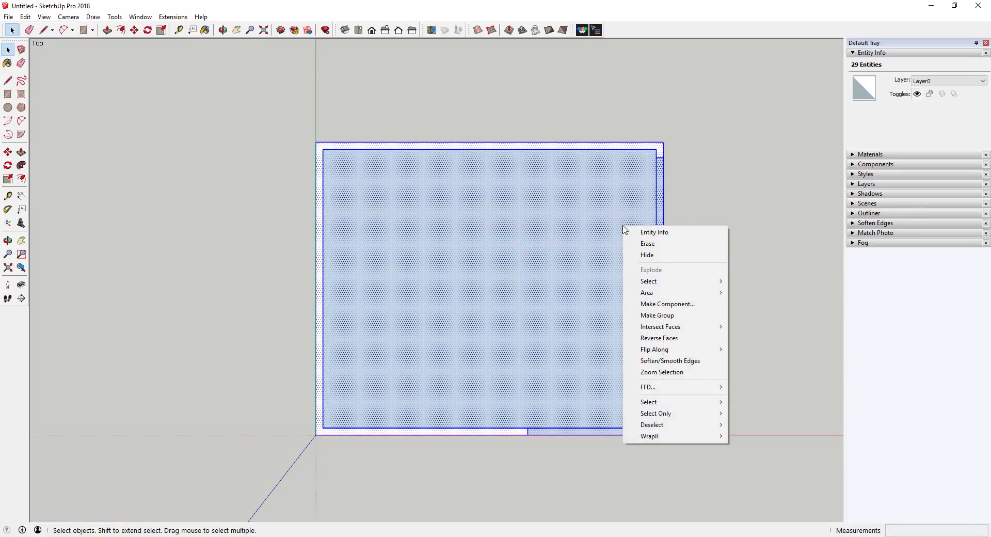
left_click(680, 315)
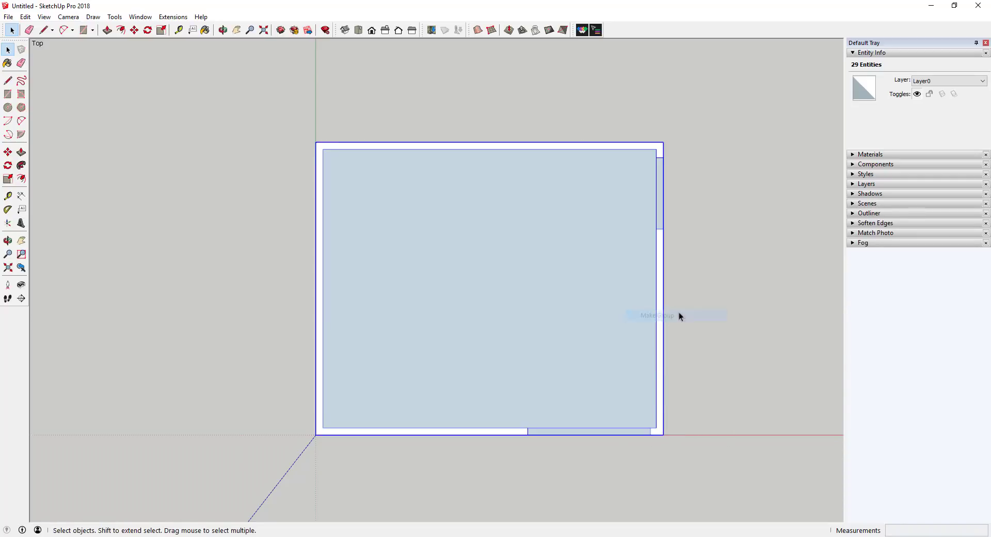
Rename the floor plan group as Room in the Outliner and deselect it.
left_click(854, 215)
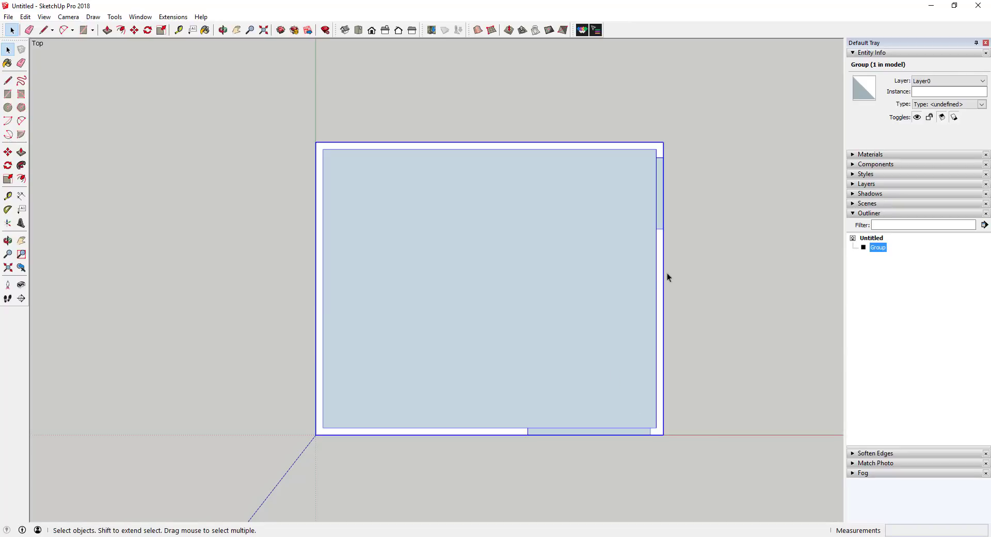
right_click(878, 248)
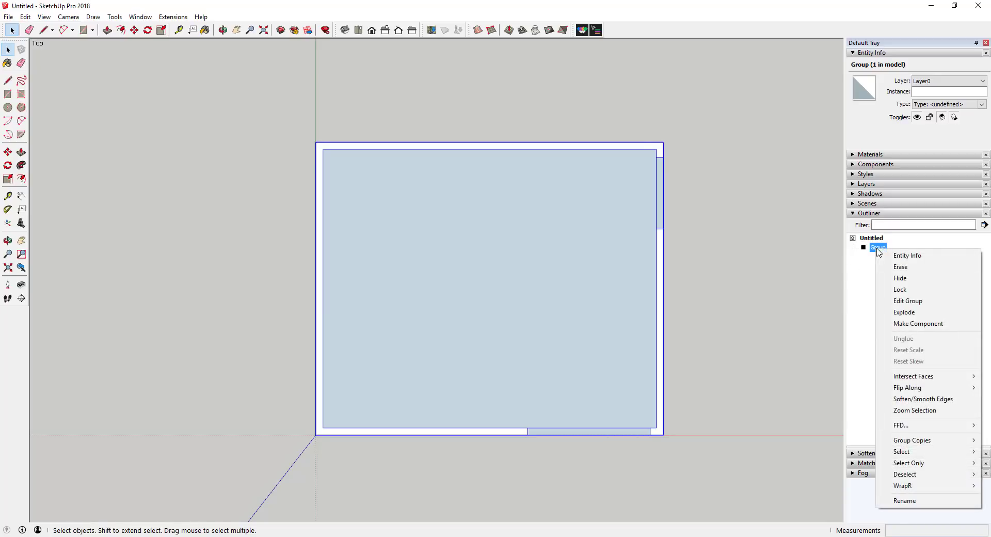
left_click(927, 501)
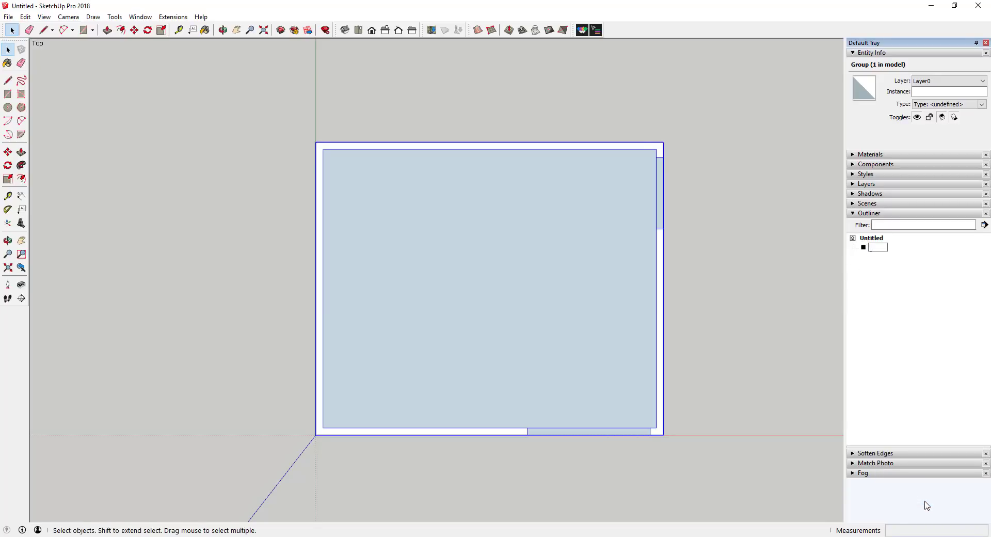
type("Room")
key("Return")
left_click(721, 262)
scroll(485, 246, "down", 3)
scroll(818, 312, "up", 2)
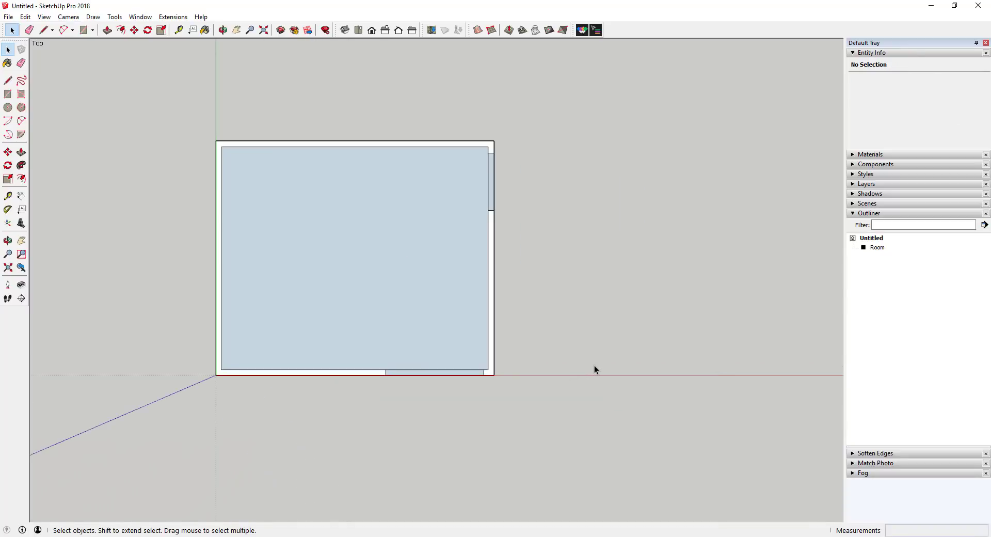
key("r")
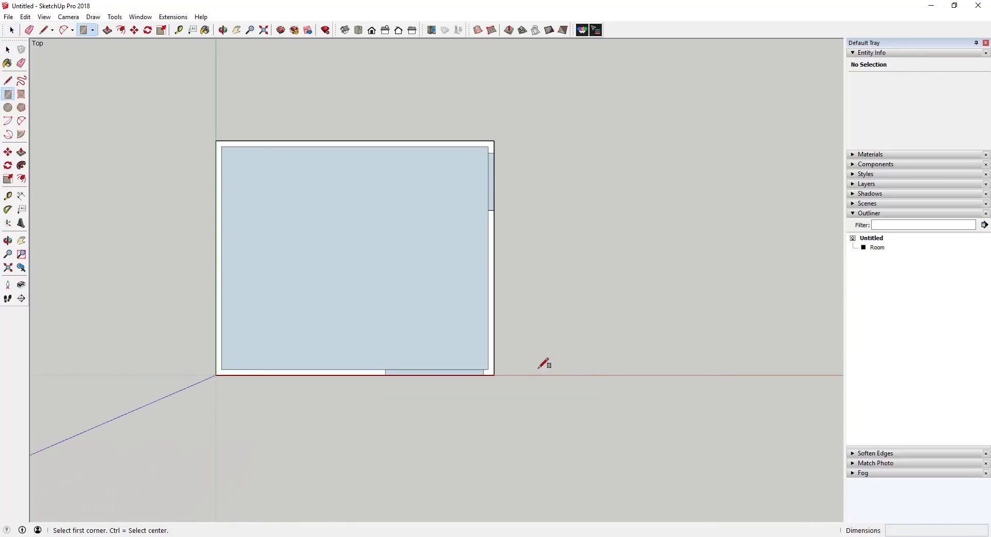
left_click(536, 370)
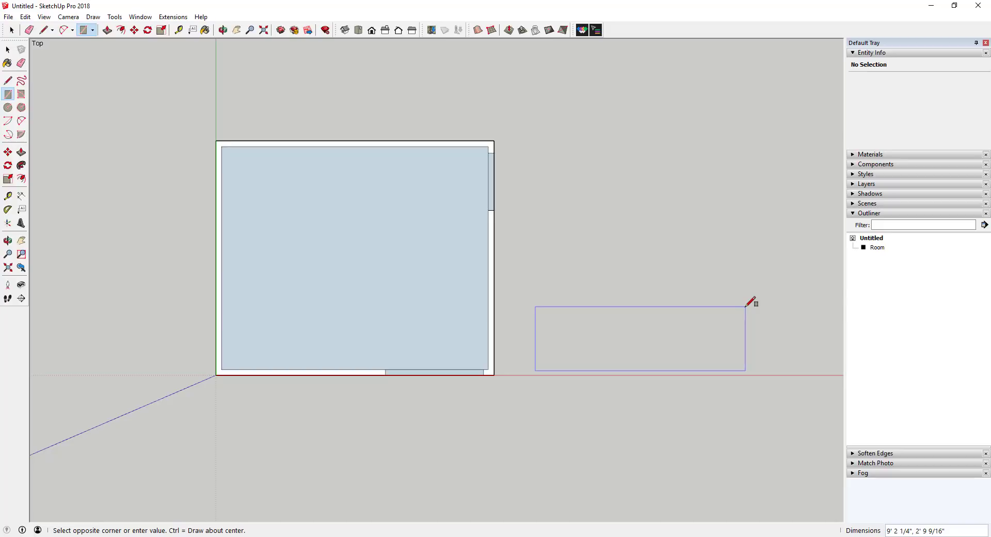
key("space")
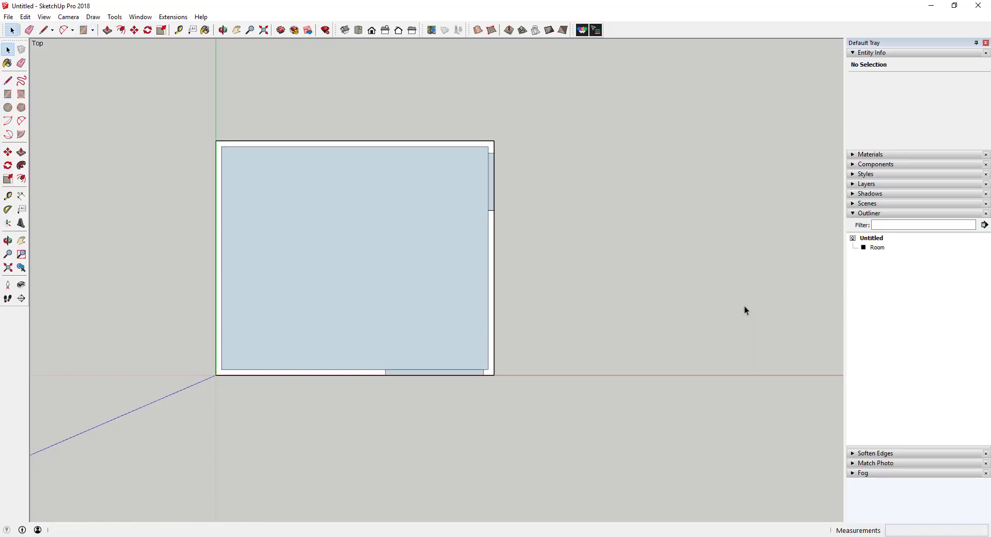
Draw a 74 by 25.5 inch rectangle for the desk to the right of the room, just above the red axis.
key("r")
left_click(543, 367)
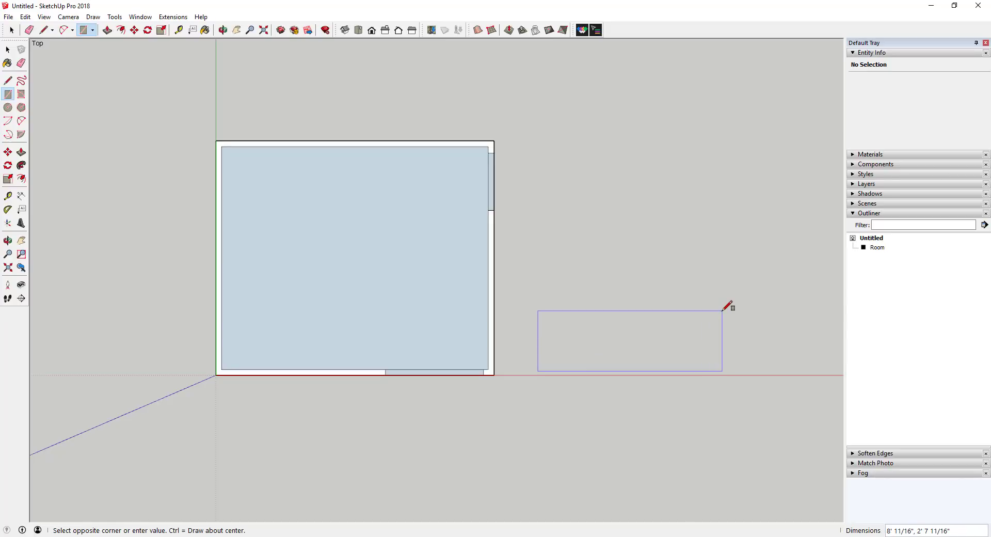
type("74,25.")
key("Return")
key("space")
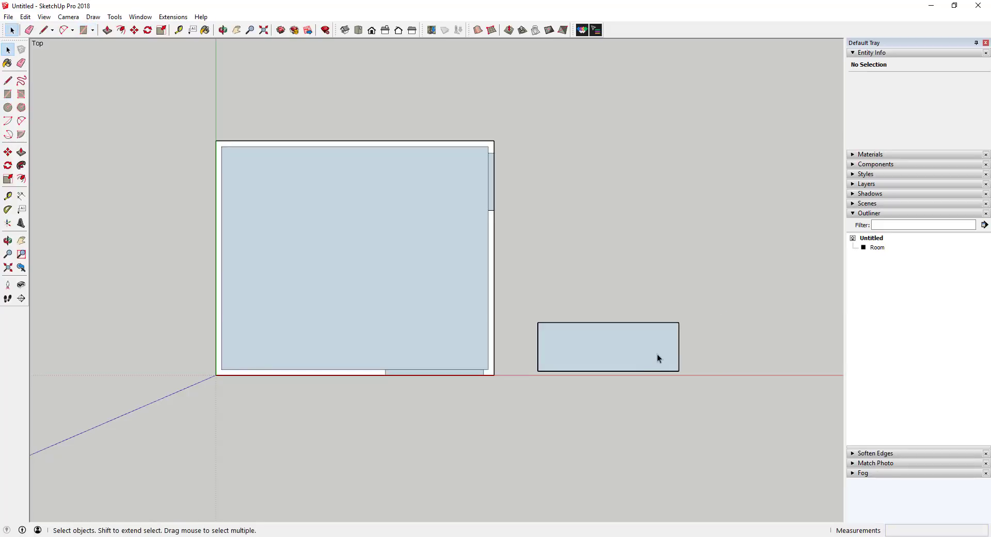
Select the desk rectangle with its edges and reverse its face so the white side faces up.
left_click(649, 357)
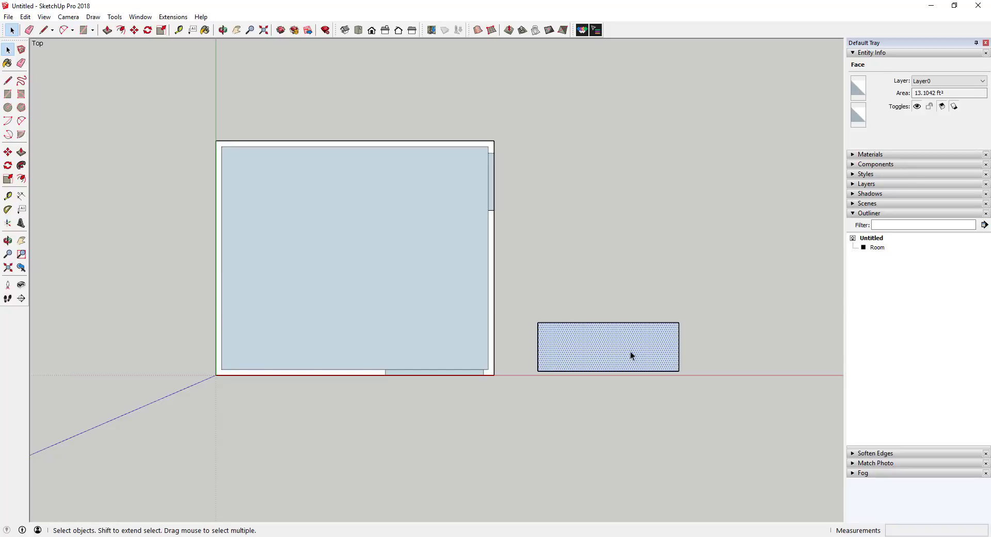
double_click(628, 351)
scroll(645, 349, "up", 3)
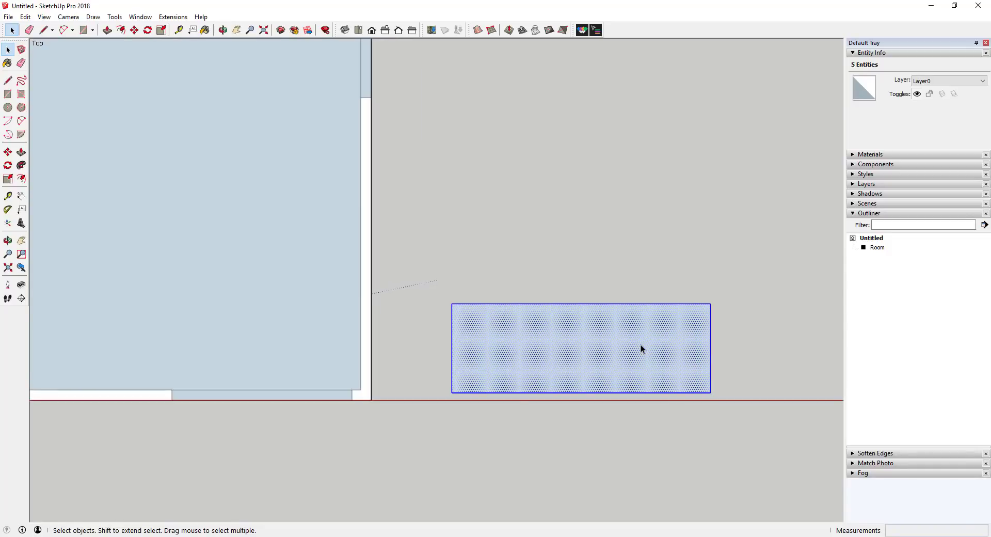
right_click(640, 345)
left_click(672, 252)
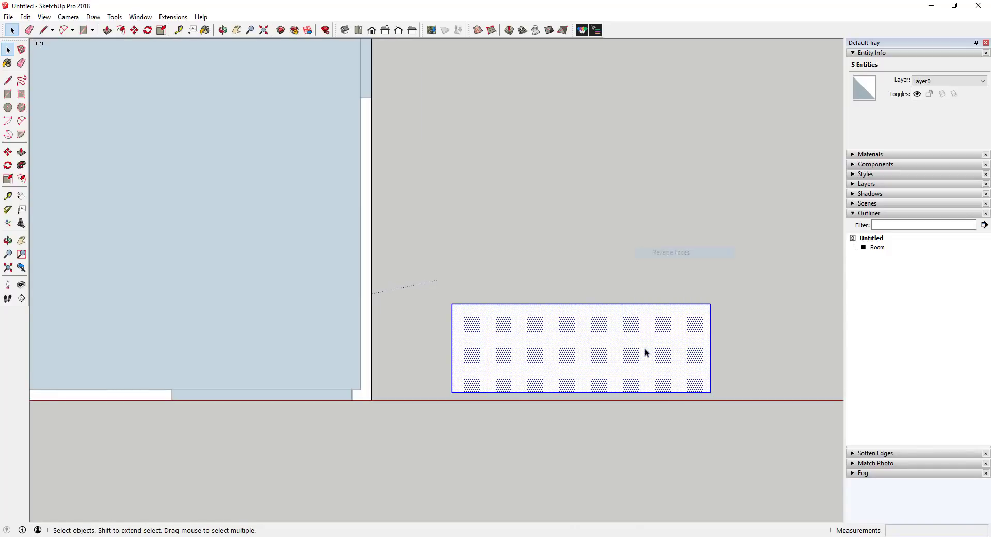
scroll(680, 351, "up", 1)
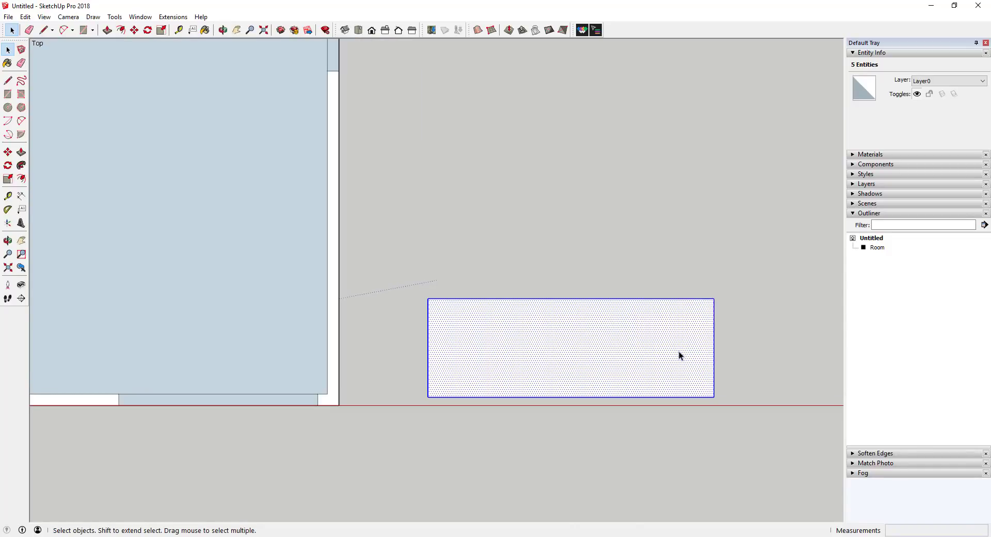
Place the 3D text "Desk" in the middle of the desk rectangle, in Tahoma, 10" high and extruded 1".
left_click(21, 223)
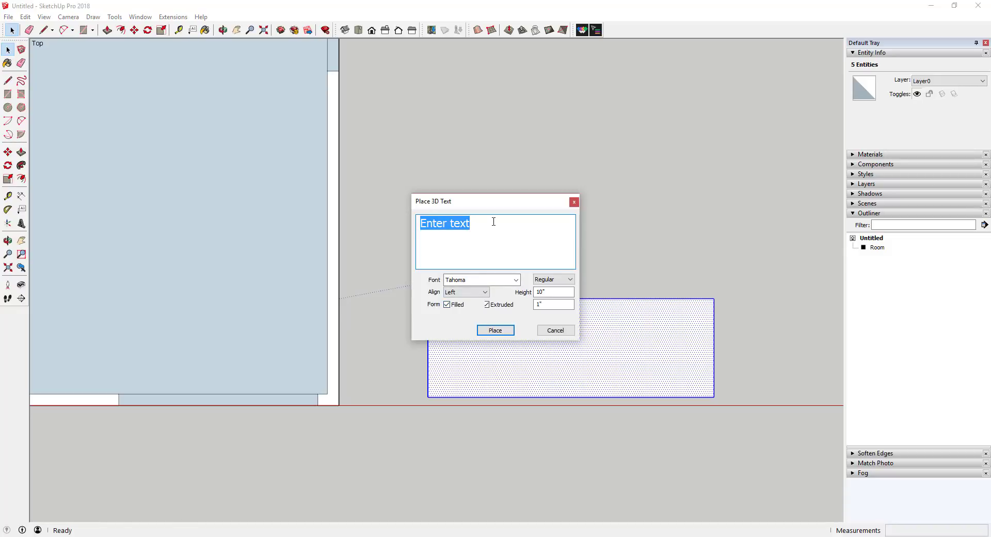
type("Desk")
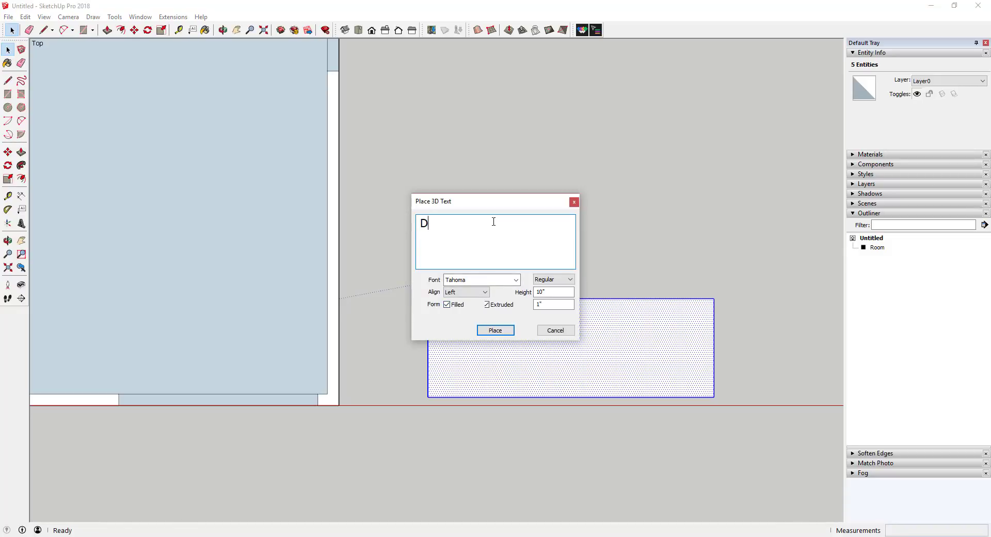
left_click(495, 331)
left_click(513, 367)
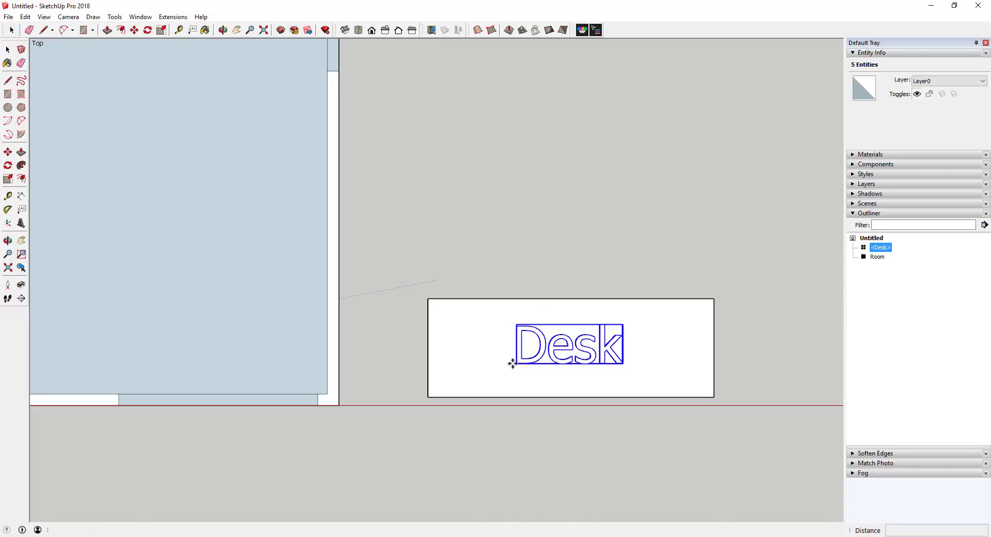
scroll(490, 350, "down", 1)
scroll(736, 330, "up", 2)
key("space")
scroll(674, 327, "down", 1)
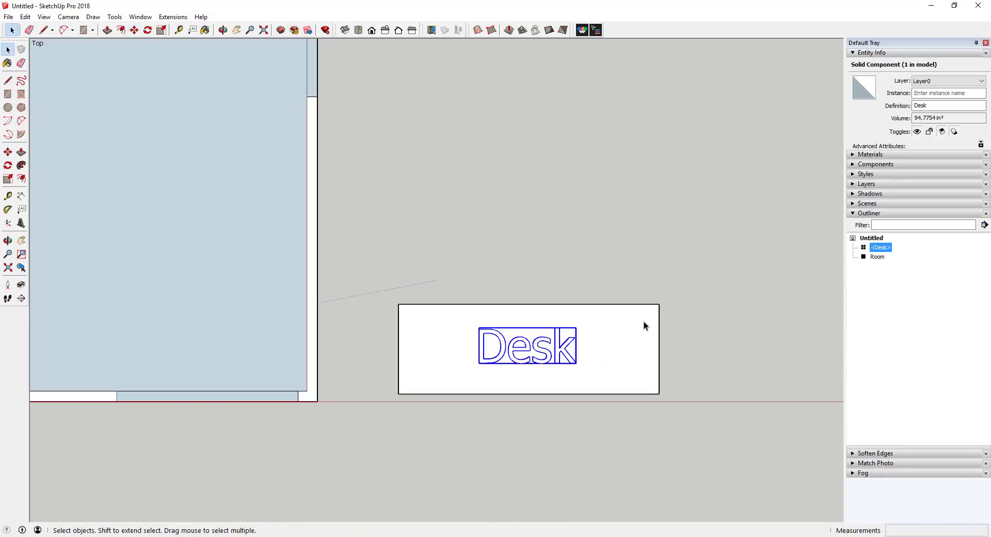
Dimension the desk rectangle's length and depth, and move the length dimension above its upper edge.
left_click(21, 196)
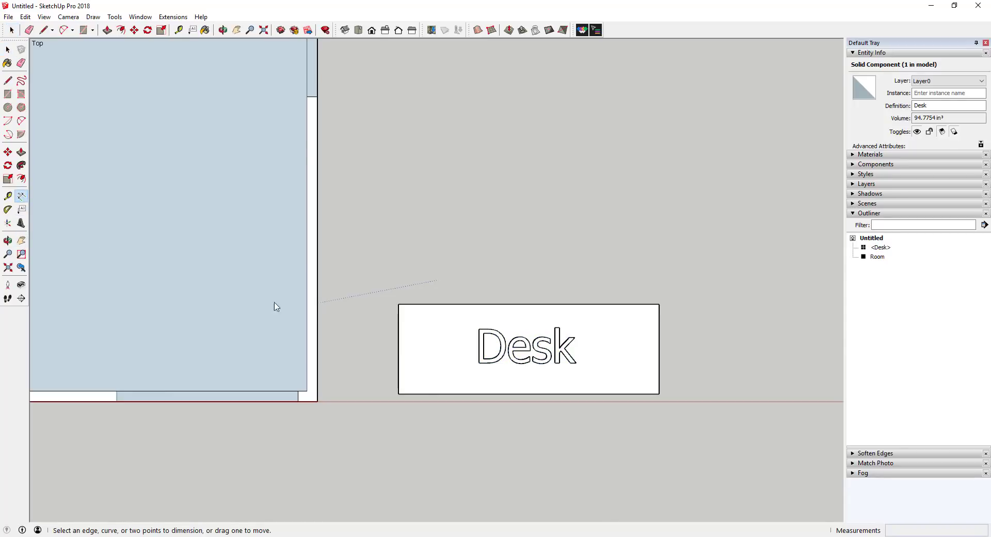
left_click(398, 304)
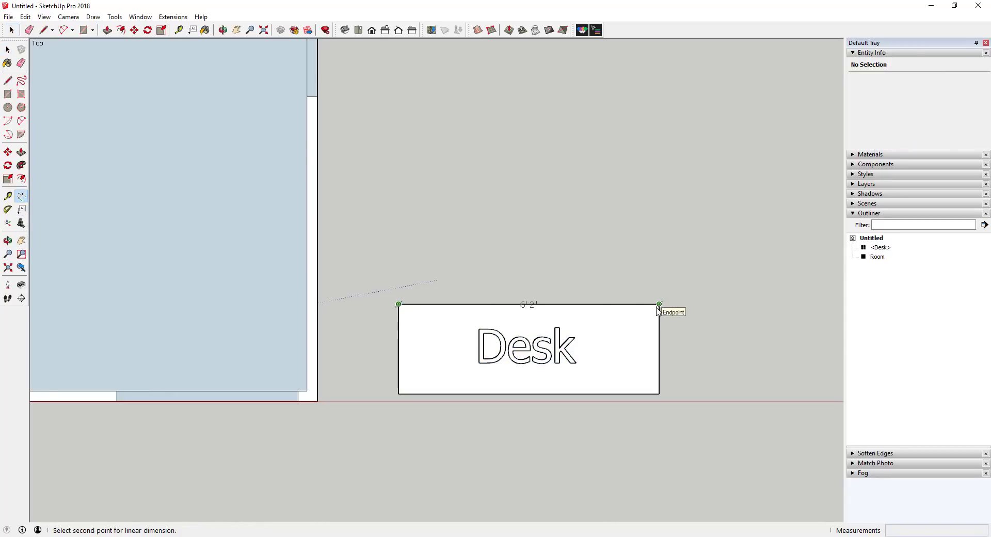
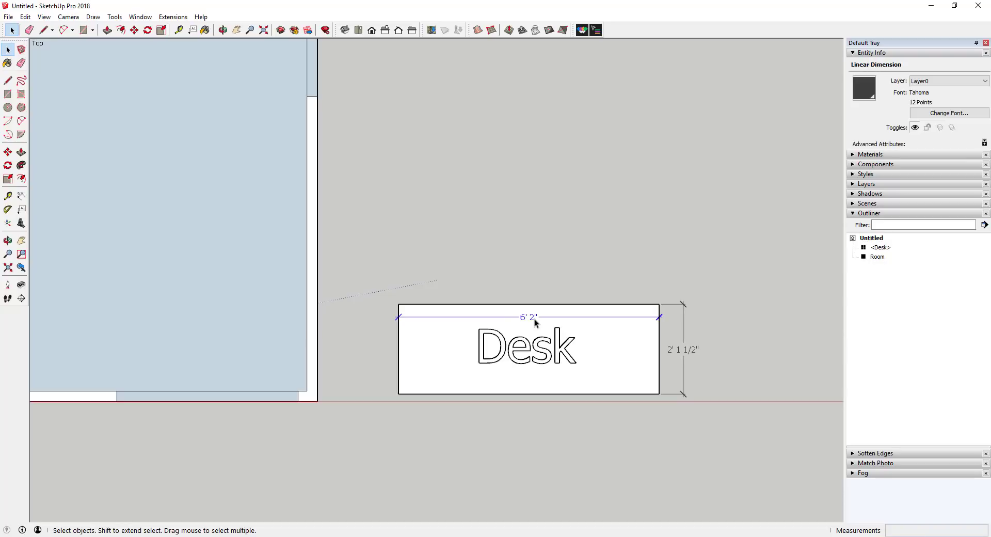
key("m")
left_click(534, 319)
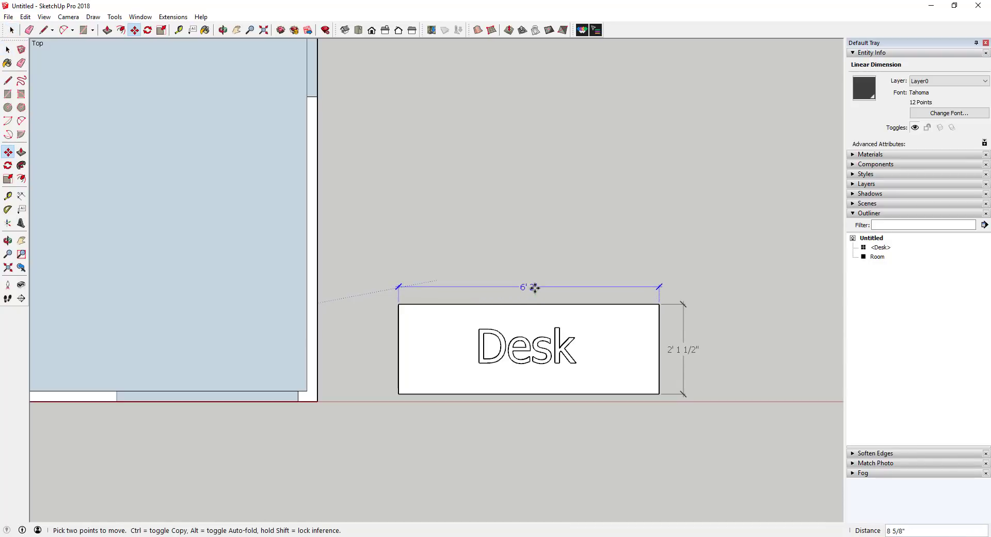
left_click(534, 287)
key("space")
scroll(469, 272, "down", 1)
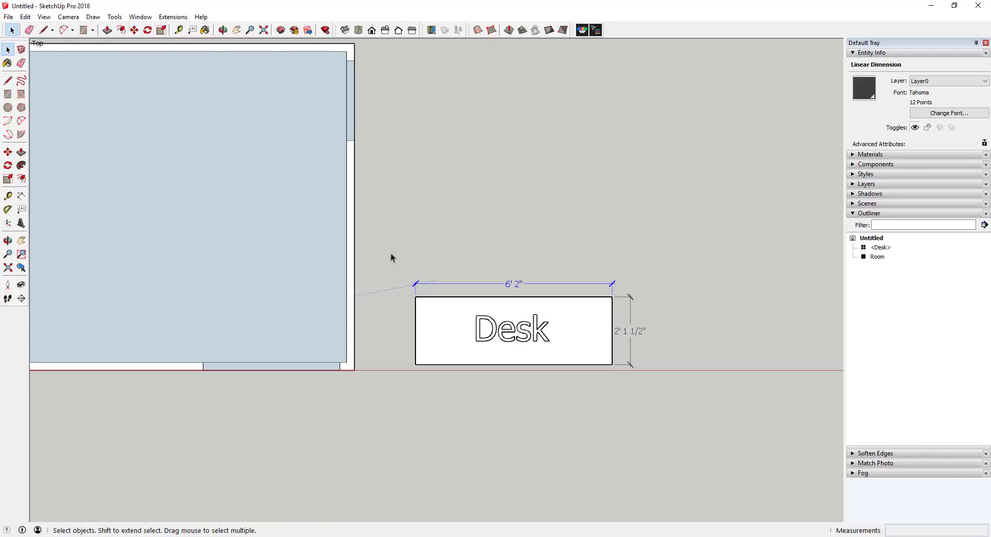
Group the desk rectangle with its text and dimensions, and rename the group as Desk.
left_click_drag(378, 233, 713, 424)
right_click(591, 326)
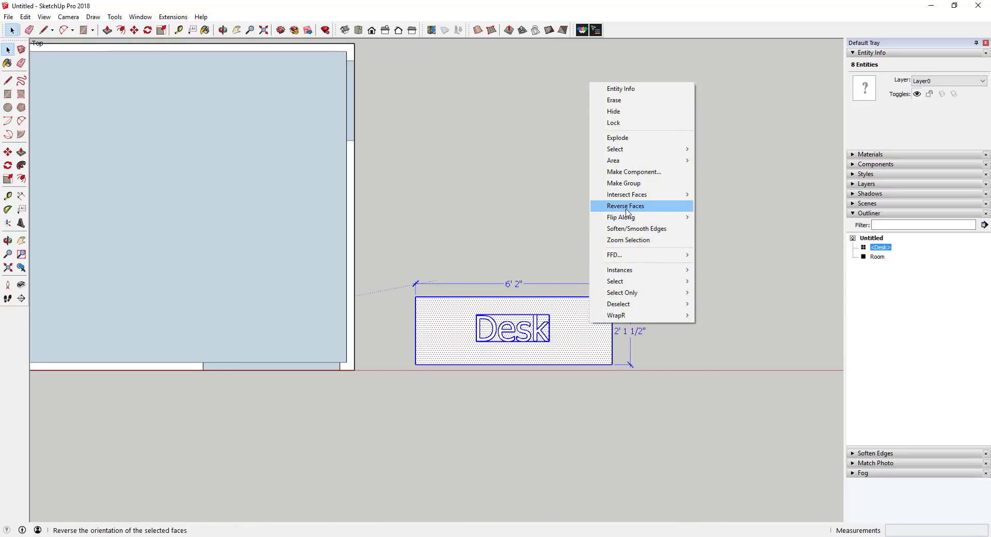
left_click(642, 183)
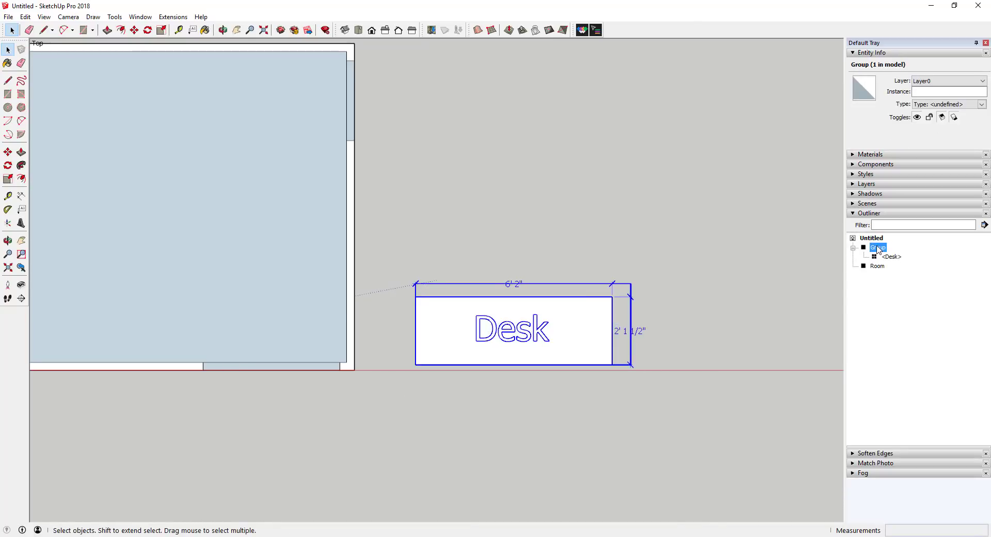
right_click(879, 250)
left_click(905, 488)
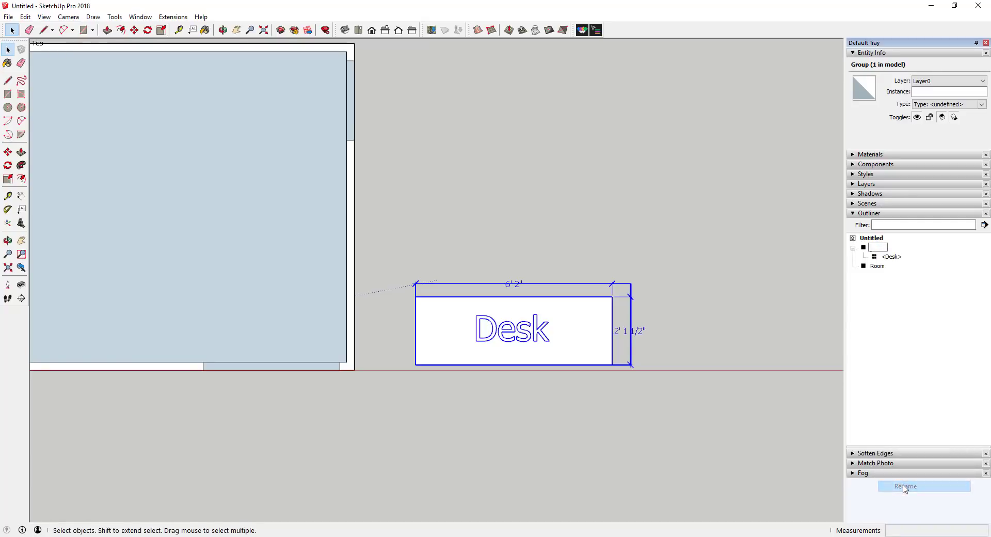
type("Desk")
key("Return")
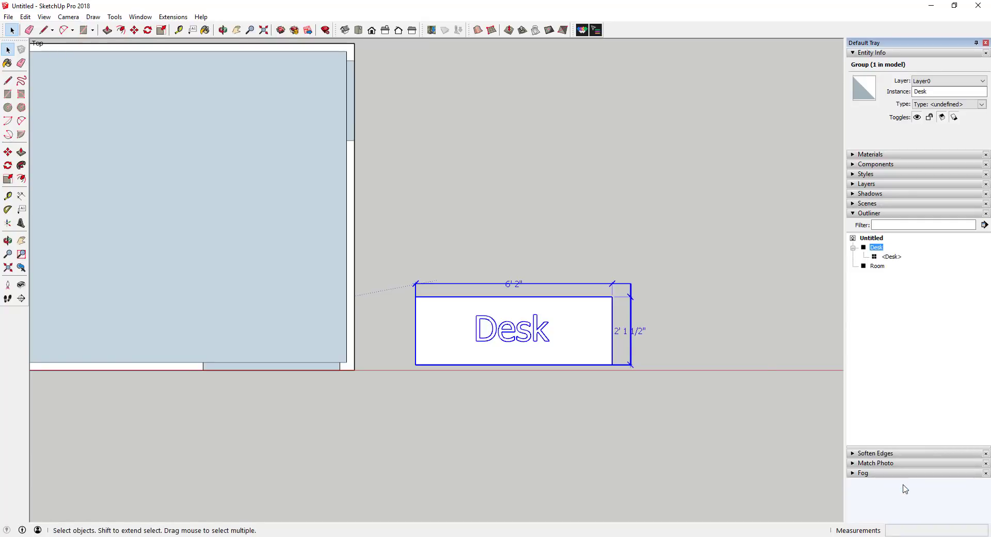
Open the Desk group, select its length and depth dimensions, expand the Layers list, and leave the group again.
left_click(853, 248)
scroll(702, 330, "down", 5)
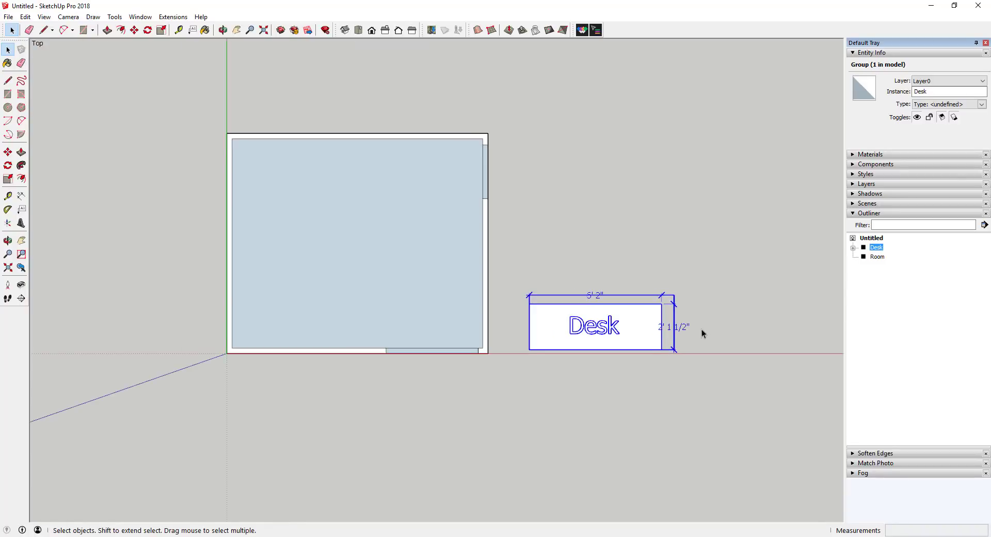
scroll(729, 326, "up", 1)
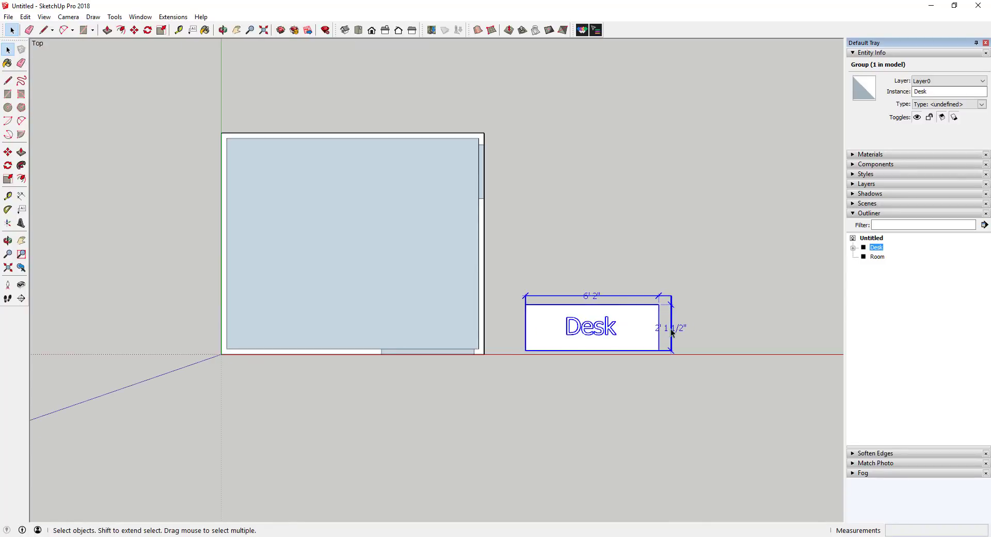
left_click(853, 248)
double_click(674, 332)
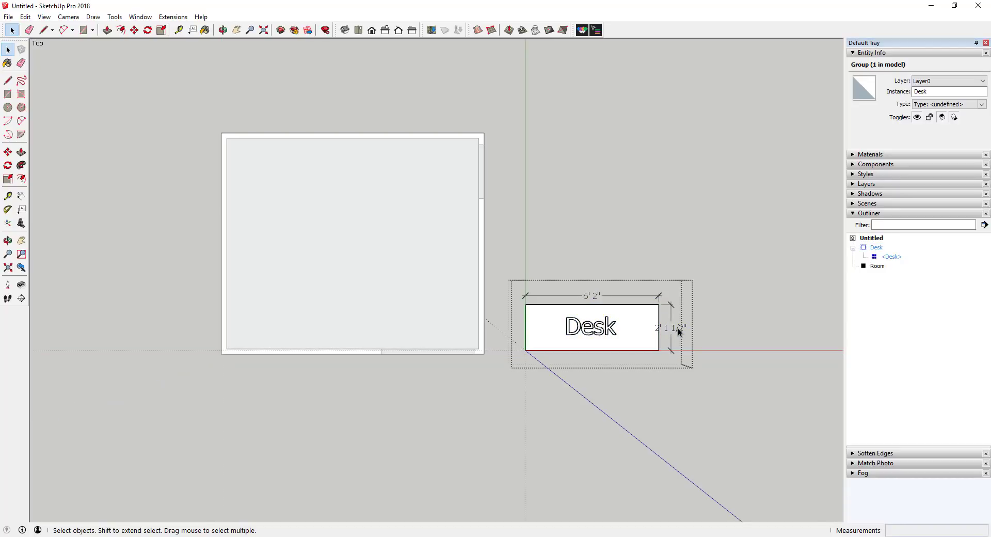
left_click(678, 330)
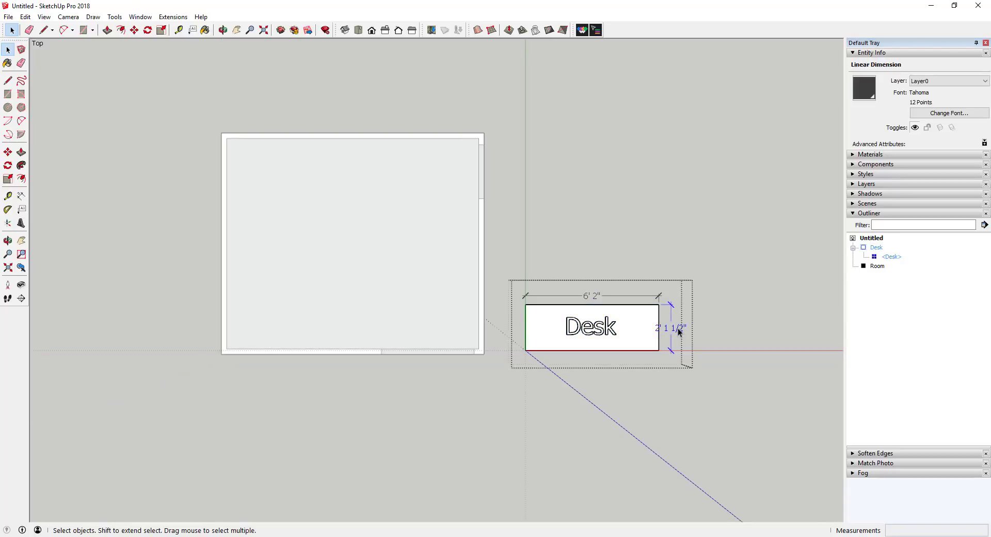
left_click(599, 296, "shift")
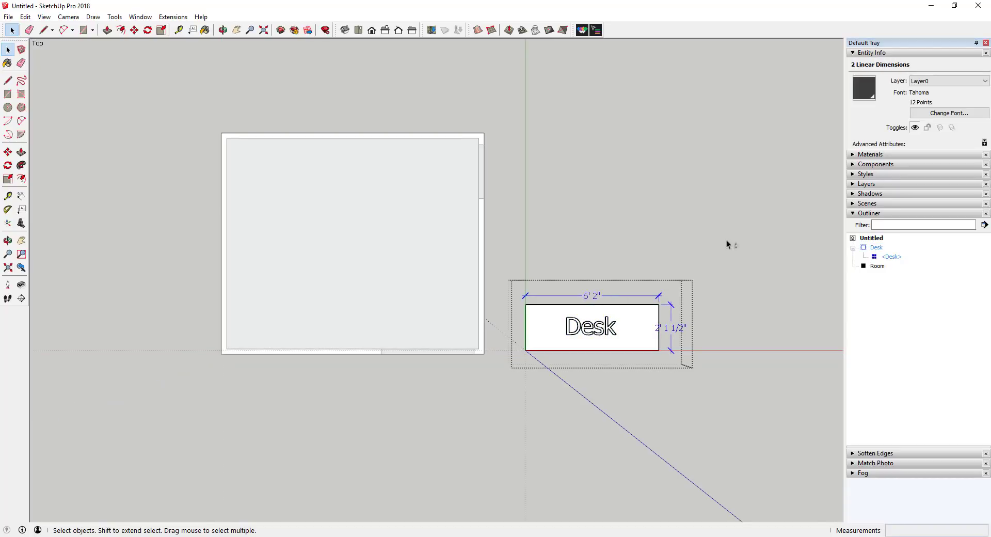
left_click(852, 184)
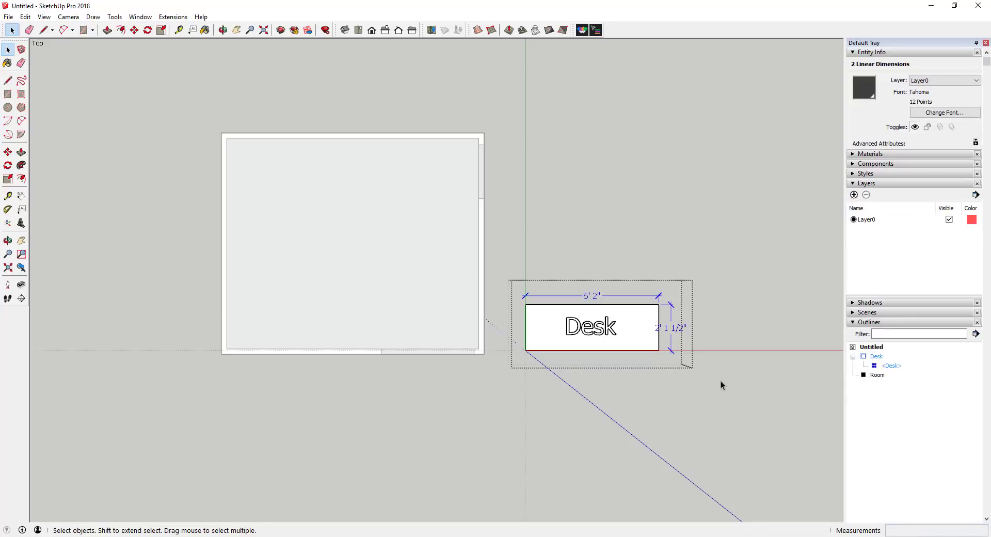
left_click(761, 350)
left_click(661, 334)
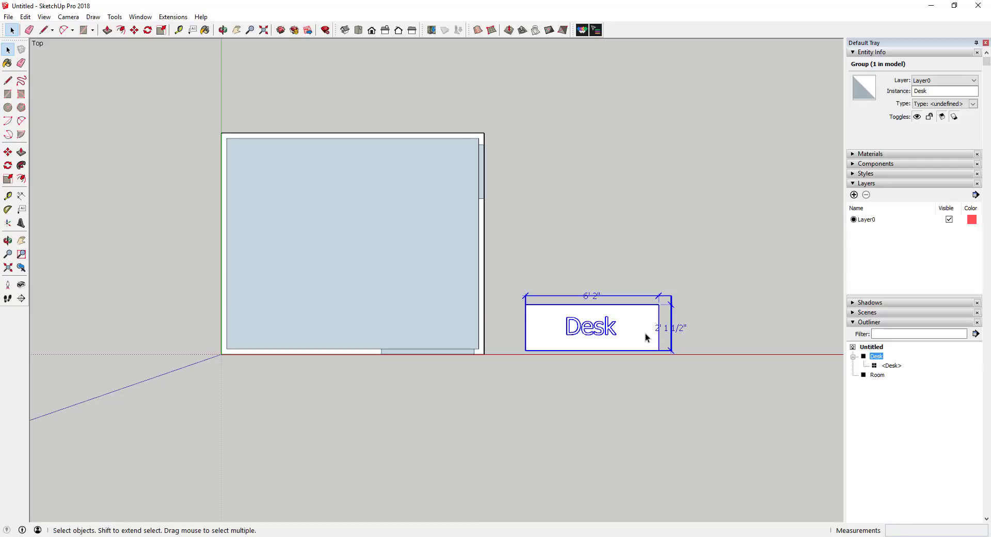
Add a layer named Dimensions and assign the two dimensions inside the Desk group to it.
double_click(645, 333)
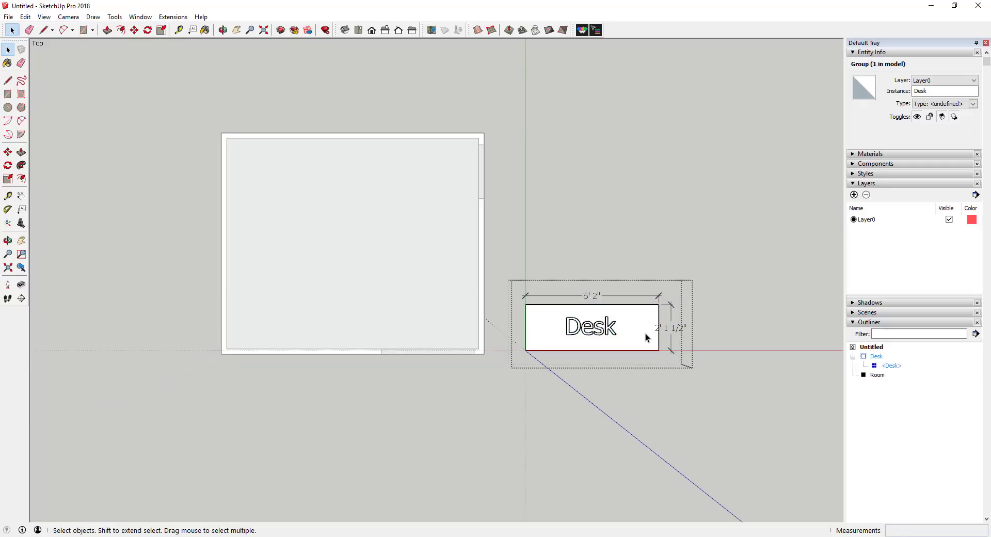
left_click(675, 331)
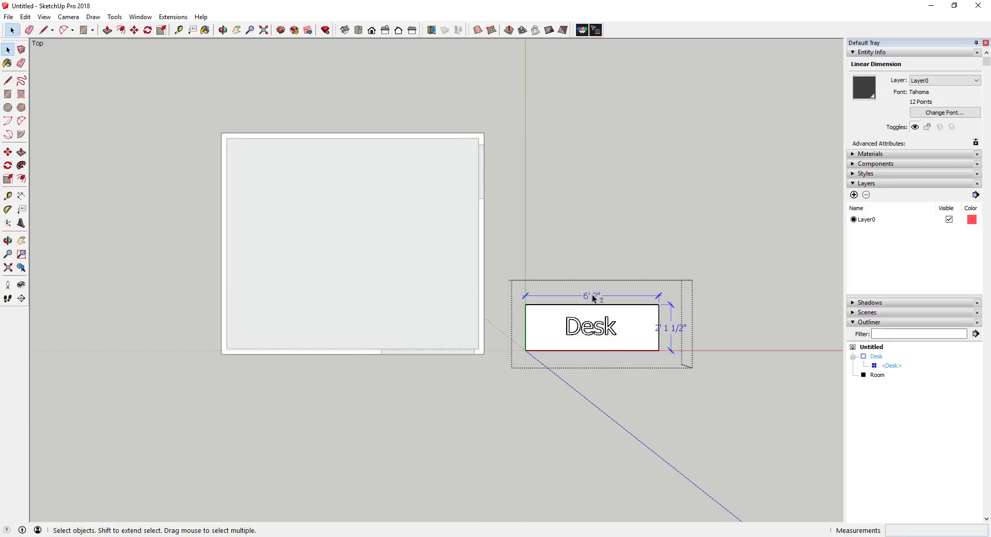
left_click(593, 295, "shift")
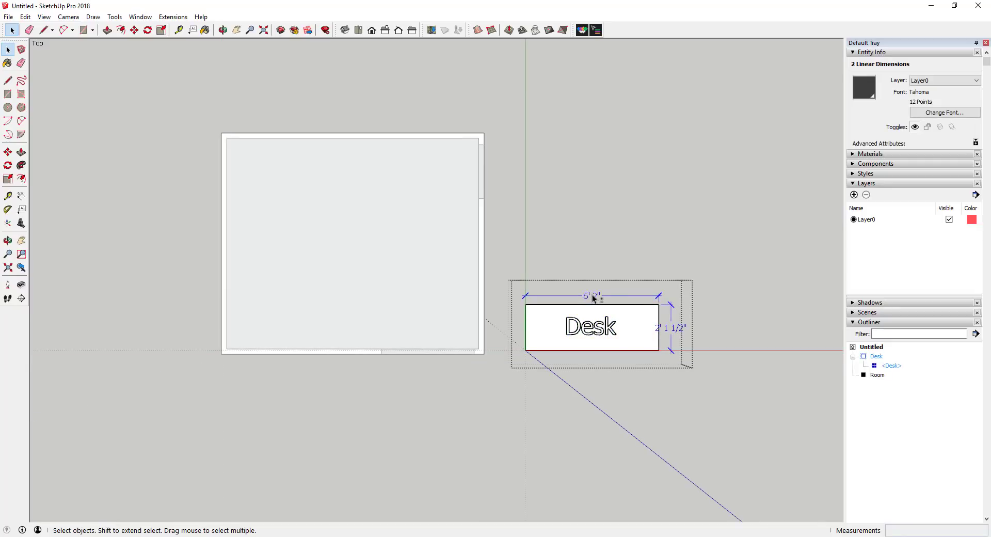
left_click(854, 196)
type("Dimensio")
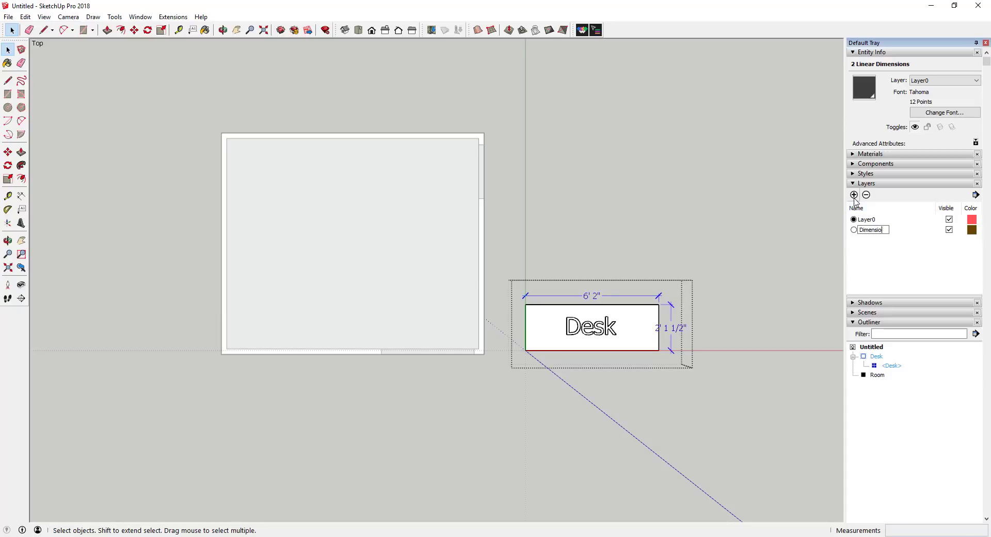
type("ns")
key("Return")
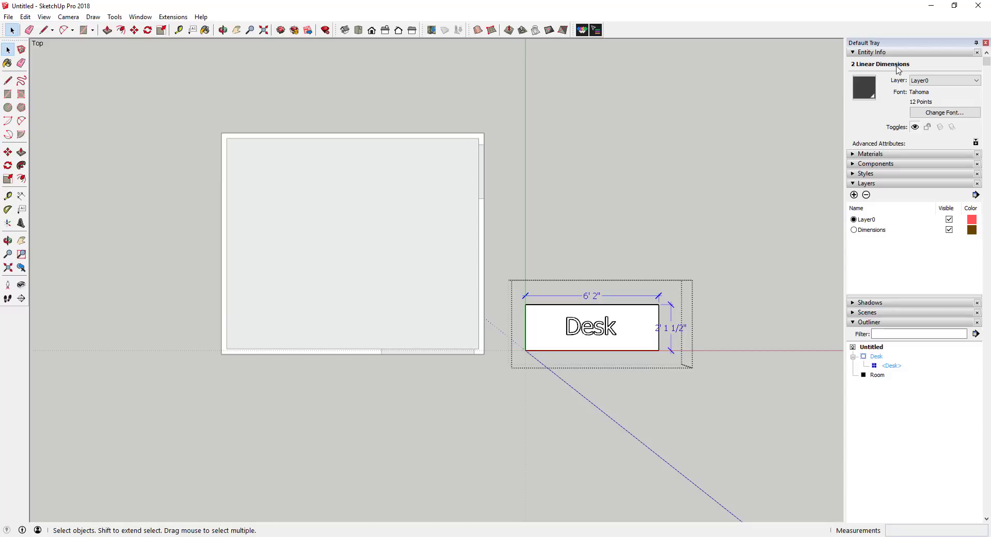
left_click(948, 81)
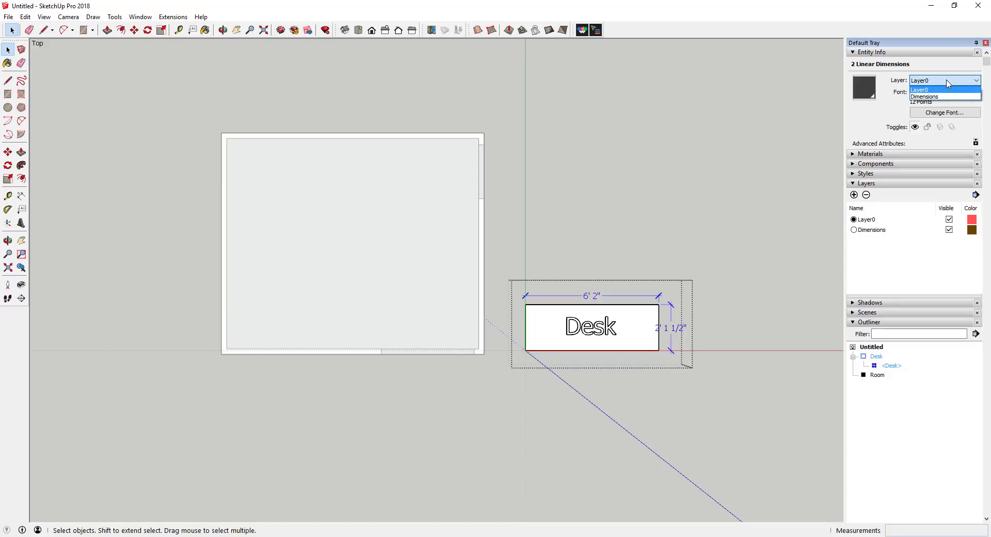
left_click(928, 97)
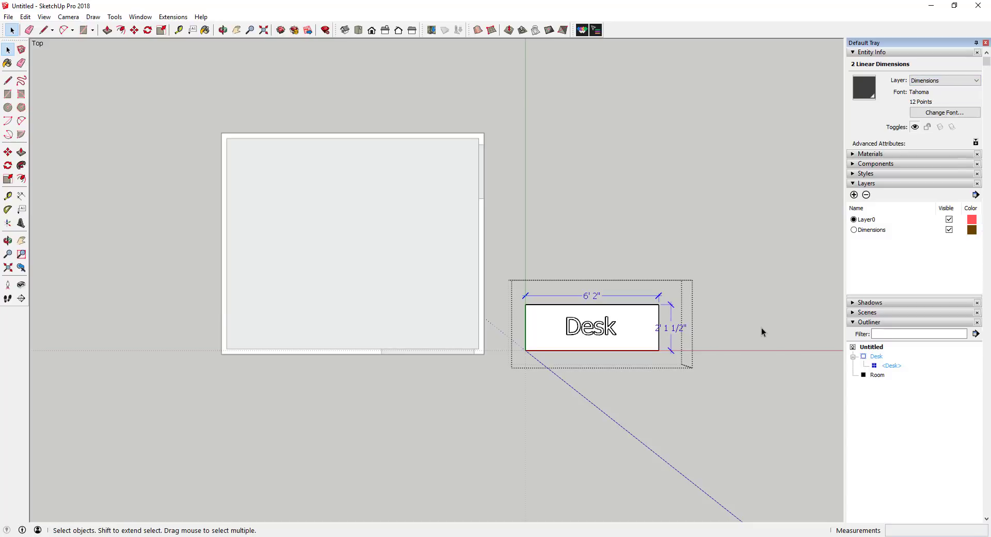
Leave the Desk group and toggle the Dimensions layer's visibility, ending with it hidden.
left_click(949, 230)
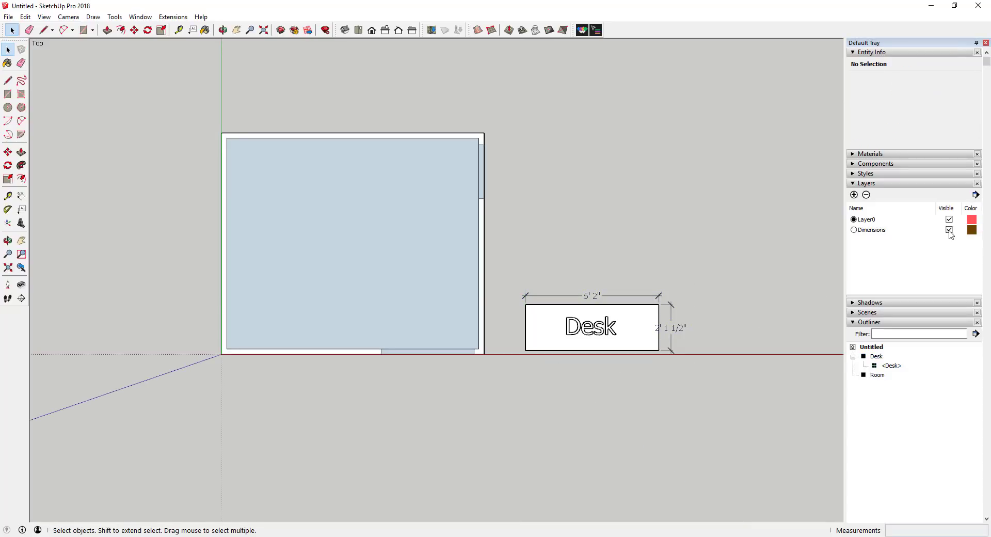
left_click(950, 230)
left_click(949, 230)
left_click(949, 230)
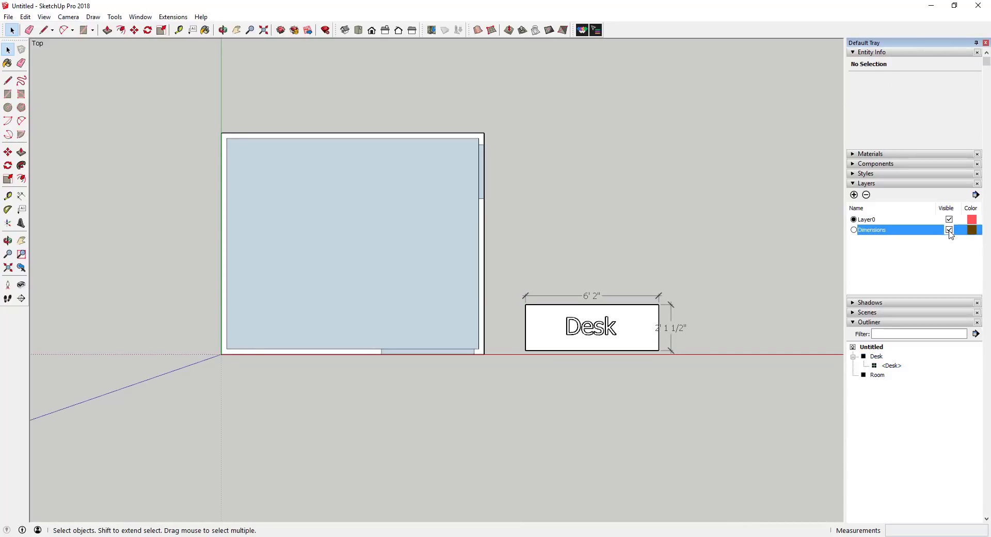
left_click(949, 229)
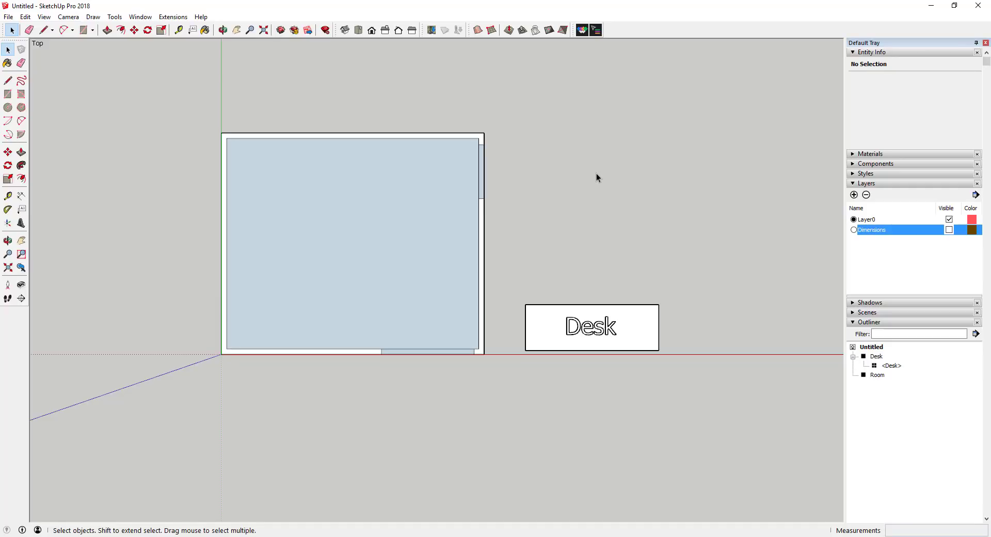
Dimension from the near end of the lower wall's opening to the room's outer lower-left corner, placing it below the room.
left_click(21, 195)
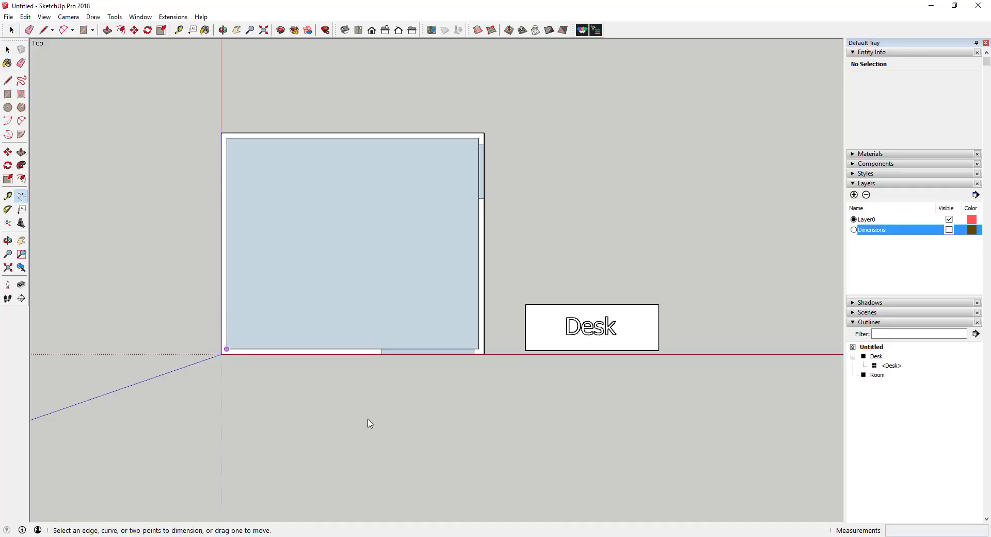
left_click(382, 354)
left_click(221, 354)
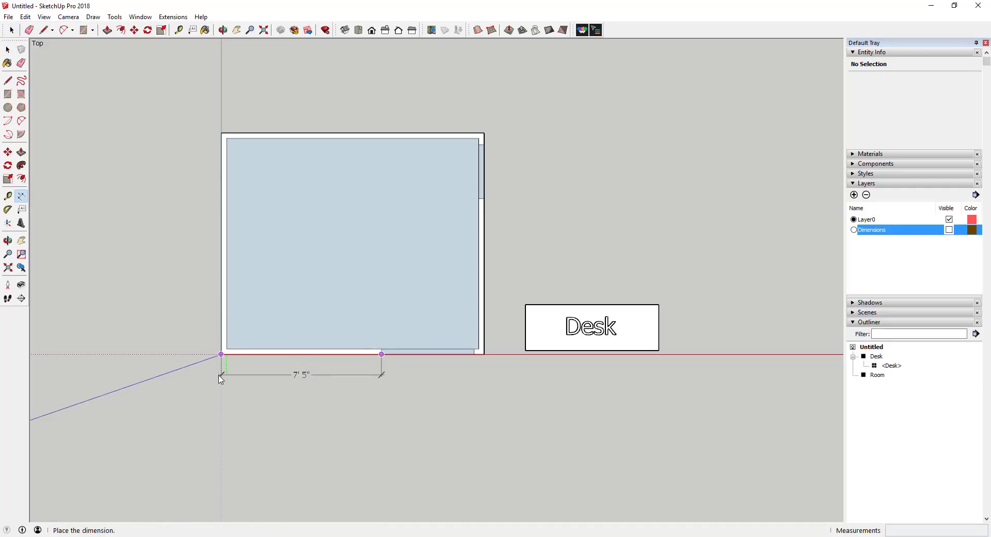
left_click(221, 384)
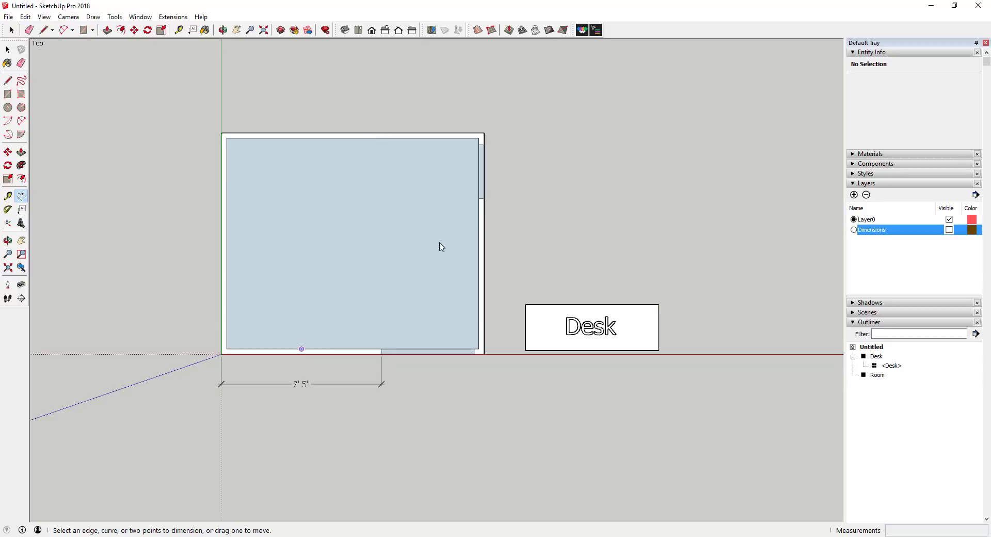
Dimension the right wall from the lower end of its opening to the room's inner lower-right corner, placing it outside the room.
left_click(483, 198)
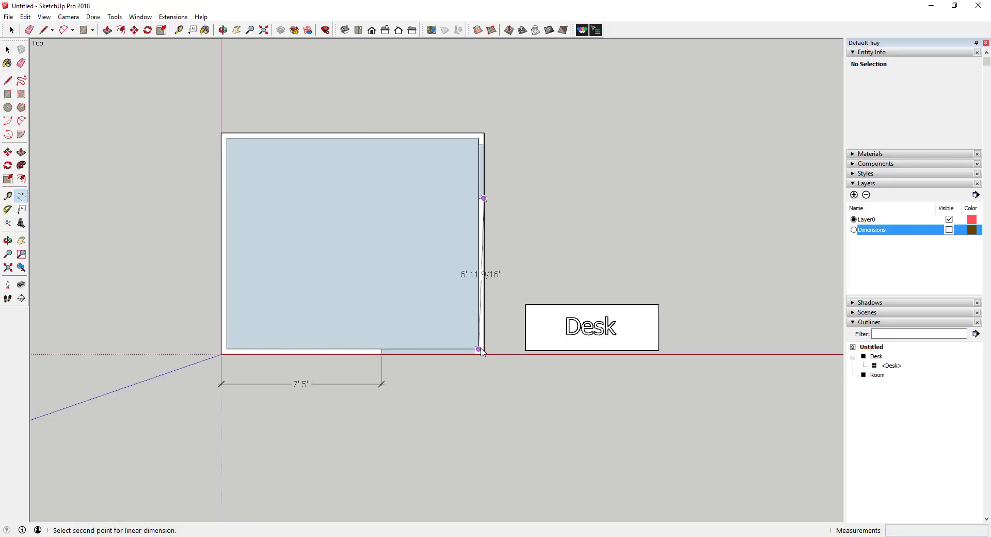
key("space")
left_click(22, 196)
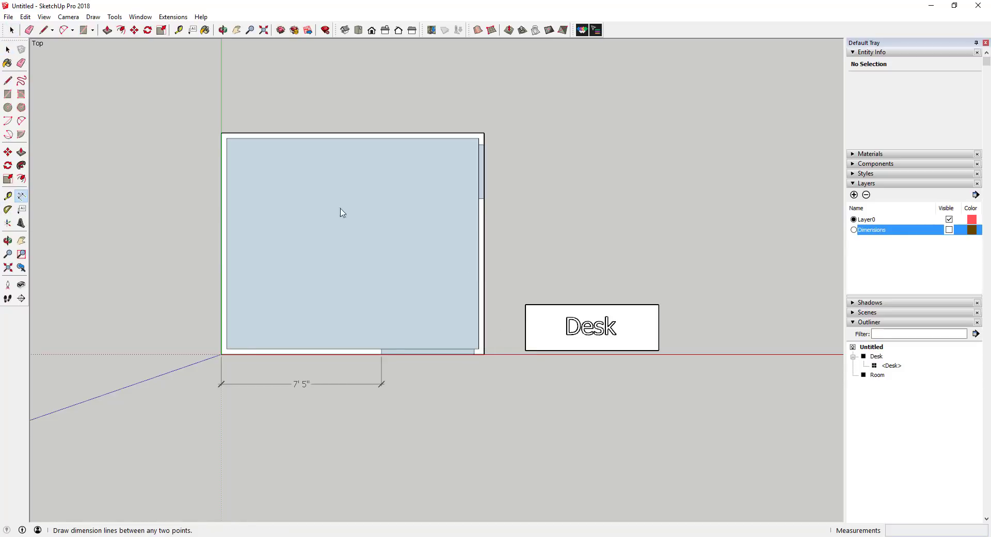
scroll(480, 201, "up", 2)
left_click(468, 193)
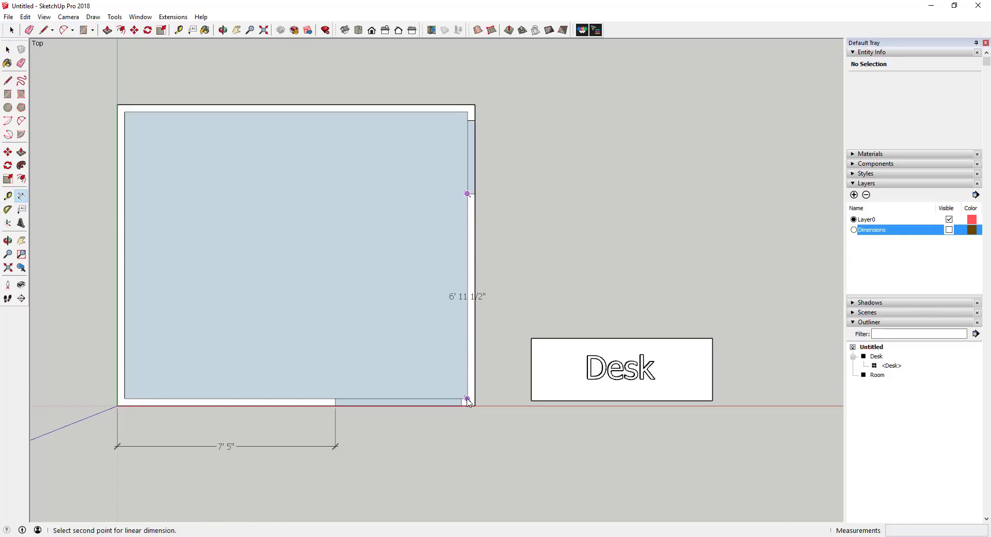
left_click(468, 399)
left_click(494, 399)
scroll(522, 255, "down", 1)
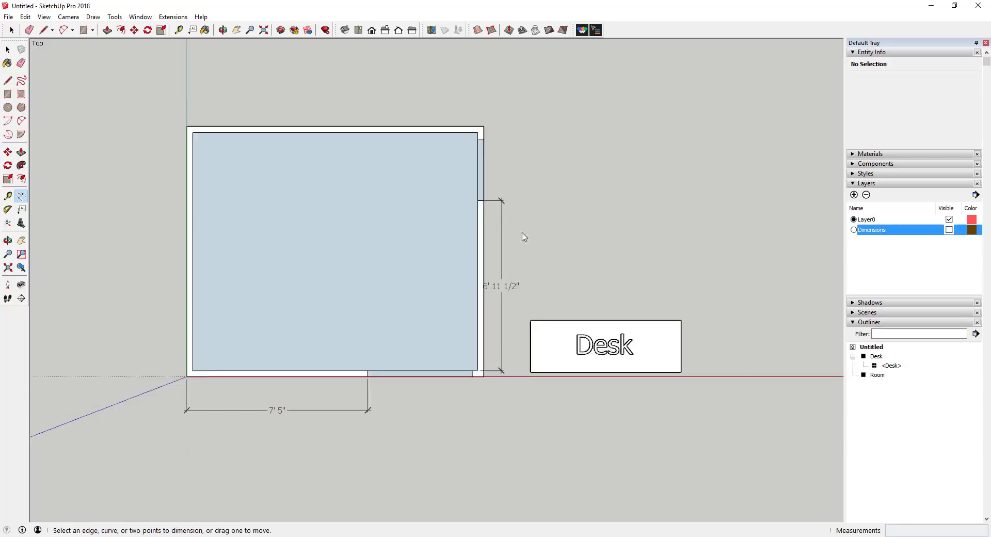
middle_click_drag(524, 235, 578, 218, "shift")
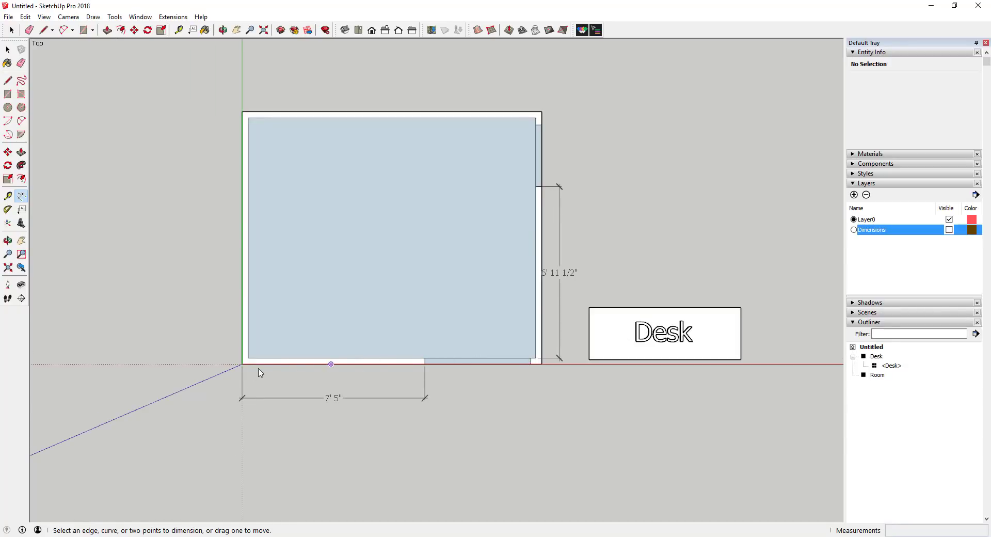
Erase the dimension below the room that starts at its outer corner.
key("space")
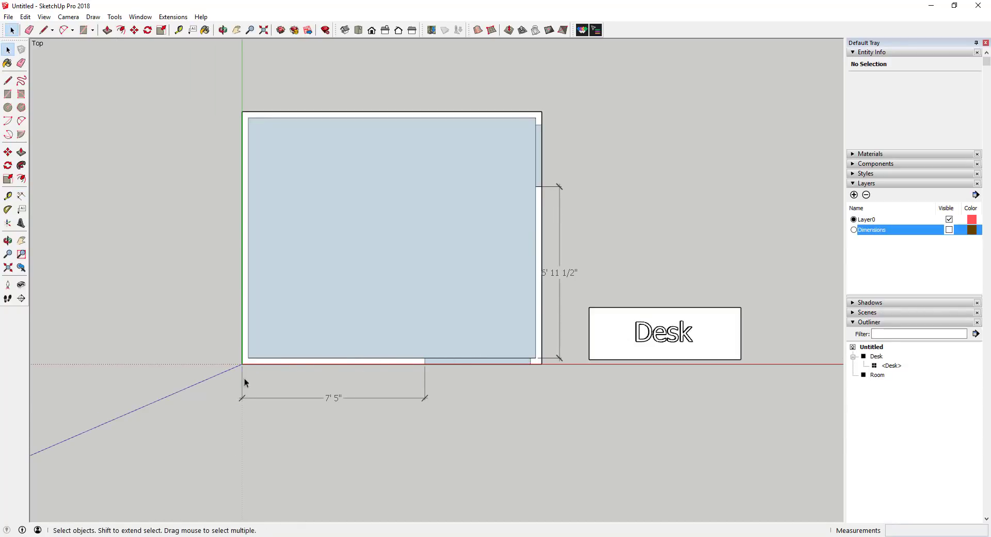
key("e")
left_click(333, 399)
key("space")
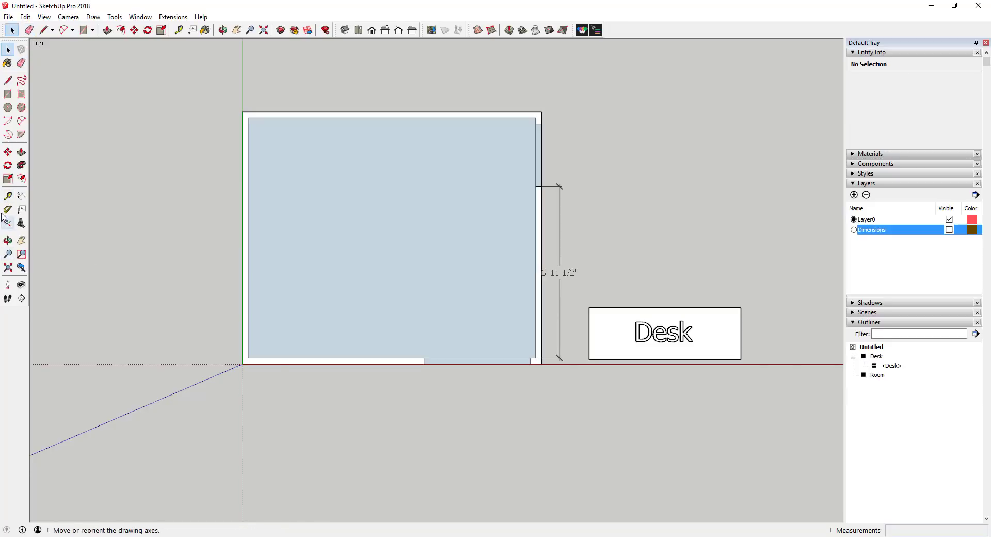
Dimension the lower wall from its opening to the room's inner lower-left corner, placing it below the room.
left_click(21, 195)
left_click(425, 358)
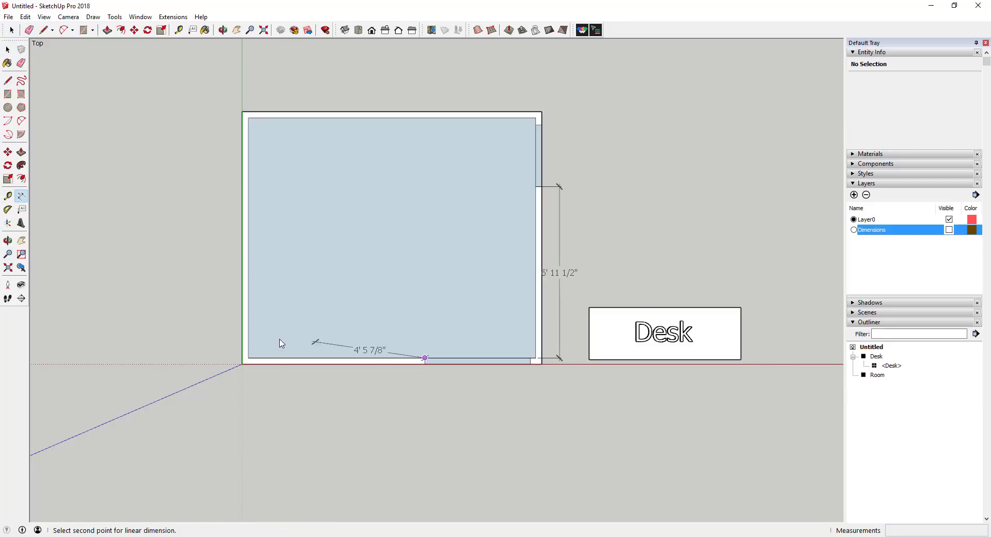
left_click(248, 358)
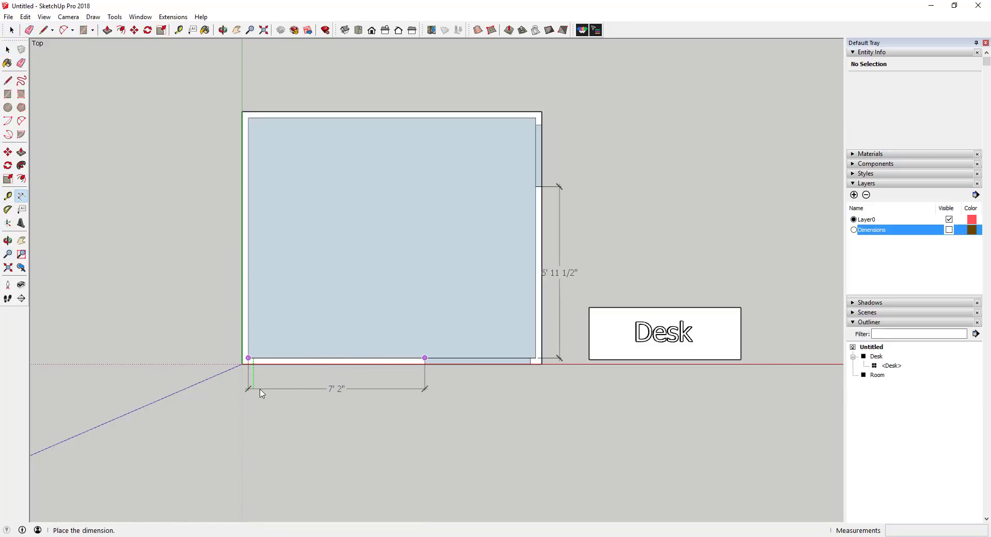
left_click(262, 394)
key("space")
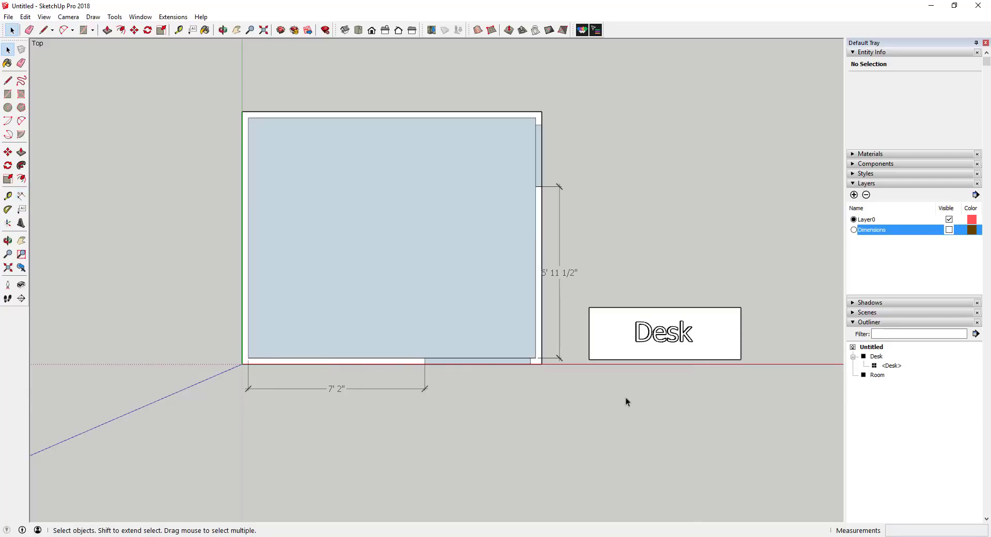
Select both room wall dimensions and assign them to the Dimensions layer.
scroll(613, 389, "down", 1)
scroll(749, 386, "up", 1)
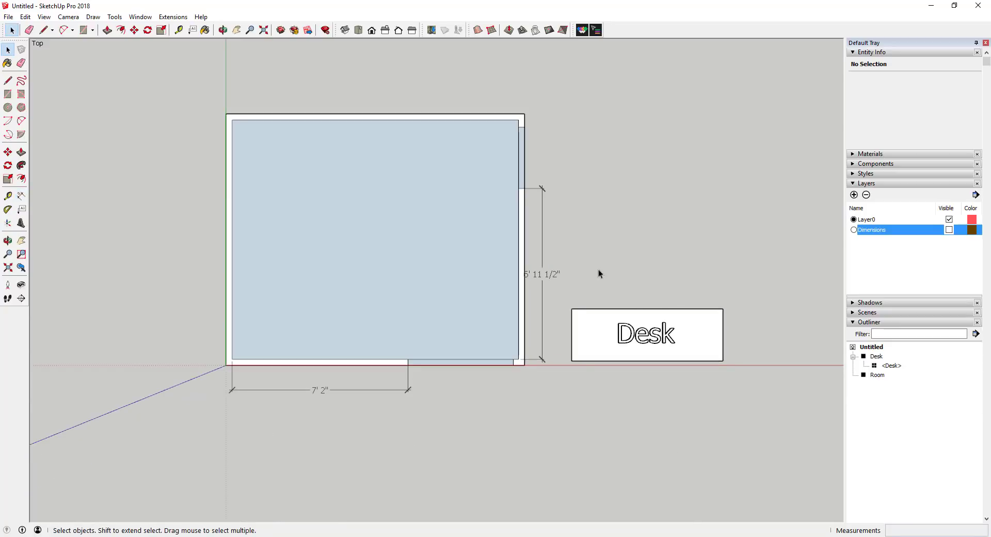
scroll(650, 310, "down", 1)
scroll(715, 326, "up", 3)
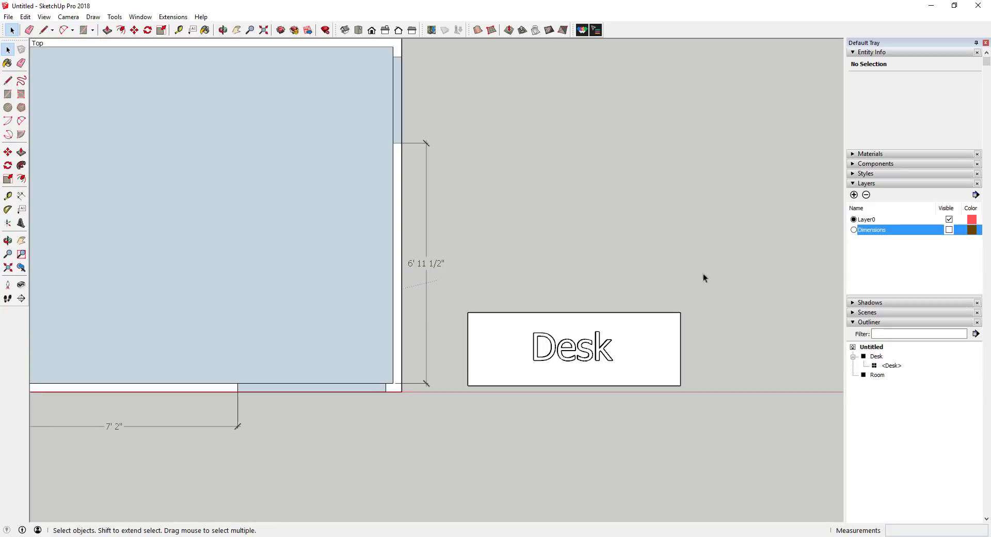
scroll(625, 267, "down", 2)
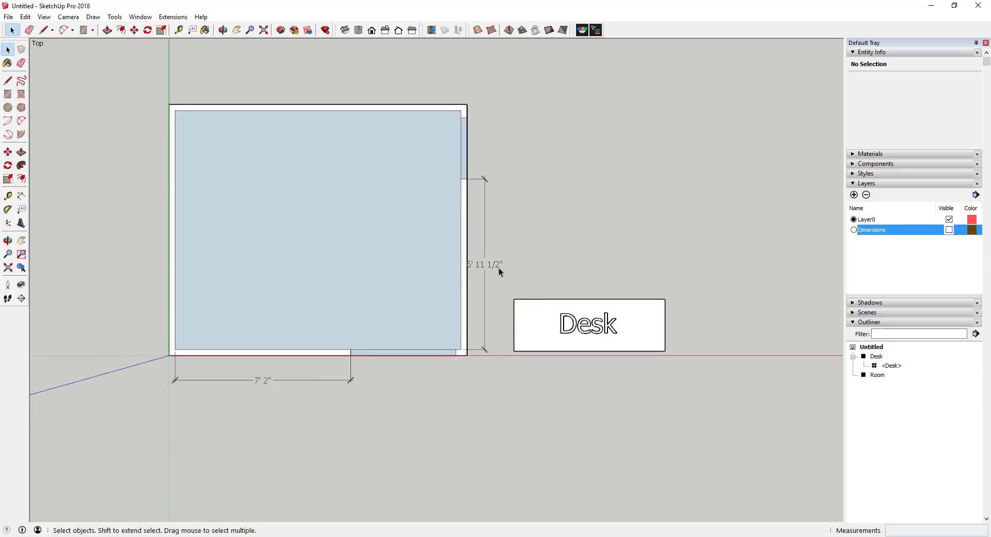
left_click(259, 380, "shift")
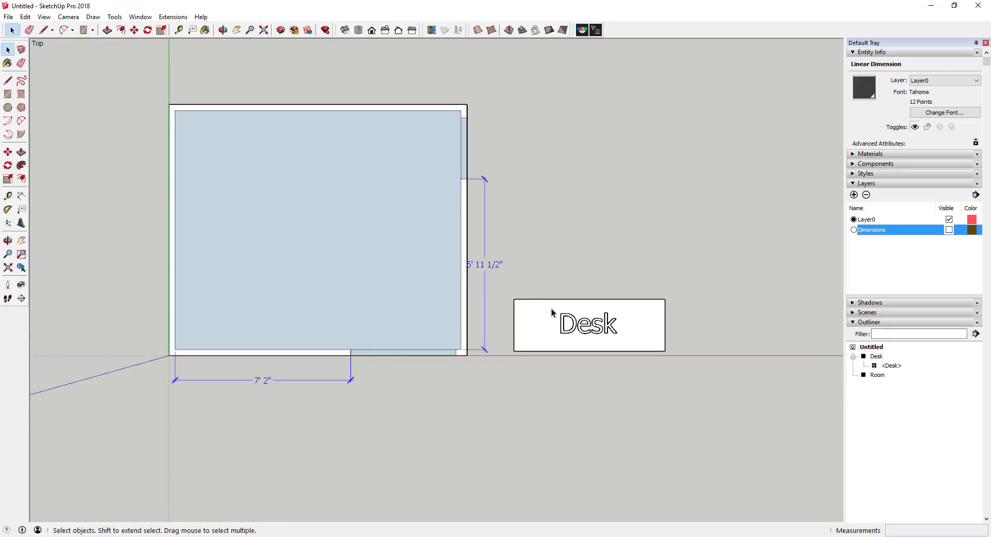
left_click(938, 81)
left_click(924, 97)
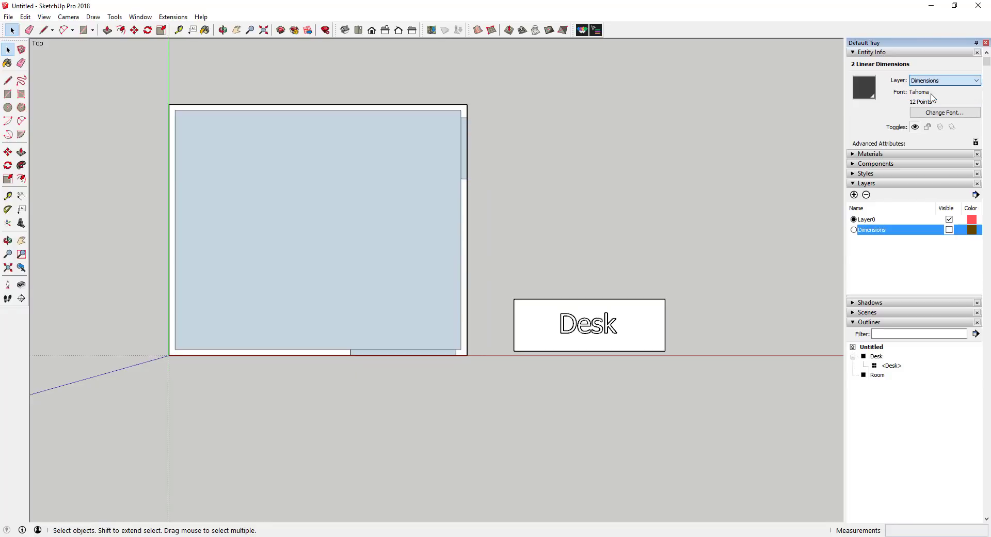
Show the Dimensions layer to check the room and desk dimensions, and hide it again.
scroll(611, 232, "down", 2)
left_click(949, 230)
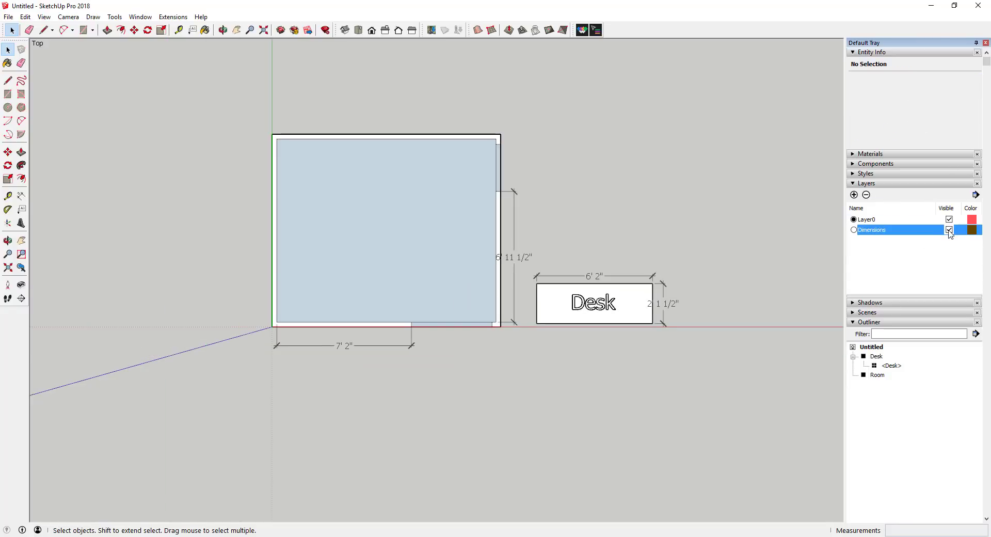
left_click(949, 229)
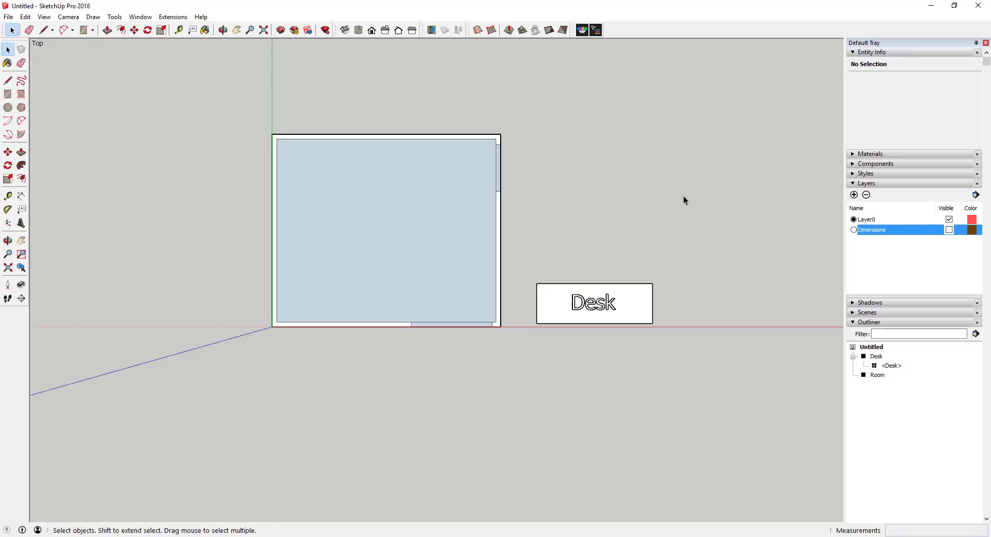
Draw an 82 by 36 inch rectangle for the sofa just above the desk, outside the room.
scroll(722, 214, "up", 3)
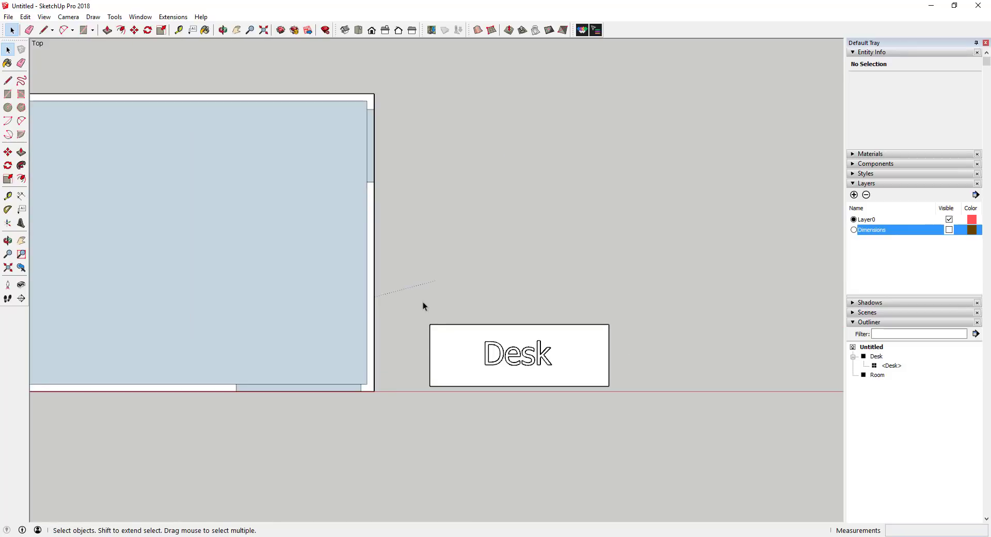
key("r")
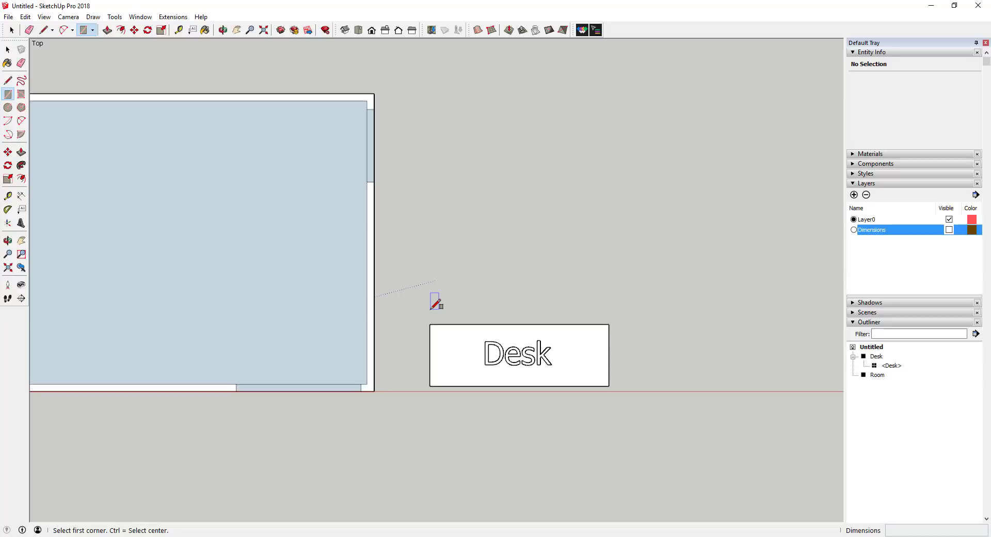
key("space")
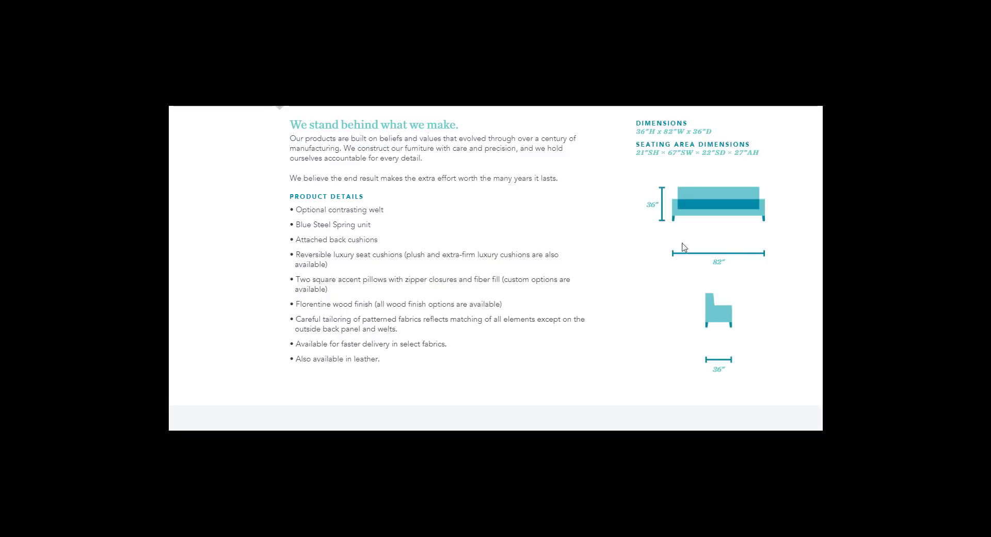
scroll(555, 230, "up", 1)
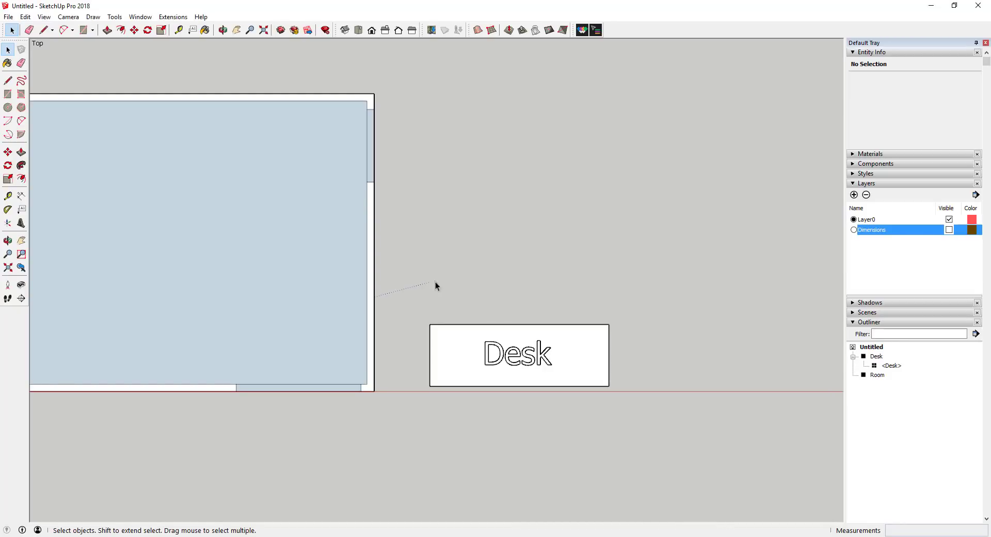
key("r")
left_click(432, 312)
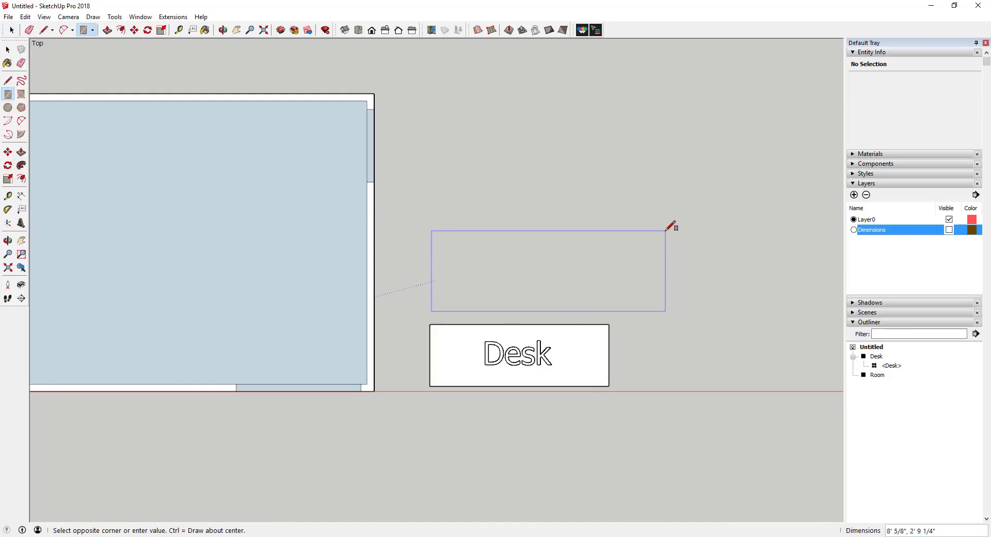
type("82,36")
key("Return")
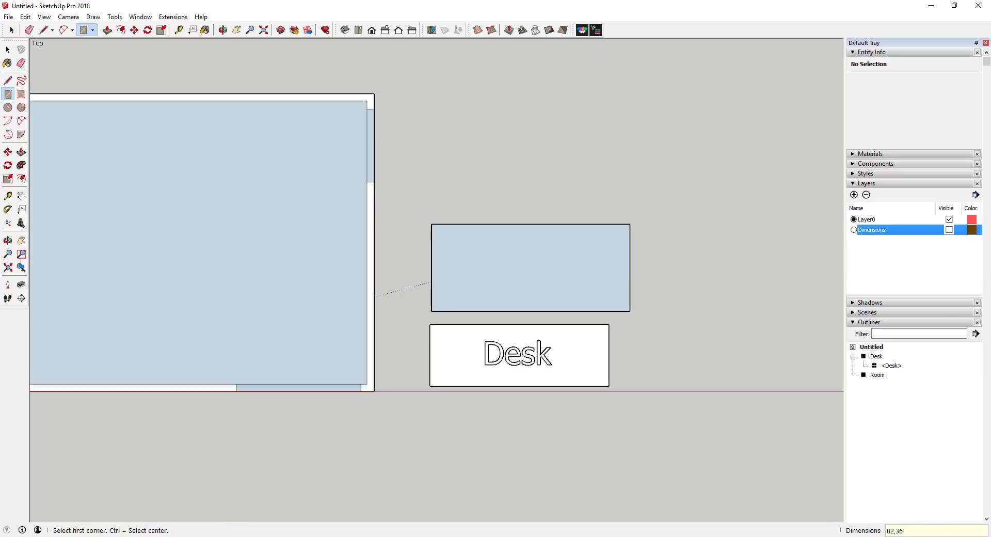
key("space")
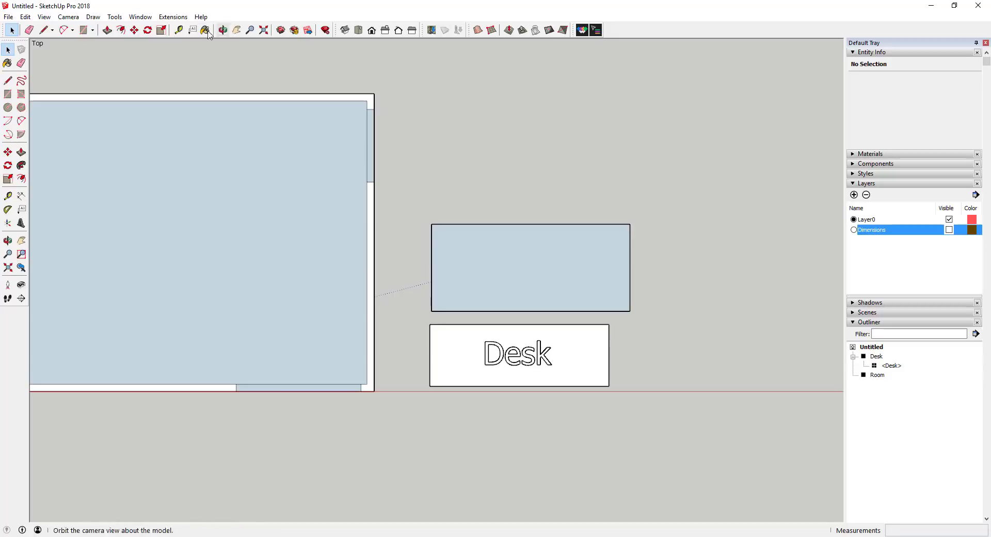
Measure the sofa rectangle's left edge with the Tape Measure.
left_click(178, 30)
left_click(431, 224)
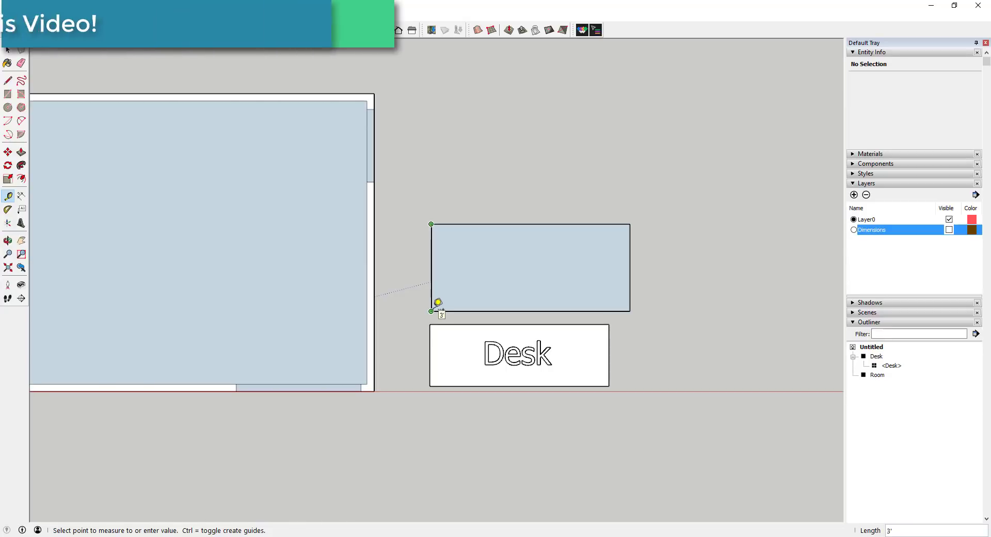
key("space")
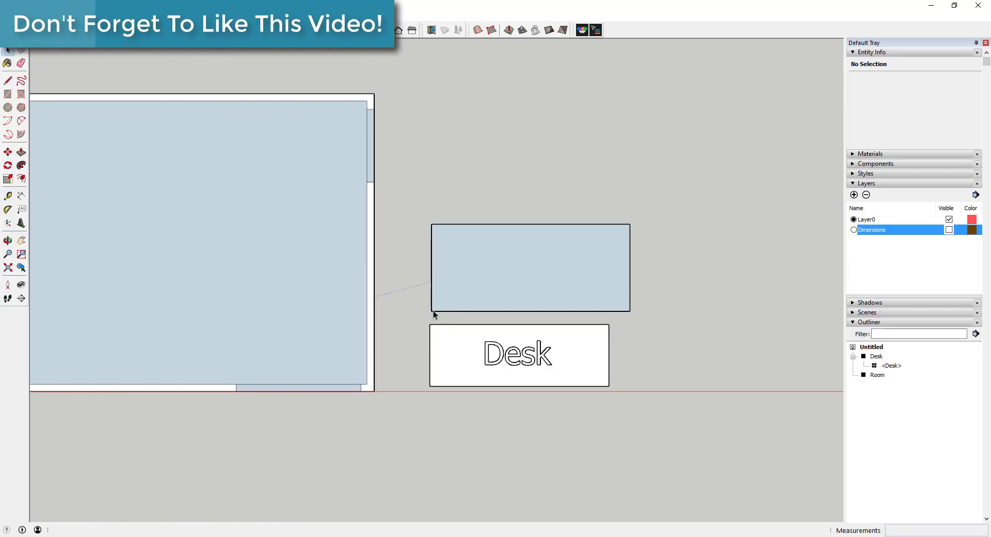
Reverse the sofa rectangle's face and place the 3D text "Sofa" in its middle.
right_click(525, 273)
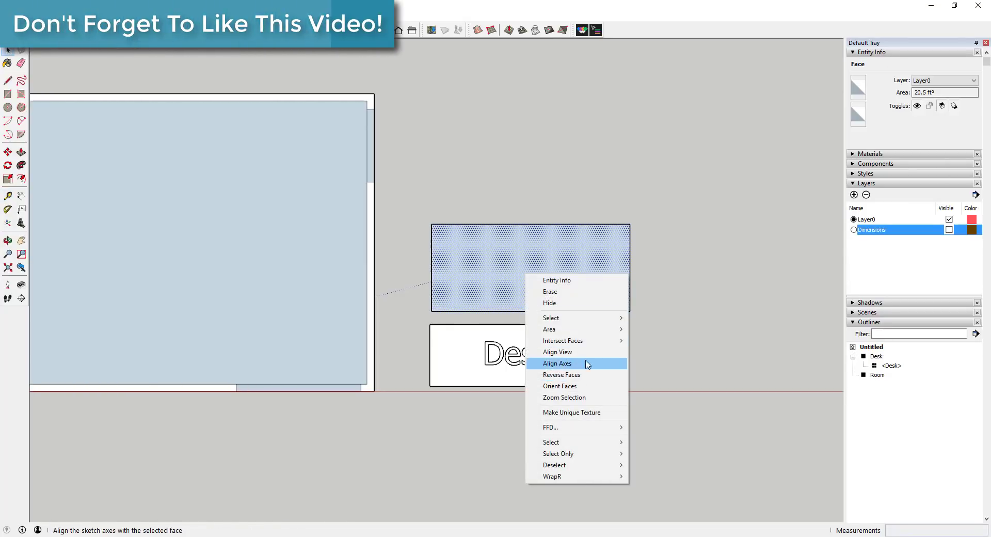
left_click(580, 381)
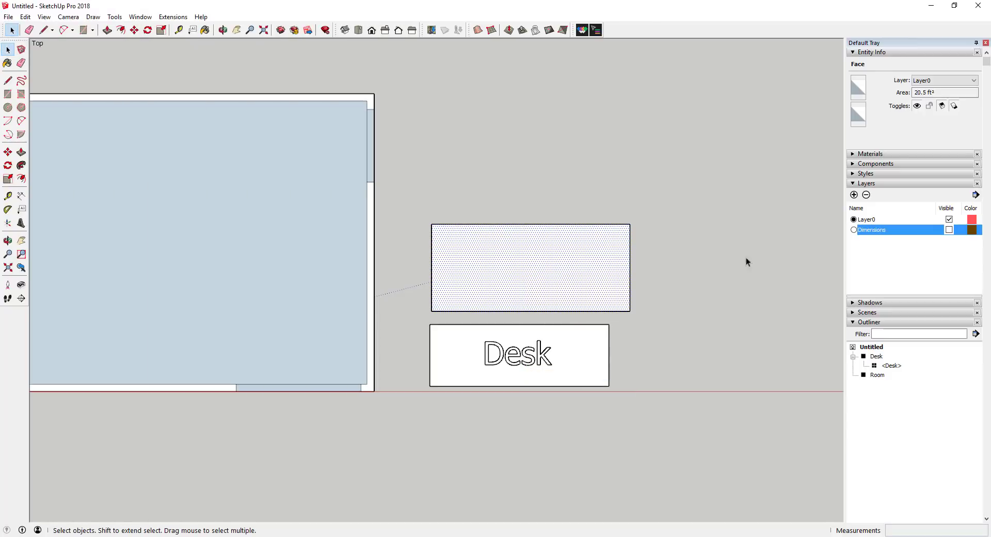
left_click(22, 223)
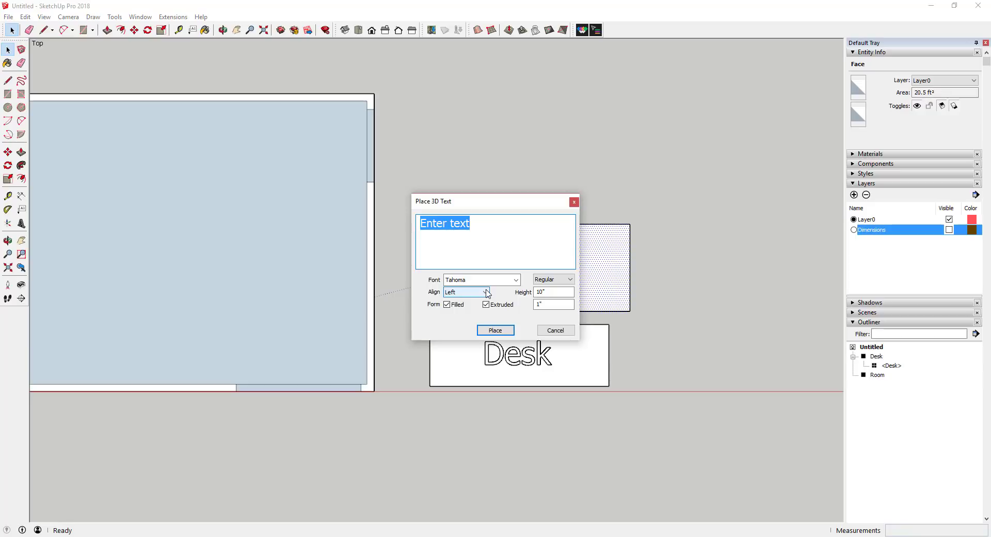
type("Sofa")
left_click(495, 330)
left_click(498, 282)
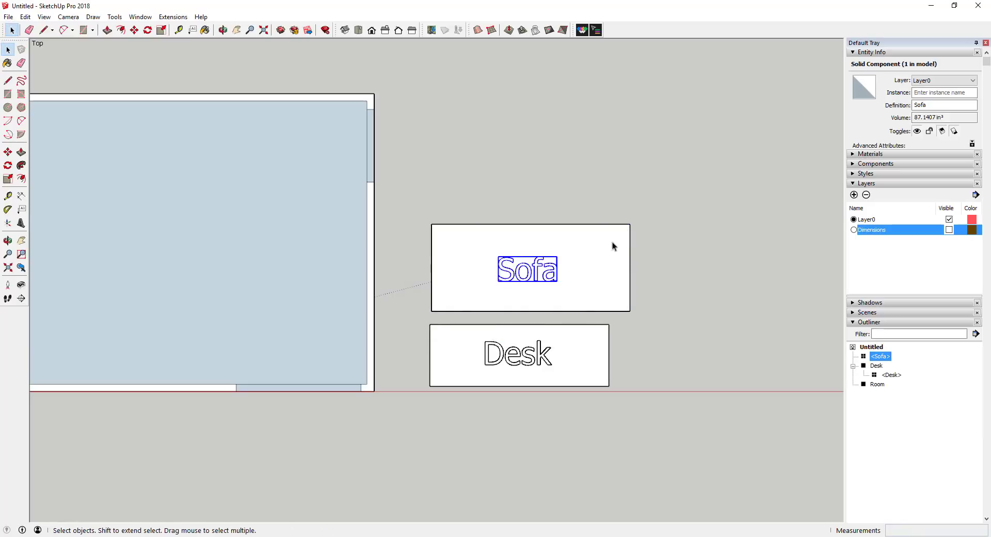
Dimension the sofa's width above its upper edge and its depth outside its right edge.
left_click(21, 195)
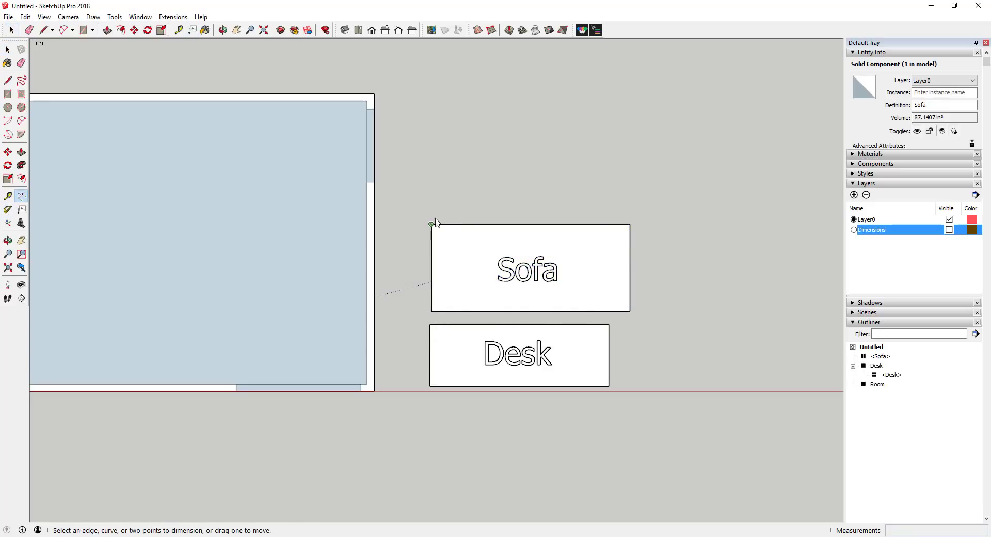
left_click(431, 224)
left_click(630, 224)
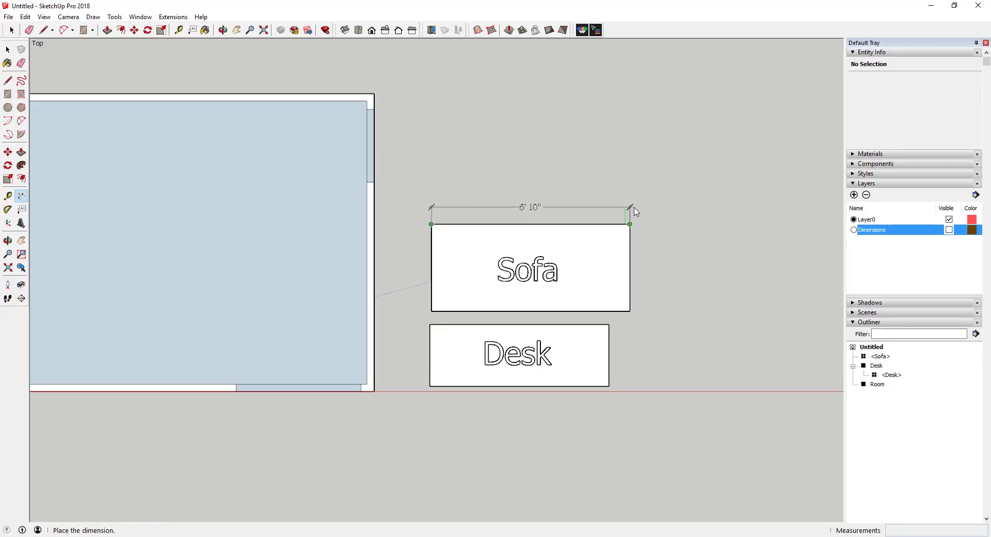
left_click(636, 212)
left_click(630, 224)
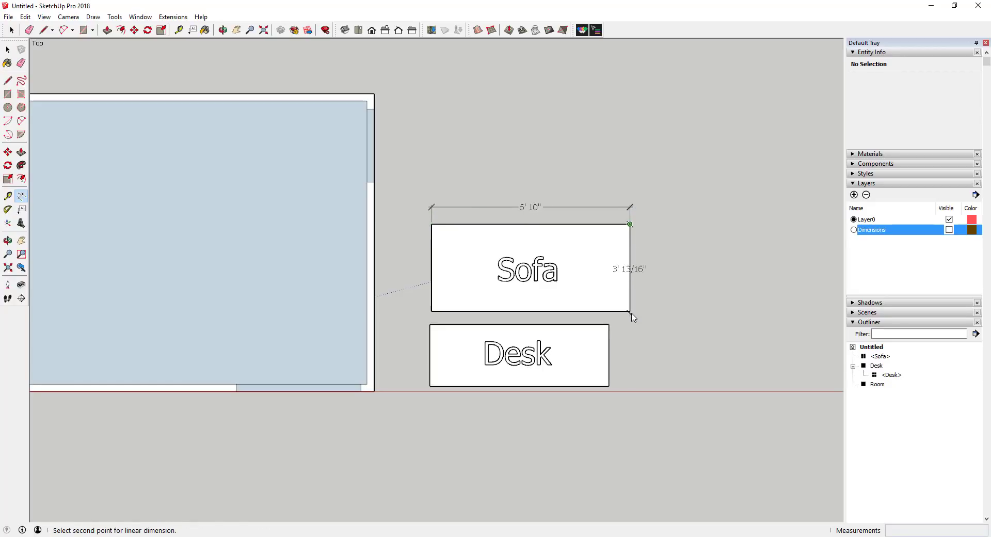
left_click(630, 312)
left_click(661, 274)
key("space")
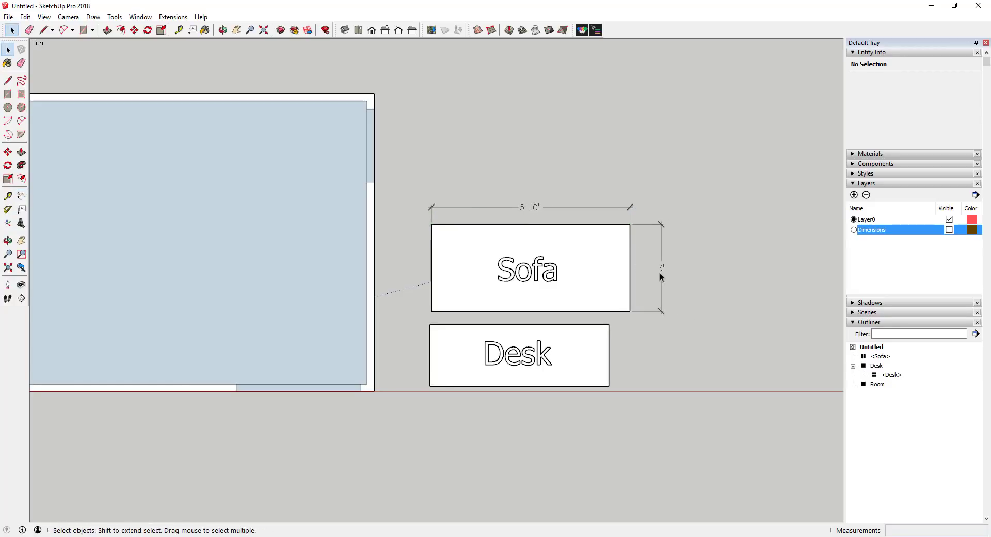
Assign both sofa dimensions to the Dimensions layer and make that layer visible.
left_click(661, 271)
left_click(529, 206, "shift")
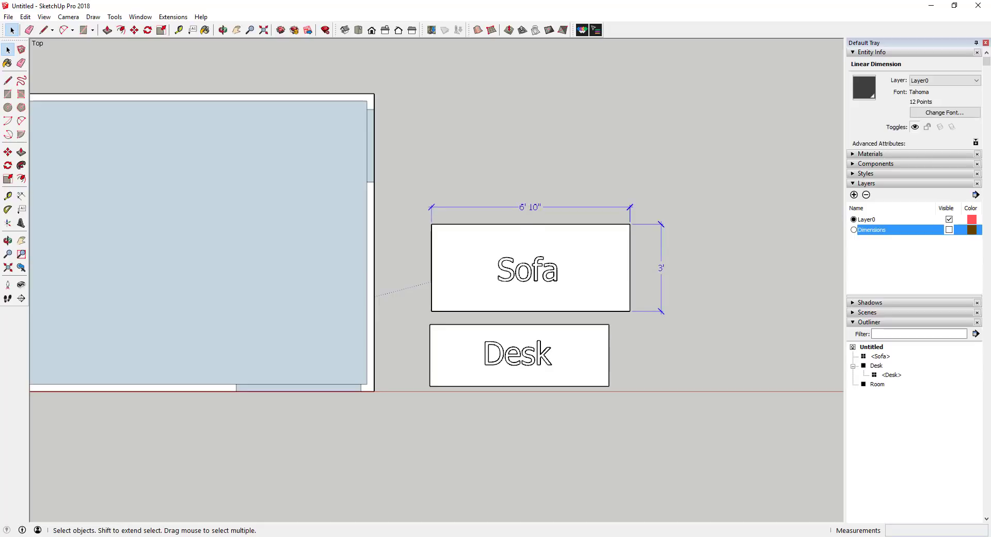
left_click(930, 82)
left_click(930, 100)
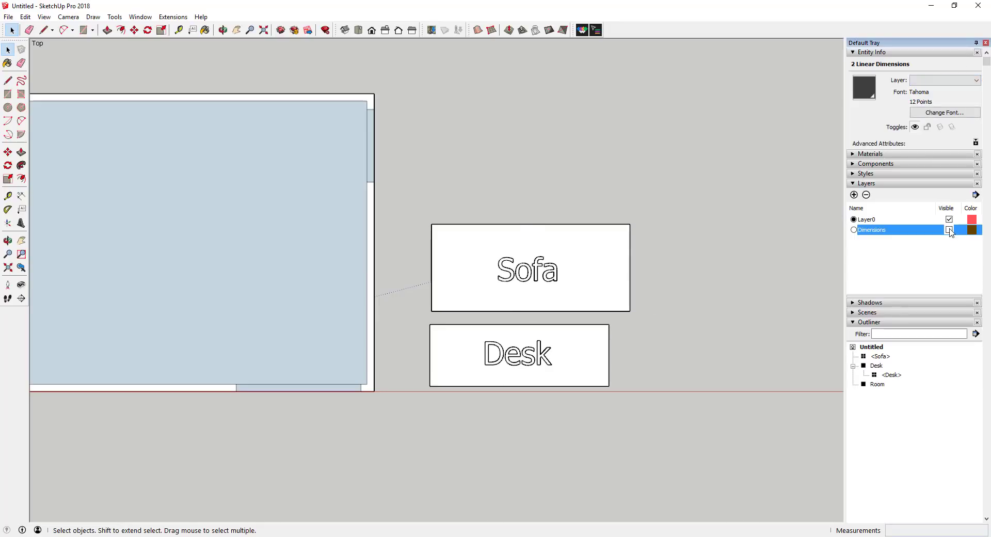
left_click(949, 229)
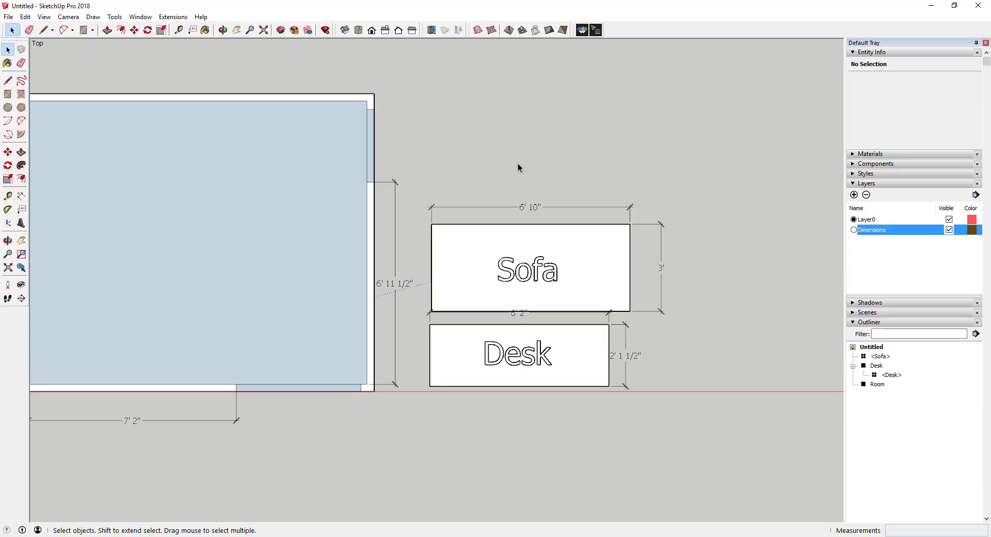
Group the sofa rectangle with its text and dimensions, and rename the group Sofa.
left_click_drag(409, 177, 699, 317)
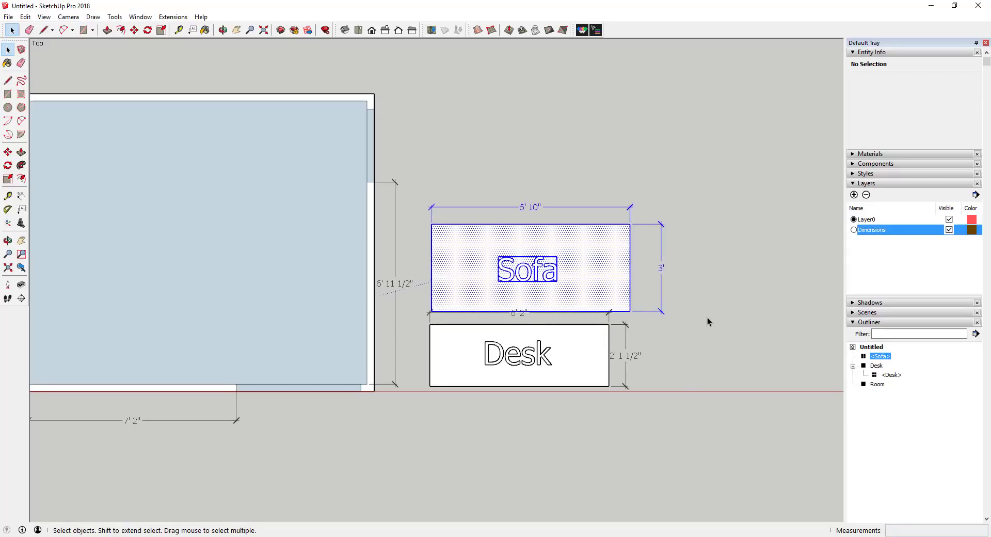
right_click(599, 273)
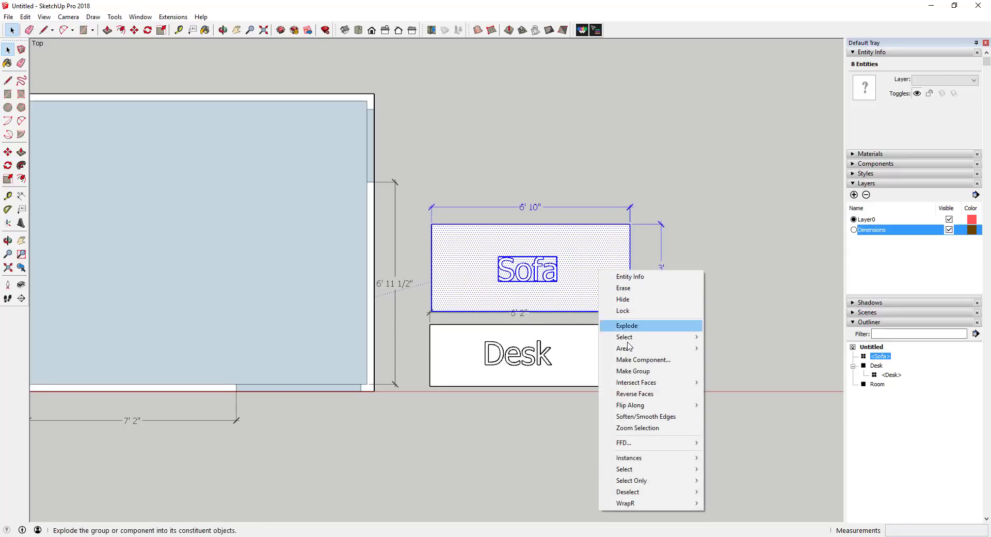
left_click(635, 372)
right_click(879, 376)
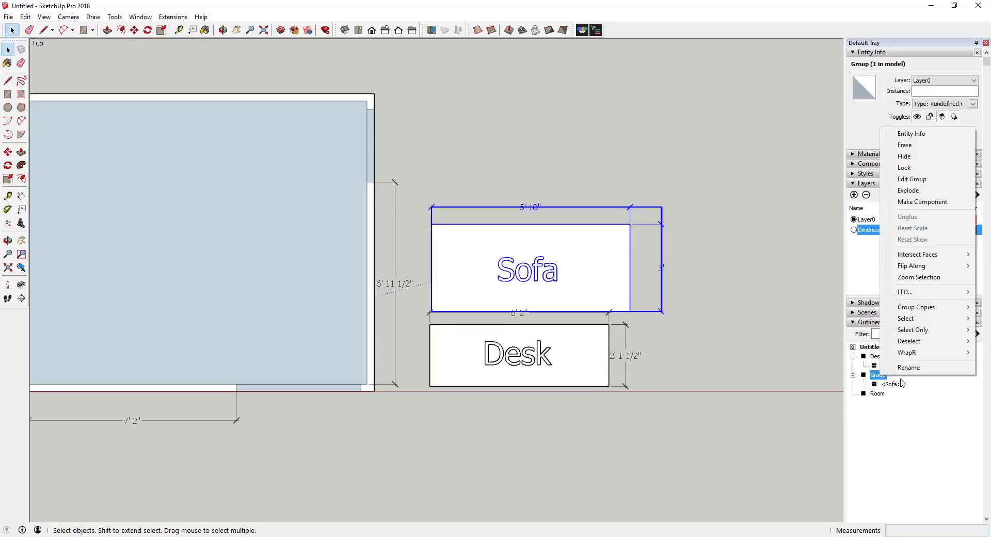
left_click(902, 367)
type("Sofa")
key("Return")
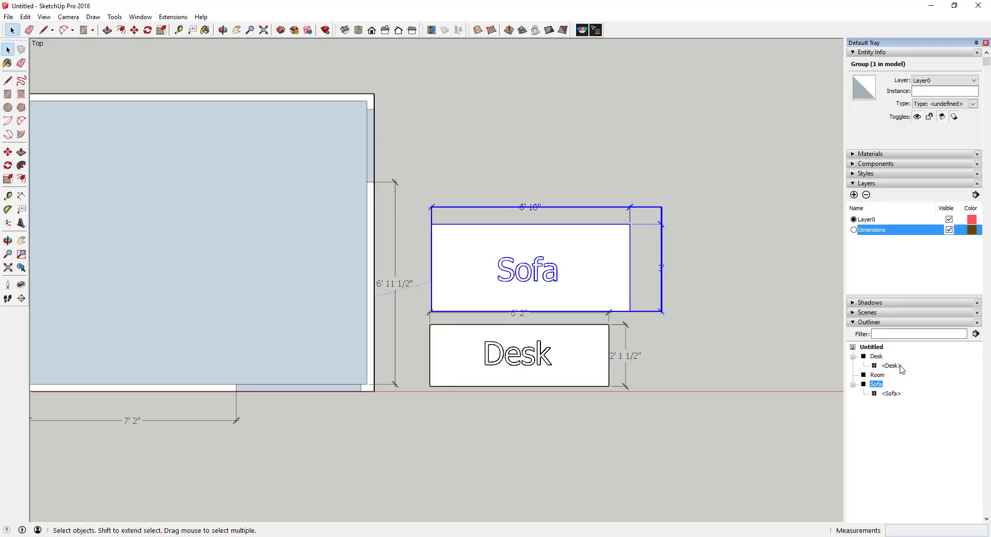
Open the Room group for editing and draw a 28-inch line up the left wall's inner edge from the inner lower-left corner.
scroll(550, 383, "down", 2)
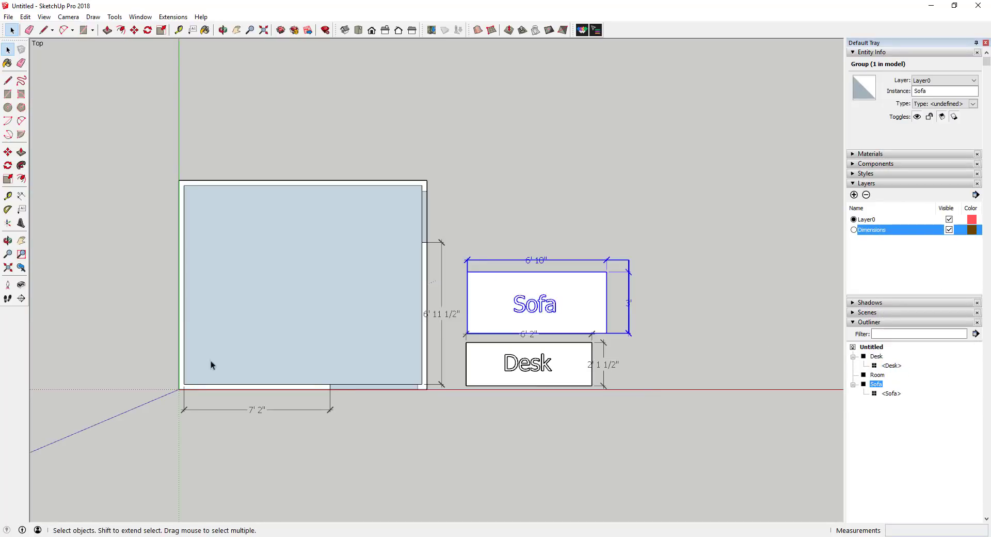
scroll(193, 368, "up", 2)
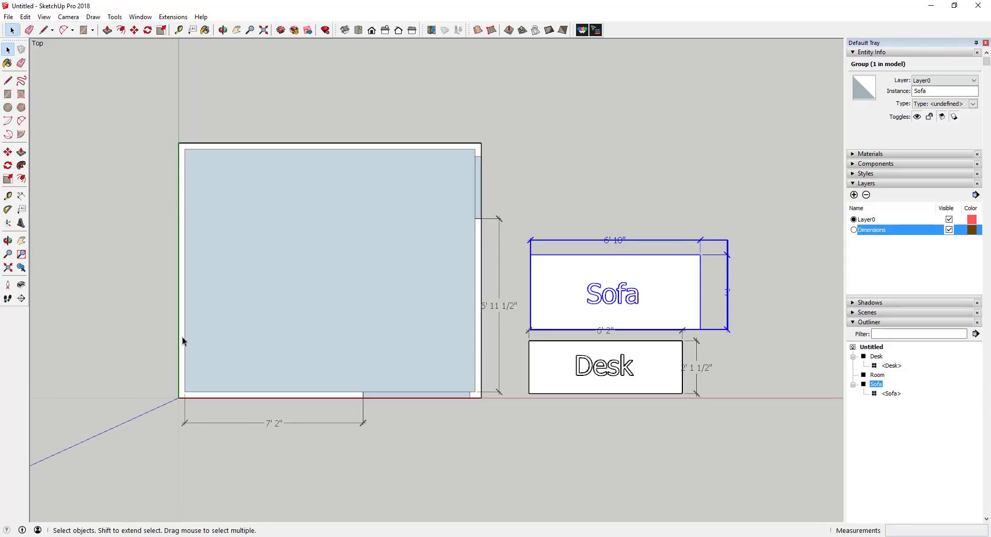
left_click(182, 337)
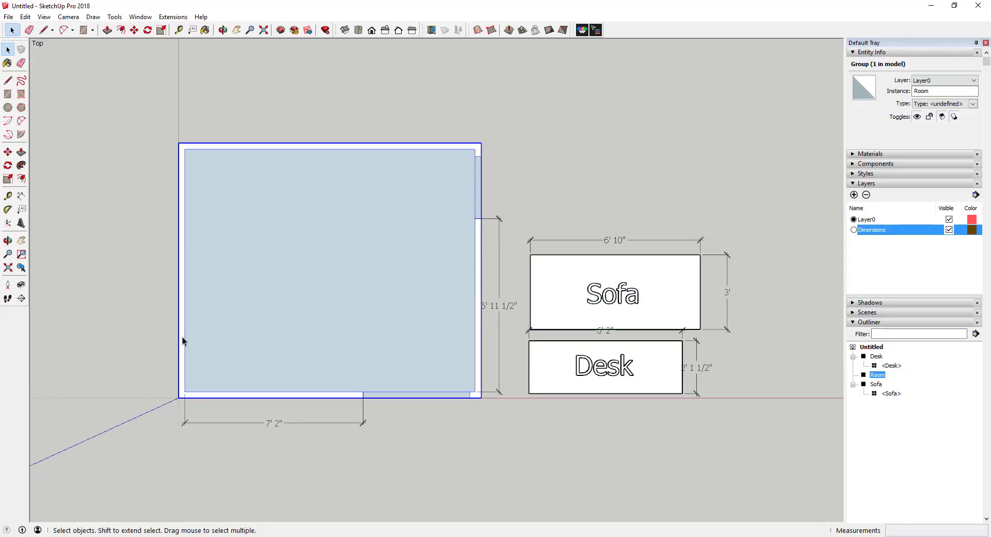
double_click(183, 340)
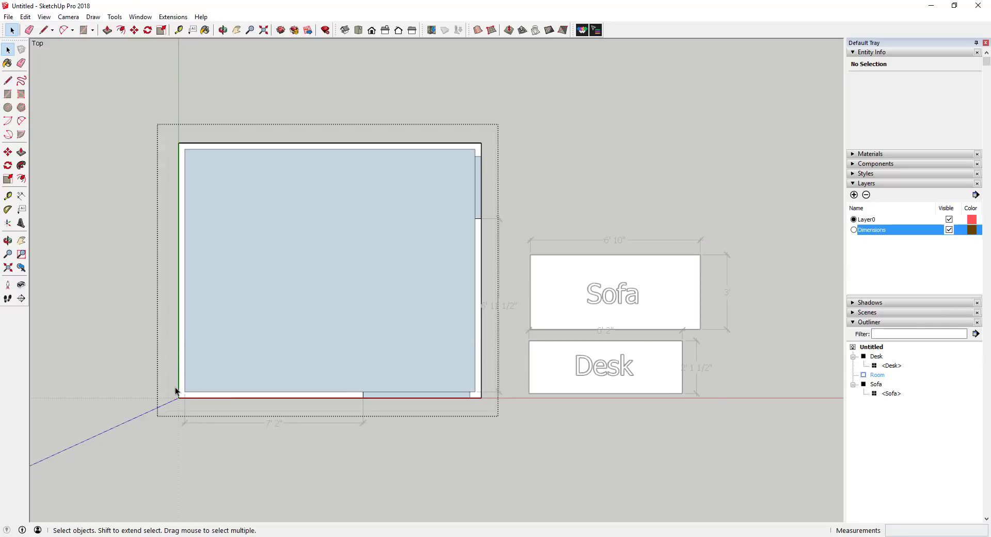
key("l")
key("space")
left_click(182, 373)
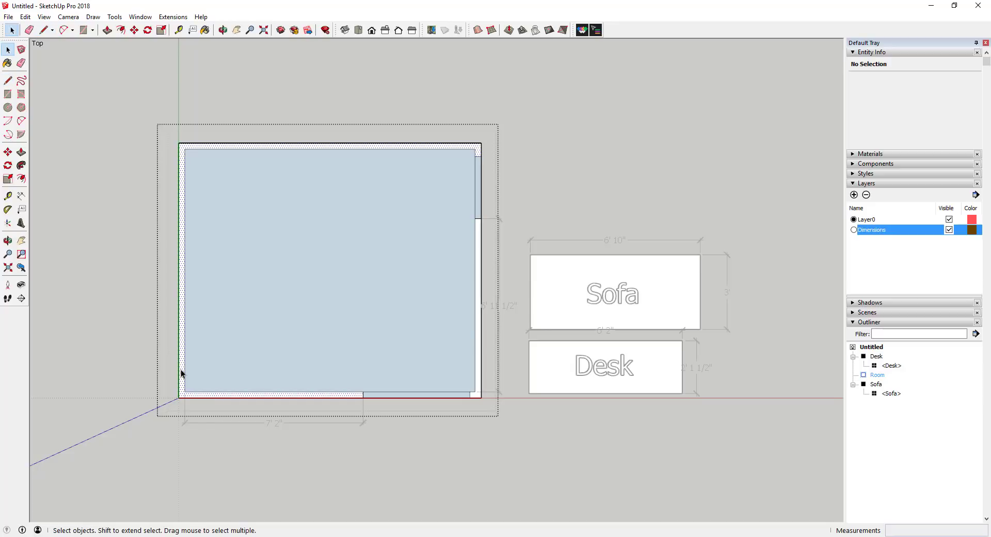
key("l")
left_click(185, 391)
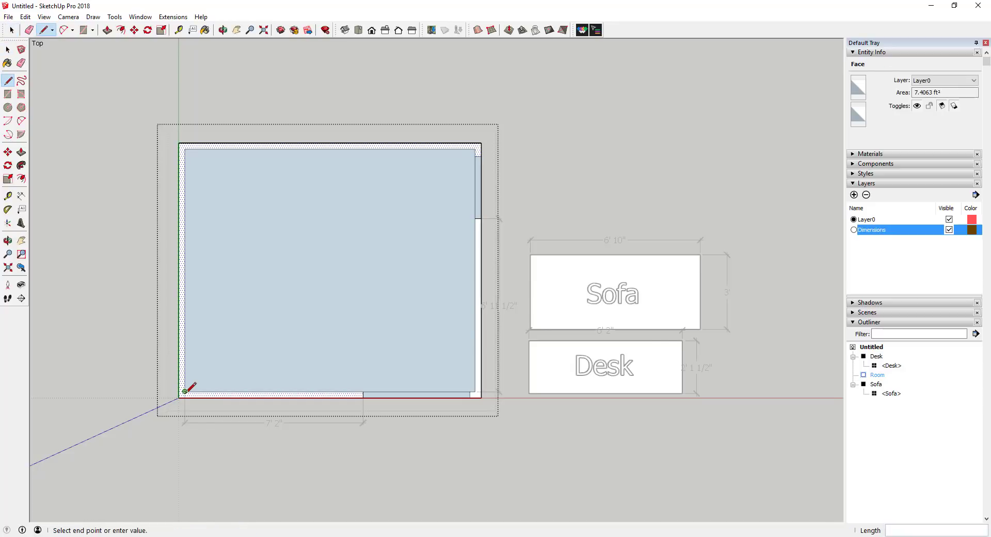
left_click(185, 315)
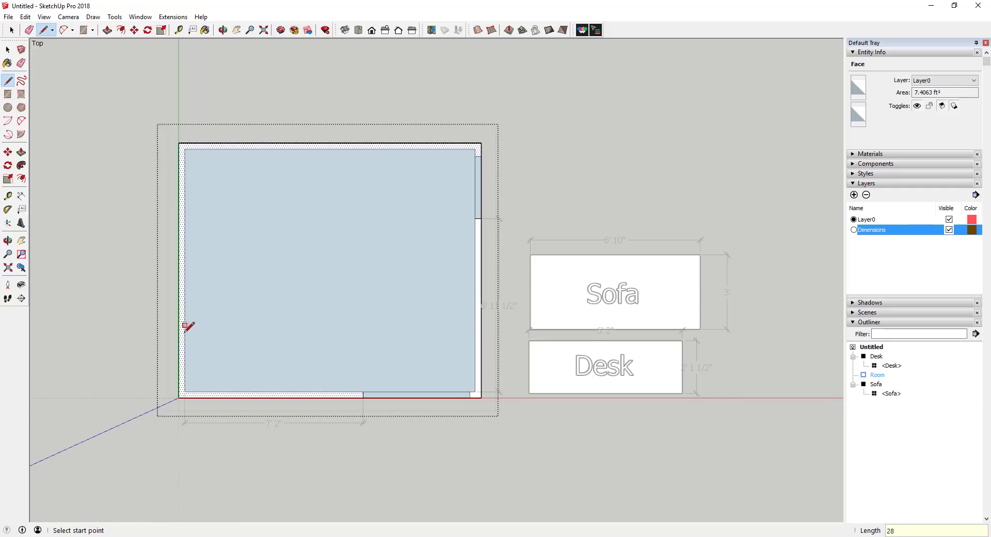
Draw a 3-inch horizontal line into the room from the upper end of the 28-inch line on the left wall.
left_click(184, 334)
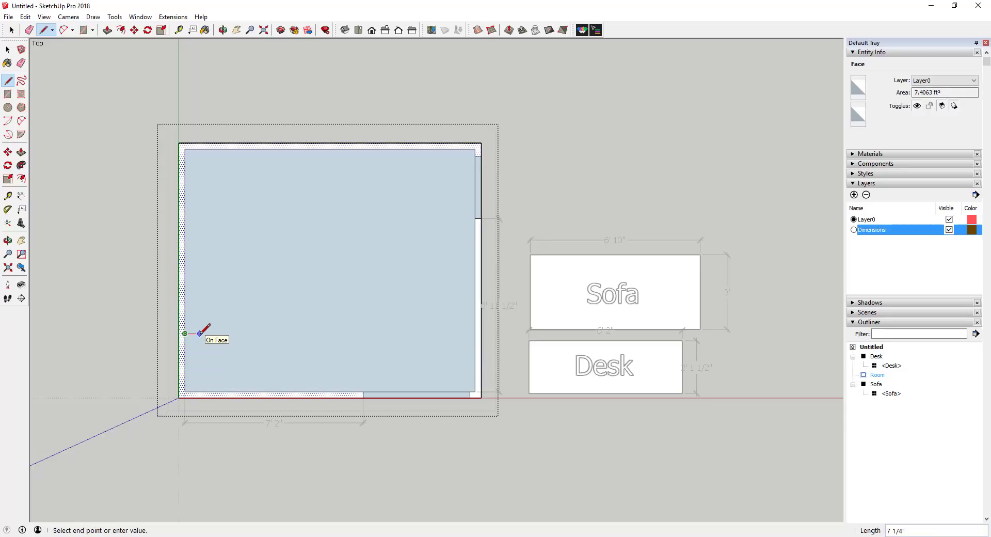
type("3")
key("Return")
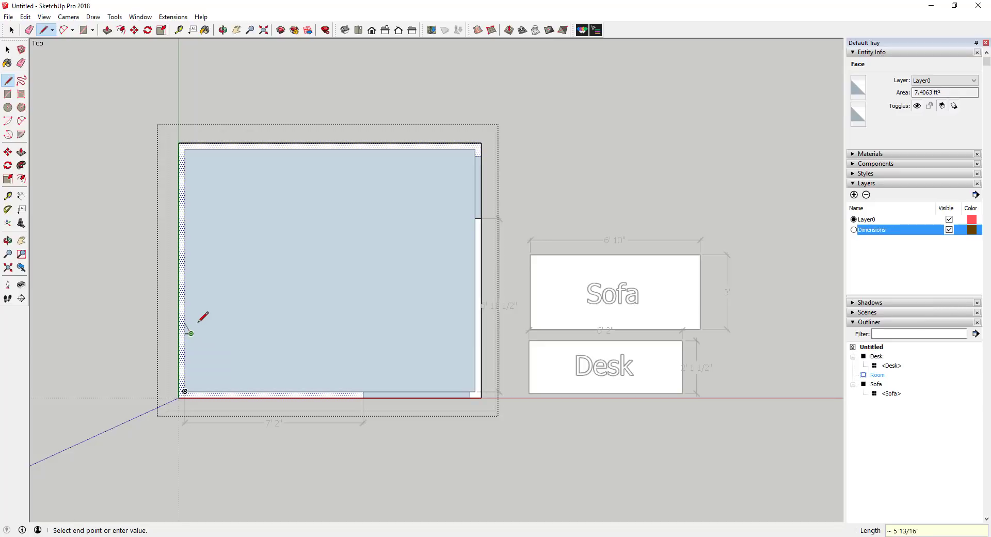
key("space")
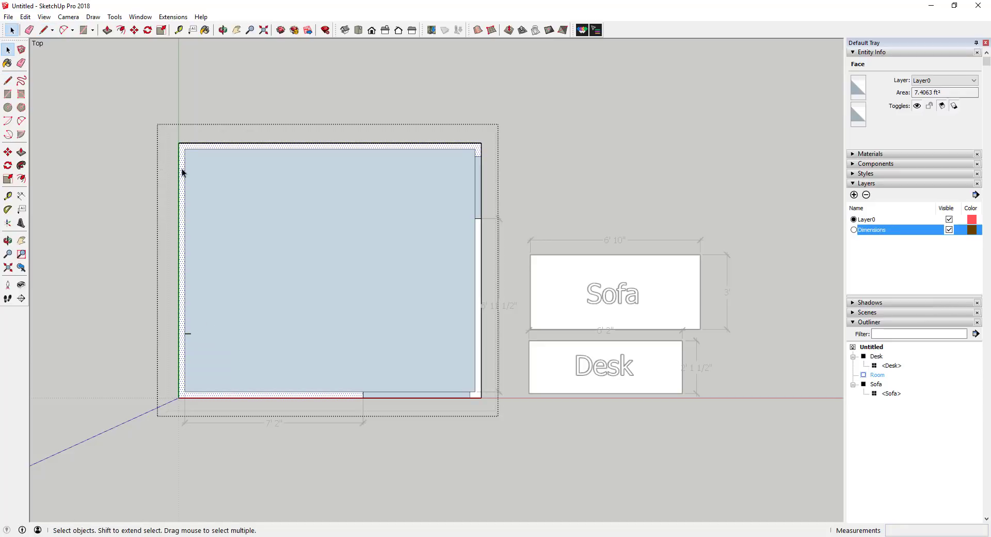
key("l")
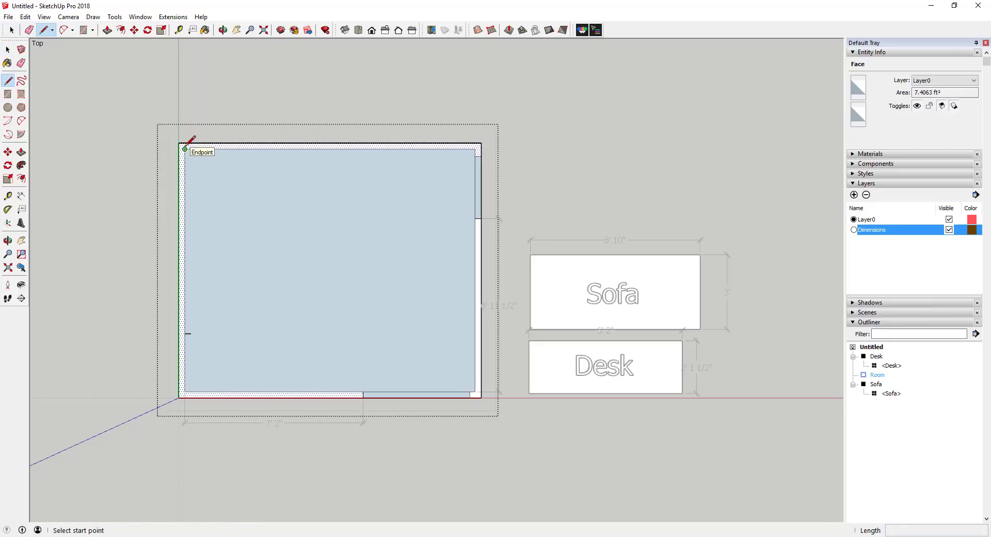
key("space")
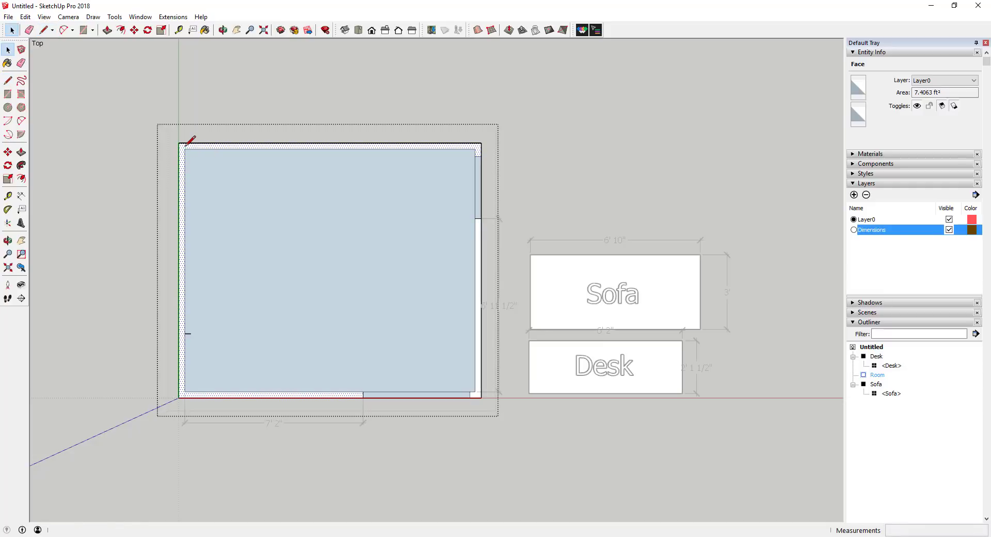
left_click(180, 30)
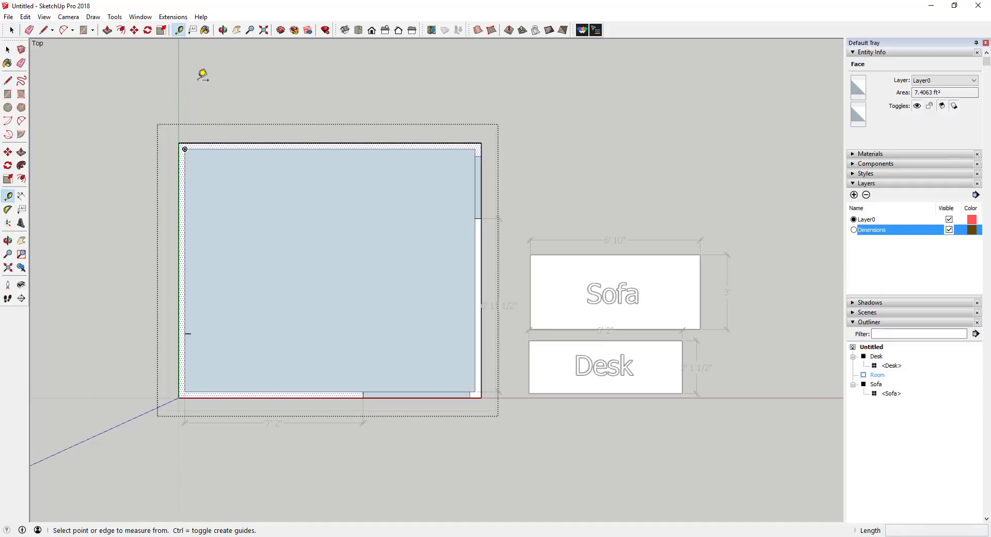
left_click(225, 149)
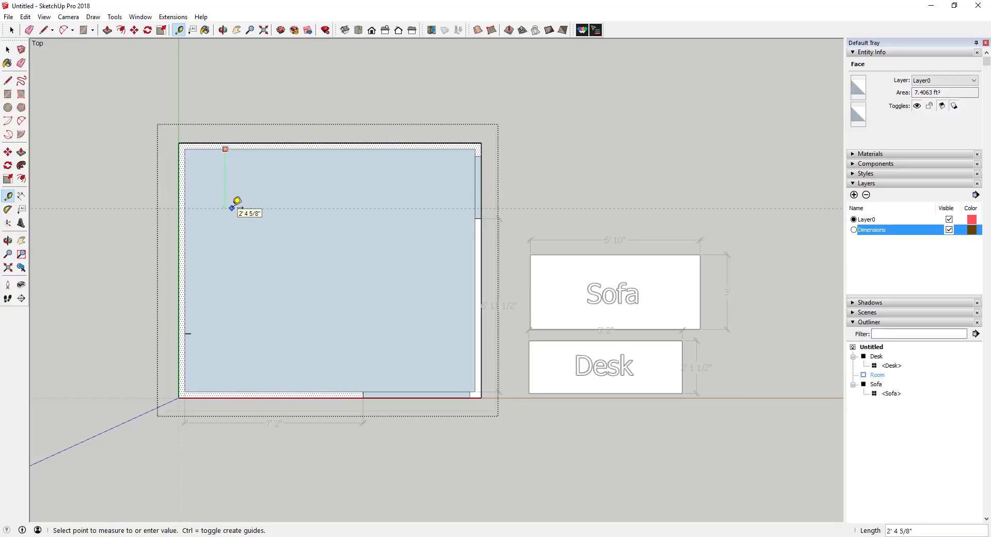
key("space")
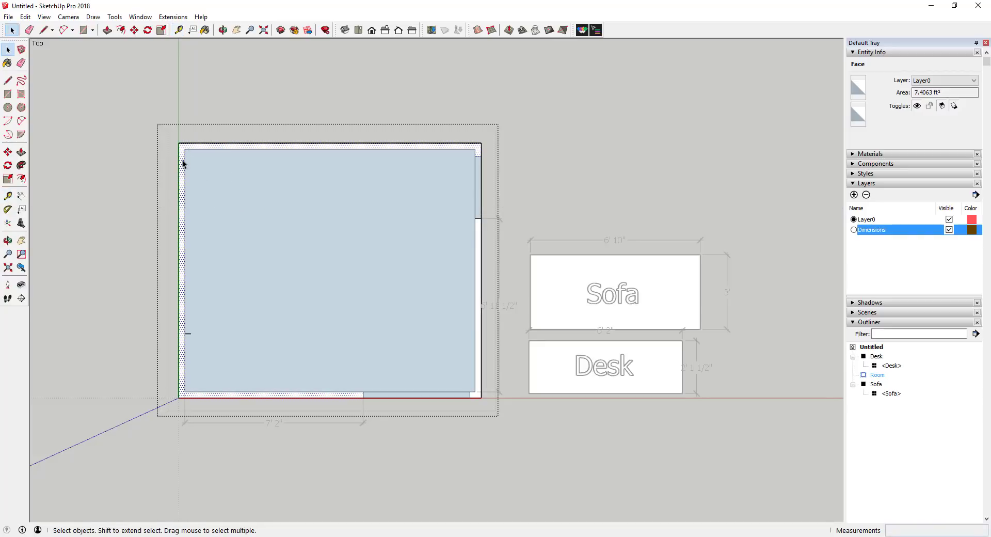
Place a guide line 25 inches below the upper wall's inner edge.
left_click(180, 30)
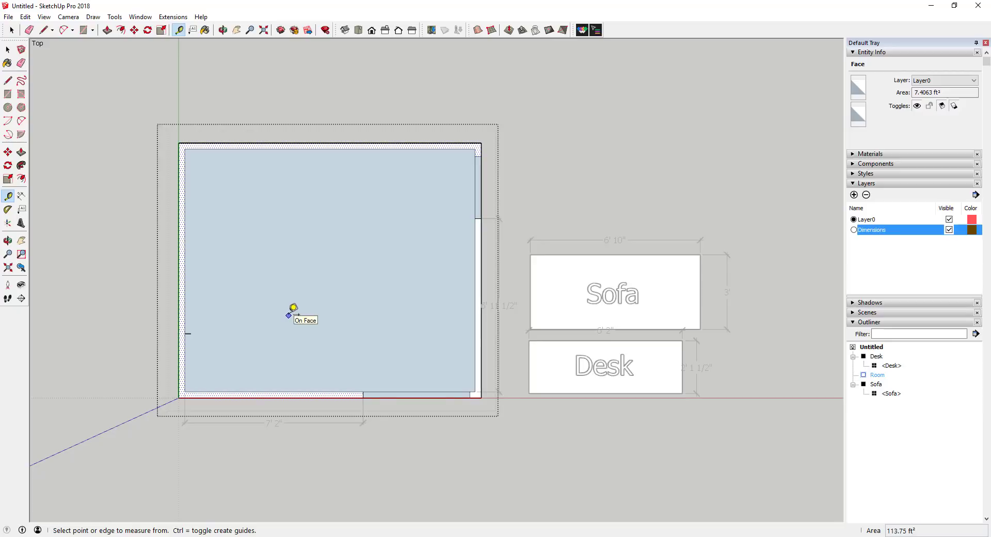
left_click(206, 149)
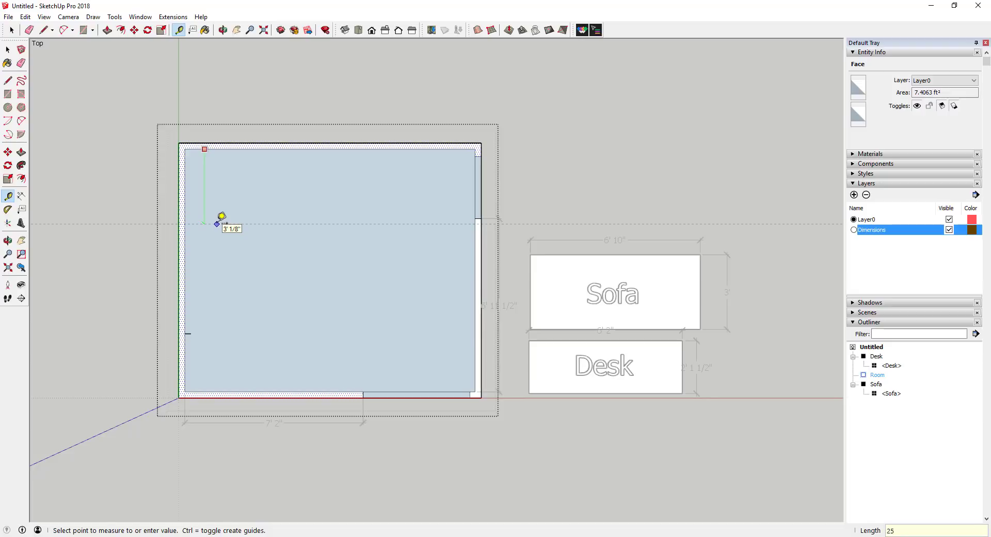
key("Return")
key("space")
Complete the narrow rectangle along the left wall, running lines from the 3-inch line up to the guide and back to the wall.
key("l")
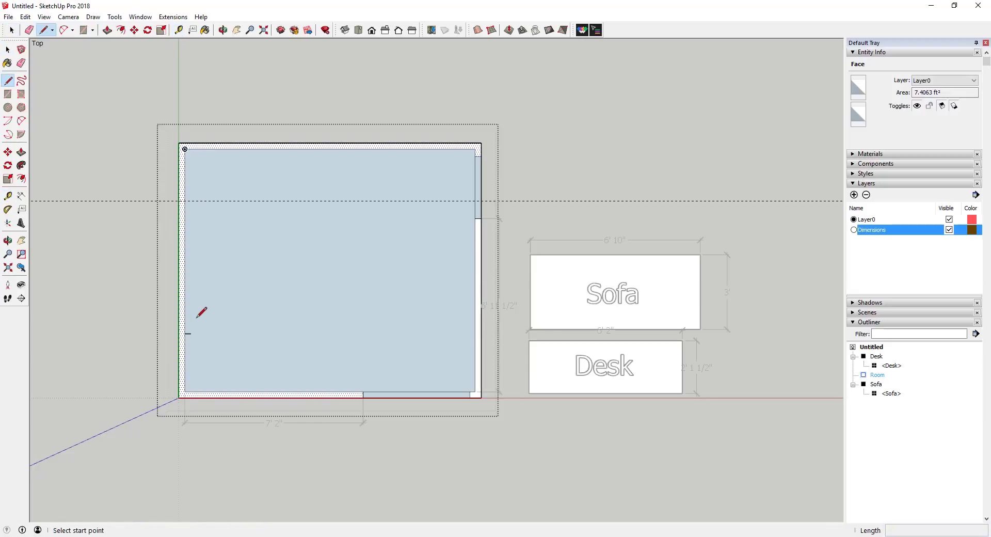
left_click(191, 333)
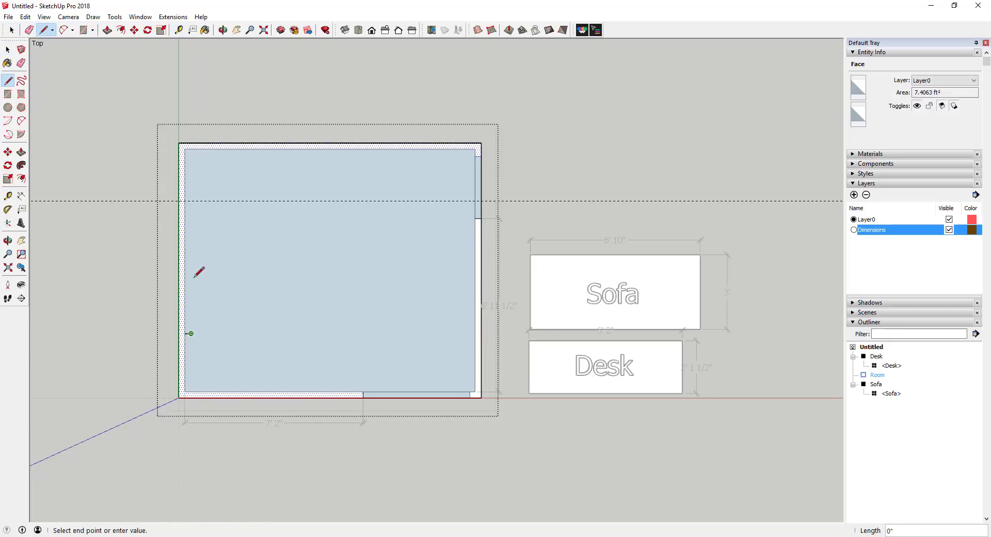
left_click(191, 201)
scroll(191, 201, "up", 1)
left_click(185, 200)
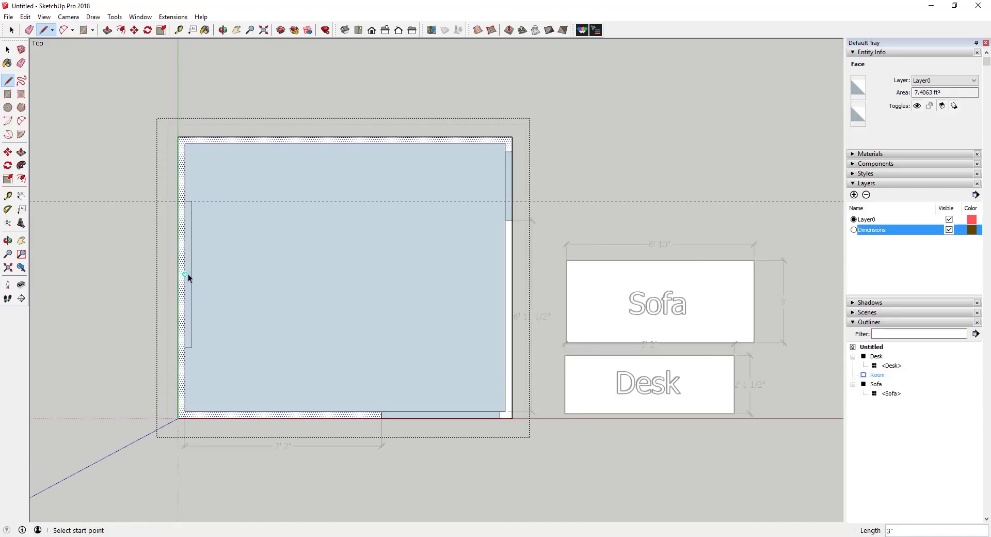
Erase the horizontal guide line crossing the room.
key("space")
key("e")
left_click(228, 200)
key("space")
Group the narrow rectangle on the left wall inside the Room group and rename it Baseboard.
scroll(296, 227, "down", 1)
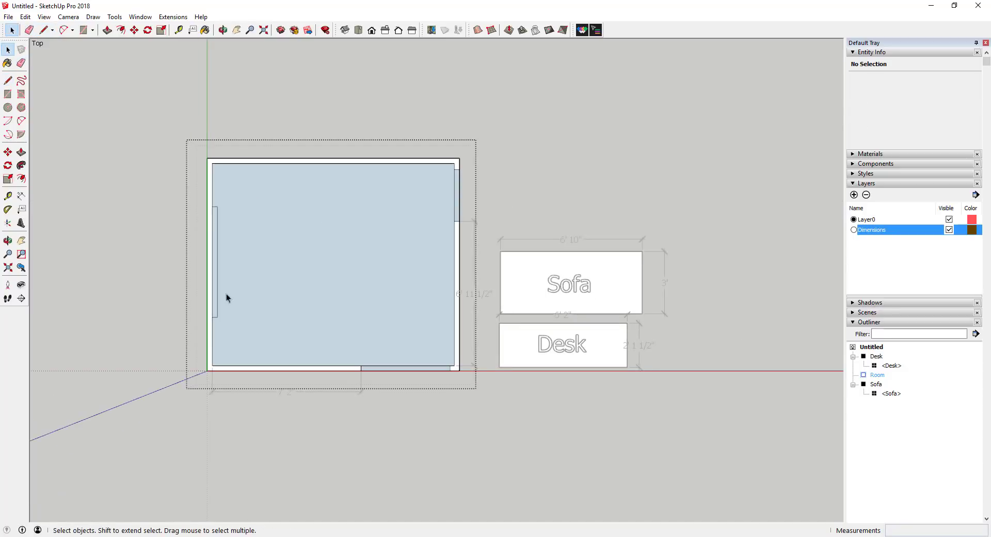
scroll(226, 293, "up", 2)
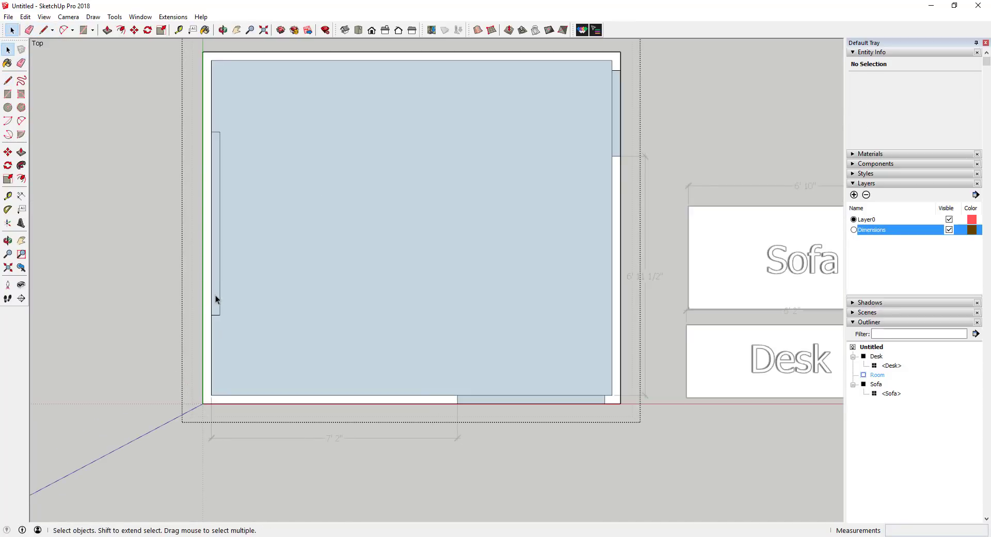
double_click(215, 295)
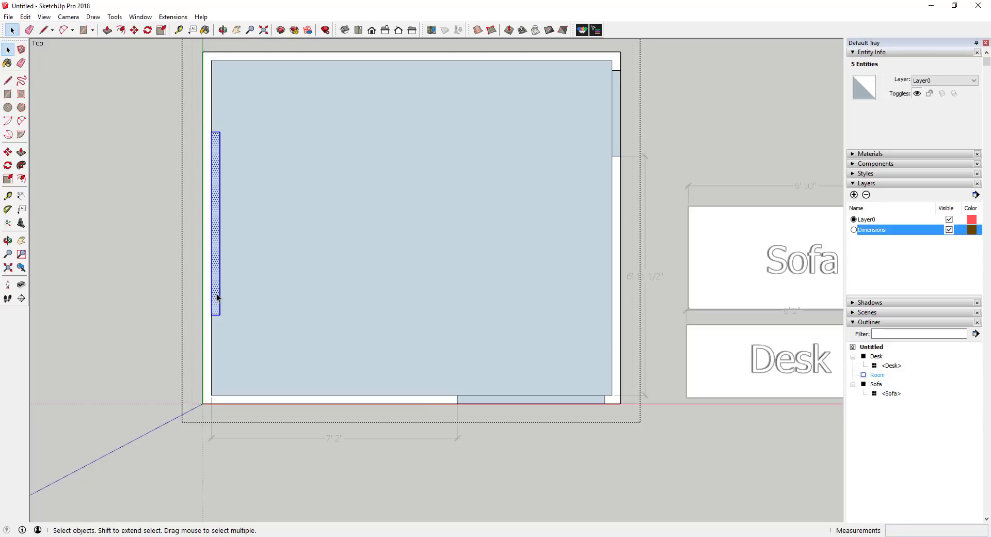
right_click(216, 293)
left_click(248, 385)
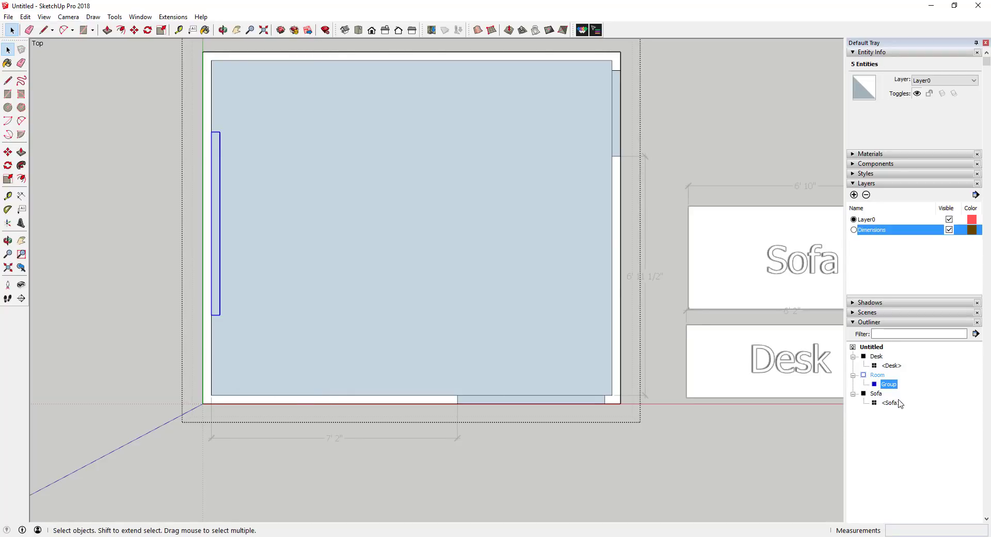
right_click(889, 384)
left_click(906, 377)
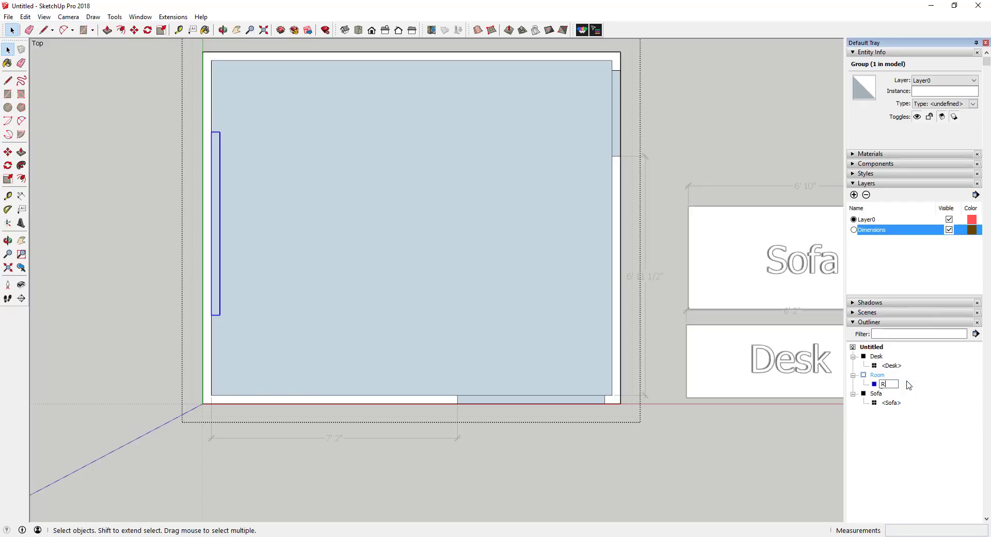
type("Baseboard")
key("Return")
Close the Room group and draw a 25.75 by 12.5 inch rectangle above the sofa.
left_click(587, 162)
scroll(586, 161, "down", 1)
key("c")
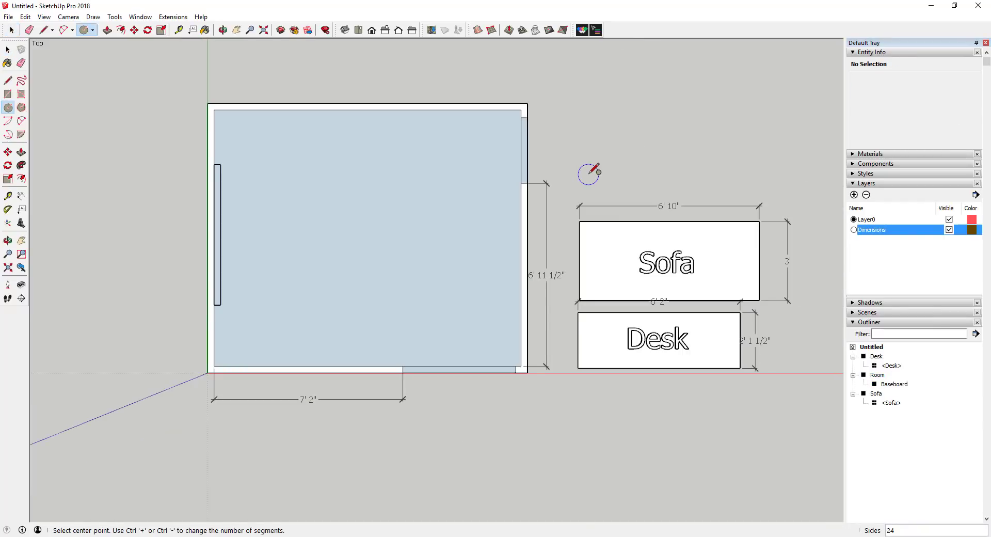
key("r")
left_click(583, 180)
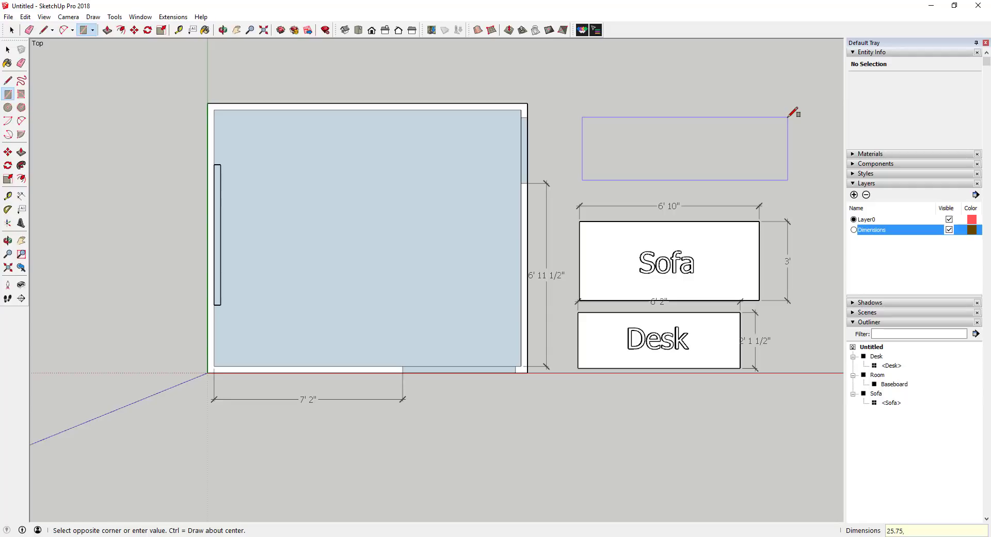
type("25.75,12.5")
key("Return")
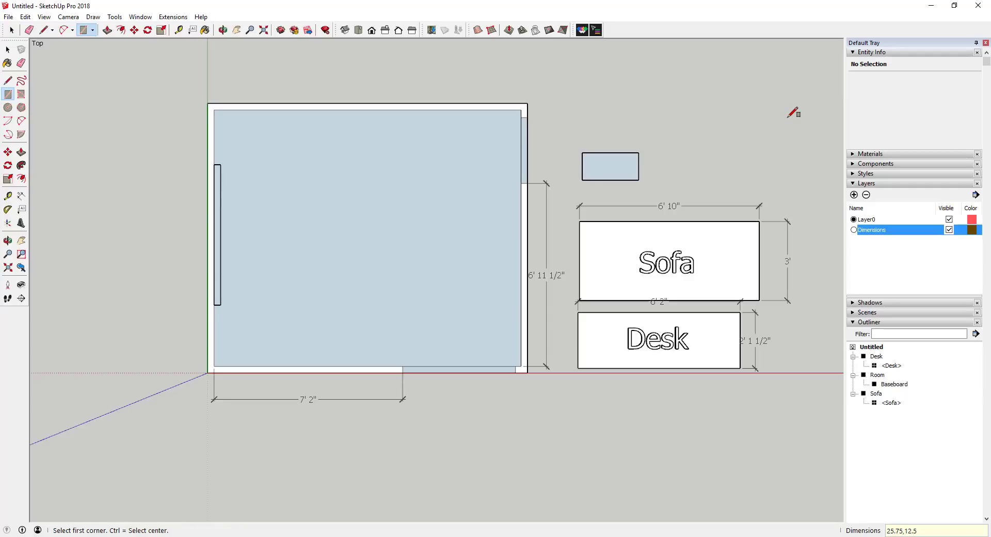
Create the 3D text Bookcase and place it on the small rectangle above the sofa.
key("space")
left_click(620, 165)
key("shift+t")
type("Bookcase")
left_click(491, 332)
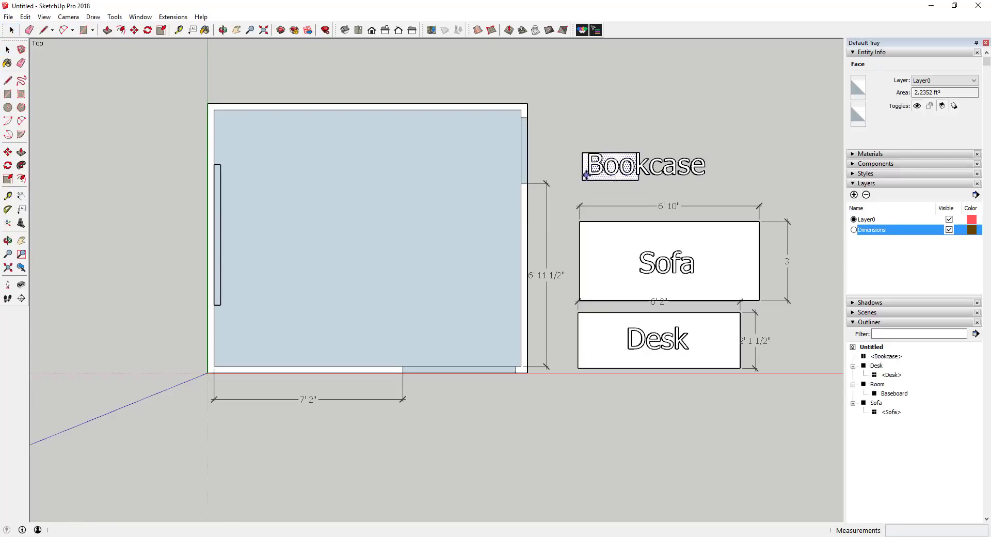
left_click(586, 176)
Scale the Bookcase text down uniformly so it fits within its rectangle.
scroll(680, 150, "up", 5)
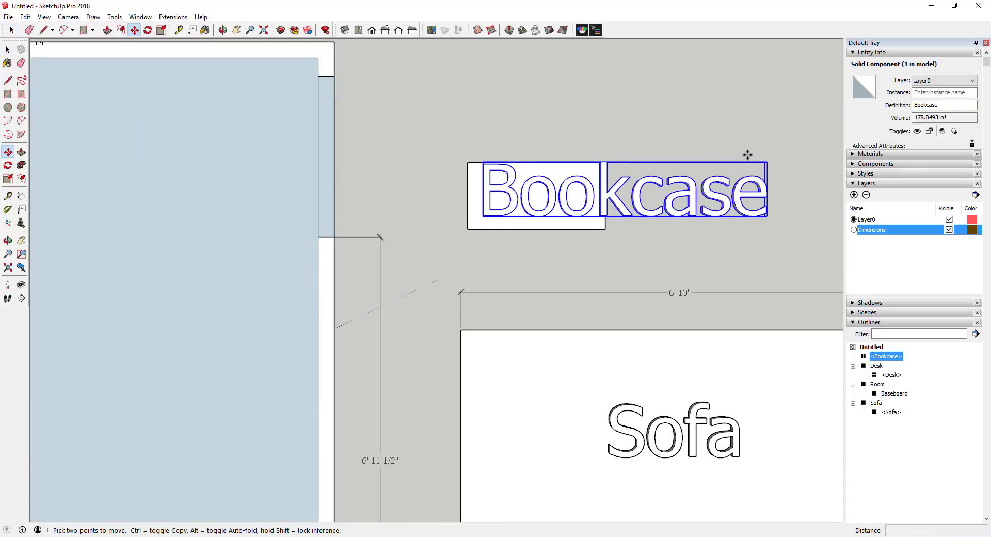
key("s")
key("space")
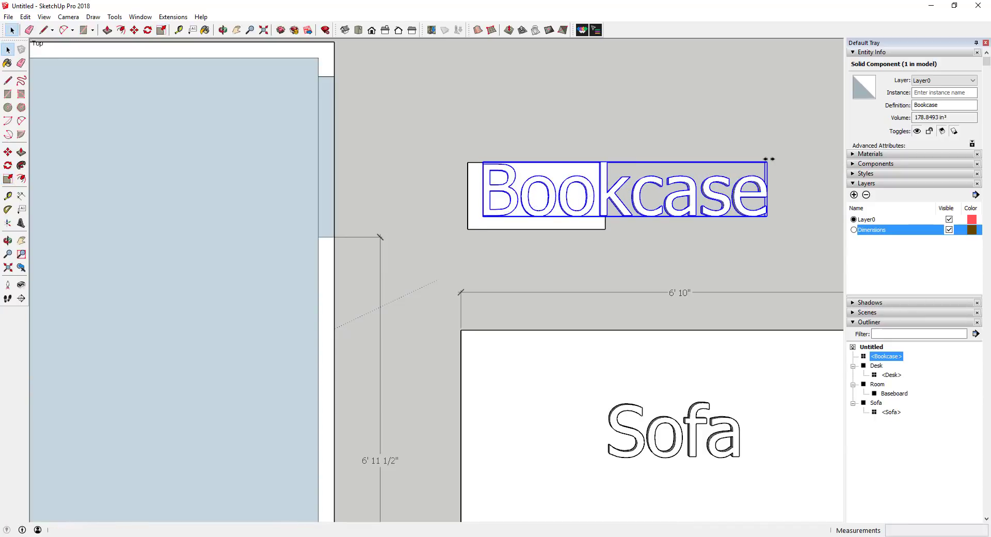
key("s")
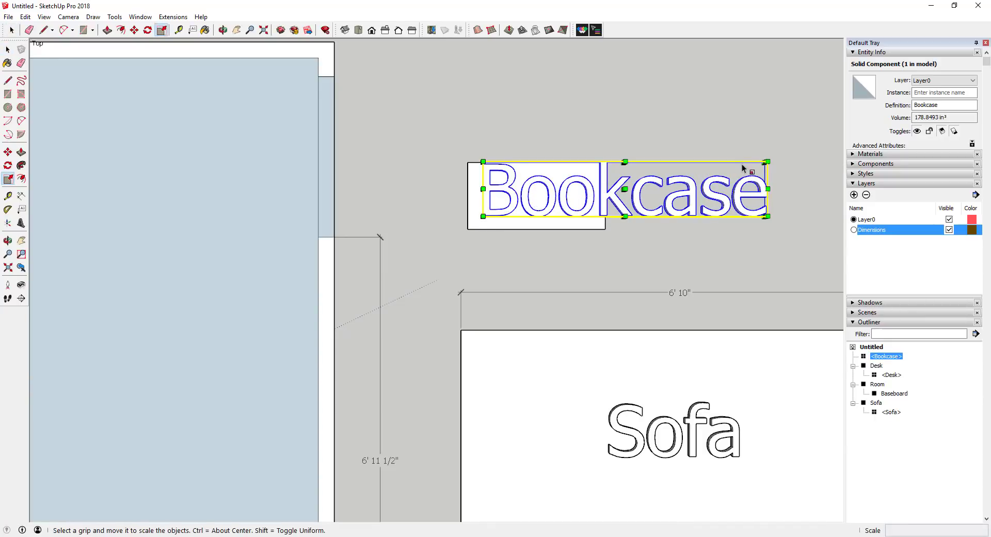
left_click_drag(770, 161, 599, 186)
Move the Bookcase text to the centre of its rectangle.
key("m")
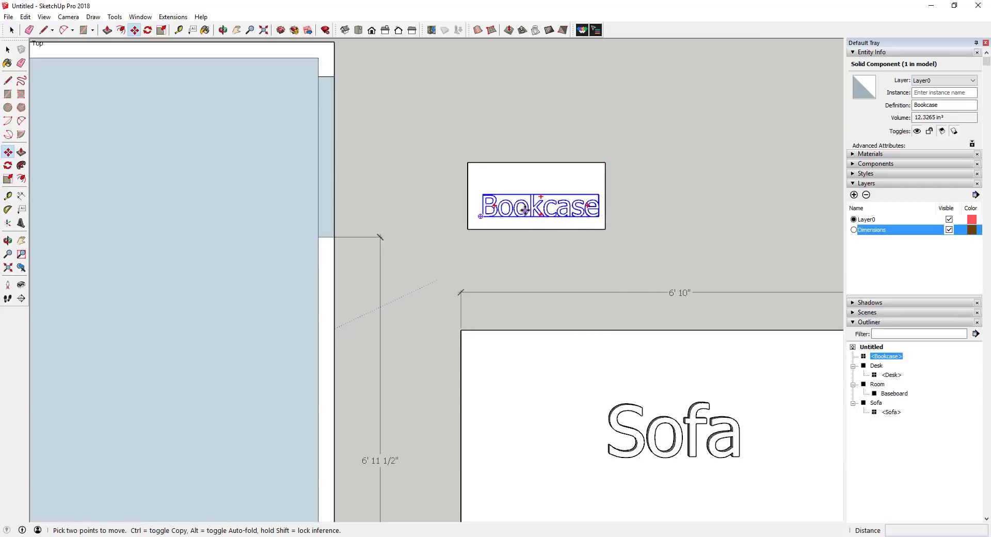
left_click(521, 216)
left_click(524, 201)
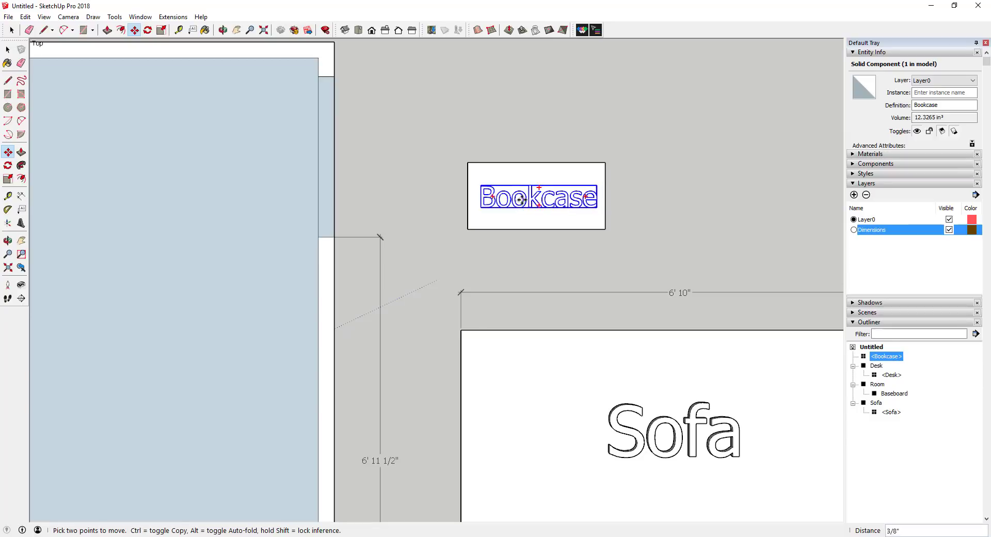
left_click(523, 198)
key("space")
Dimension the bookcase's width above it and its depth outside its right edge, and assign both dimensions to the Dimensions layer.
left_click(193, 30)
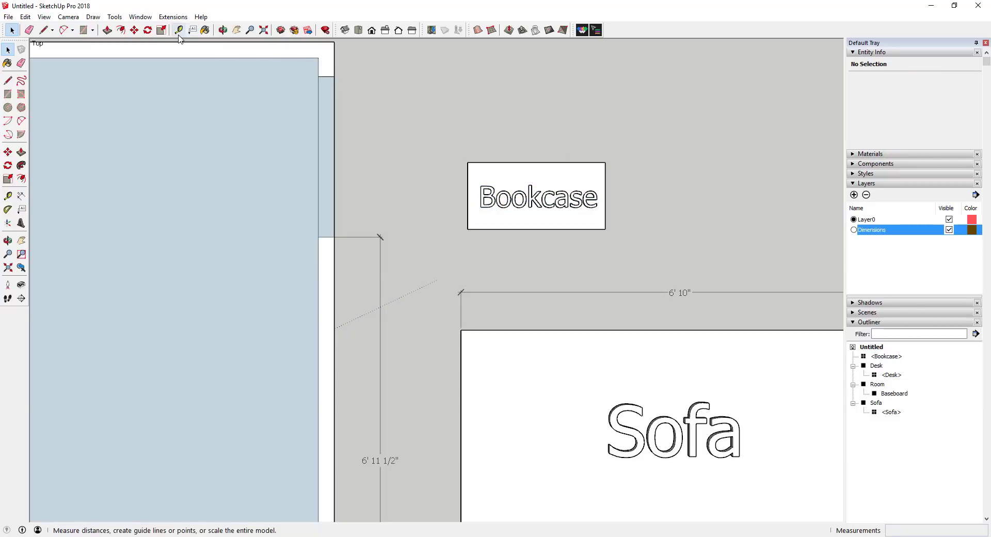
left_click(467, 163)
left_click(605, 163)
left_click(606, 145)
left_click(605, 163)
left_click(606, 229)
left_click(631, 195)
key("space")
left_click(631, 195)
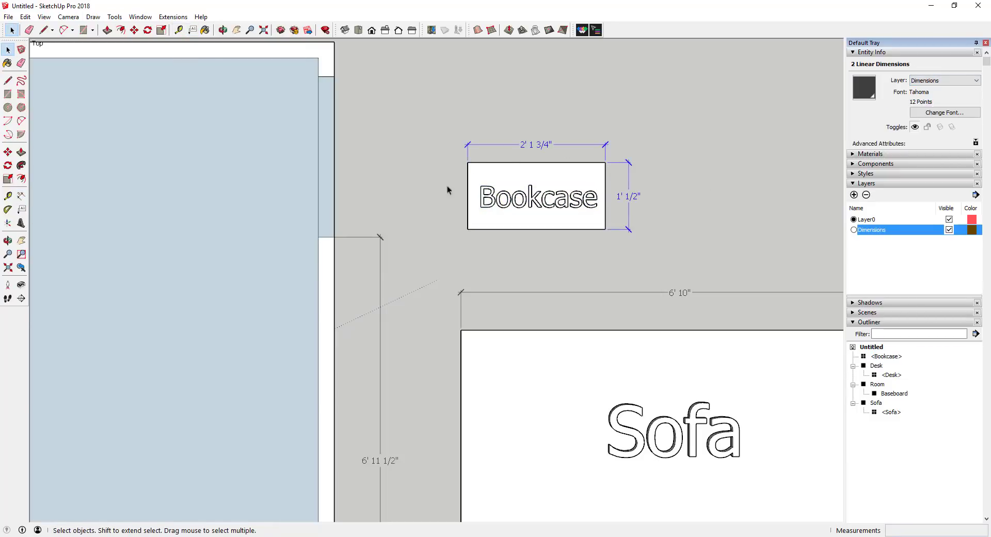
Group the bookcase rectangle with its text and dimensions, and rename the group Bookcase.
left_click(562, 214, "ctrl")
right_click(563, 214)
left_click(594, 310)
right_click(875, 376)
type("Bookcase")
key("Return")
Hide the Dimensions layer so only the room and furniture outlines are shown.
scroll(483, 278, "down", 4)
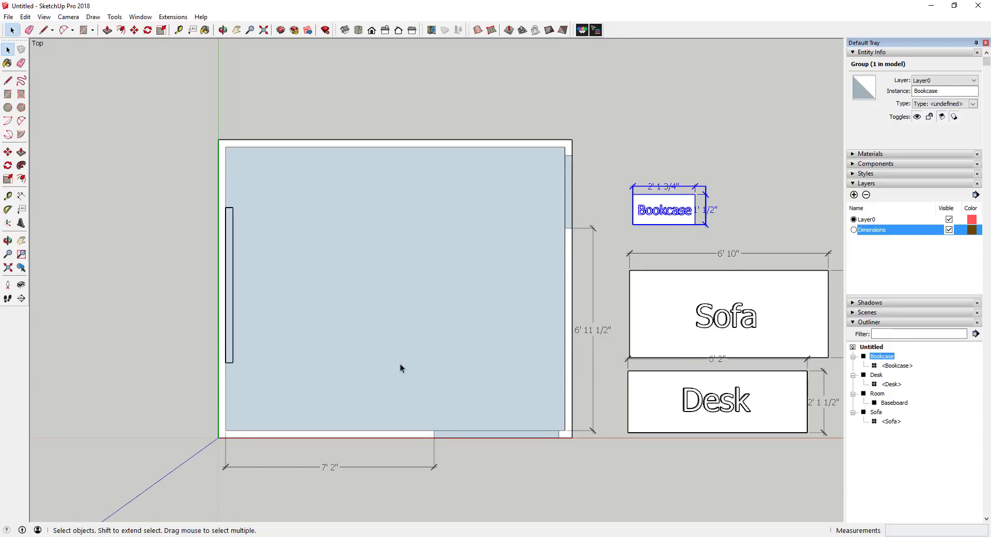
scroll(401, 368, "down", 1)
scroll(573, 386, "up", 1)
scroll(572, 367, "down", 1)
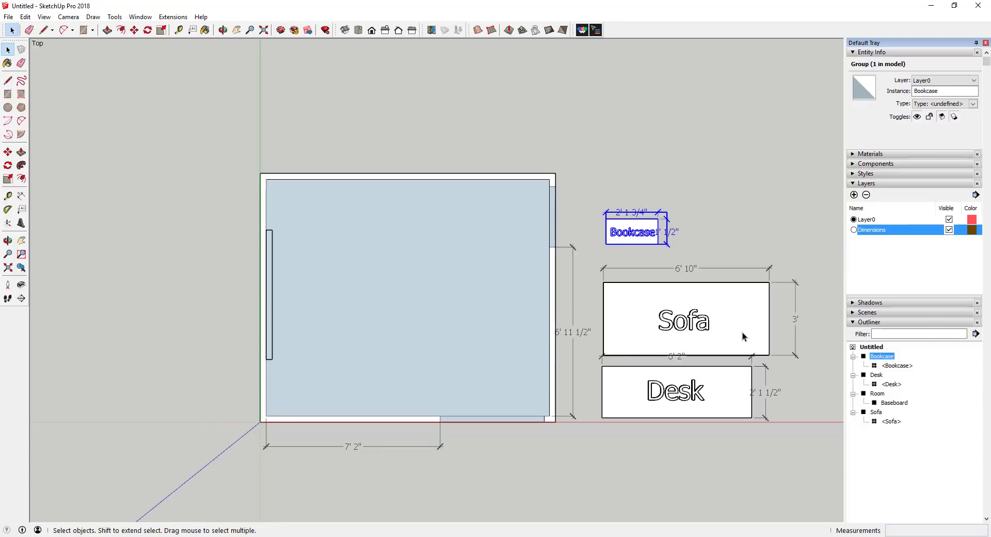
left_click(746, 307)
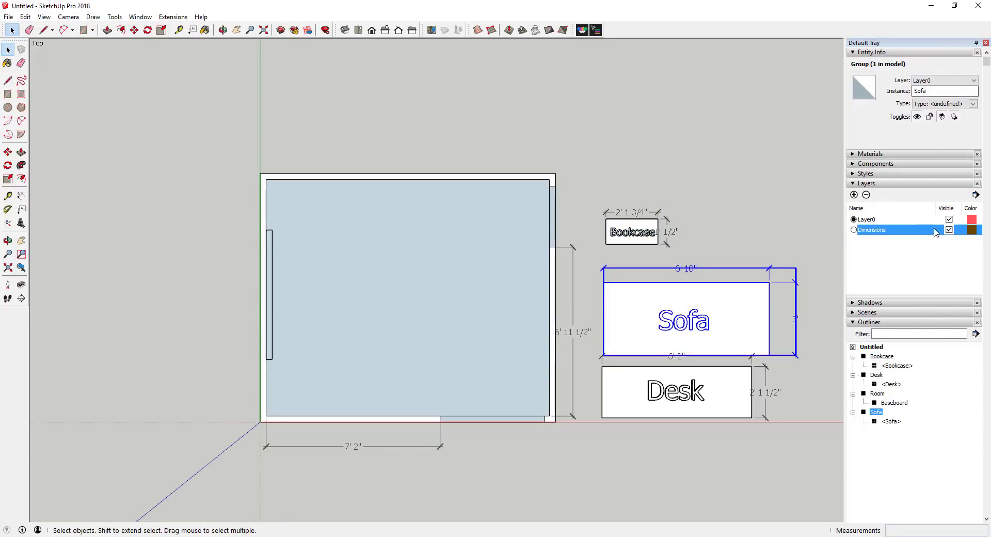
left_click(950, 230)
left_click(451, 289)
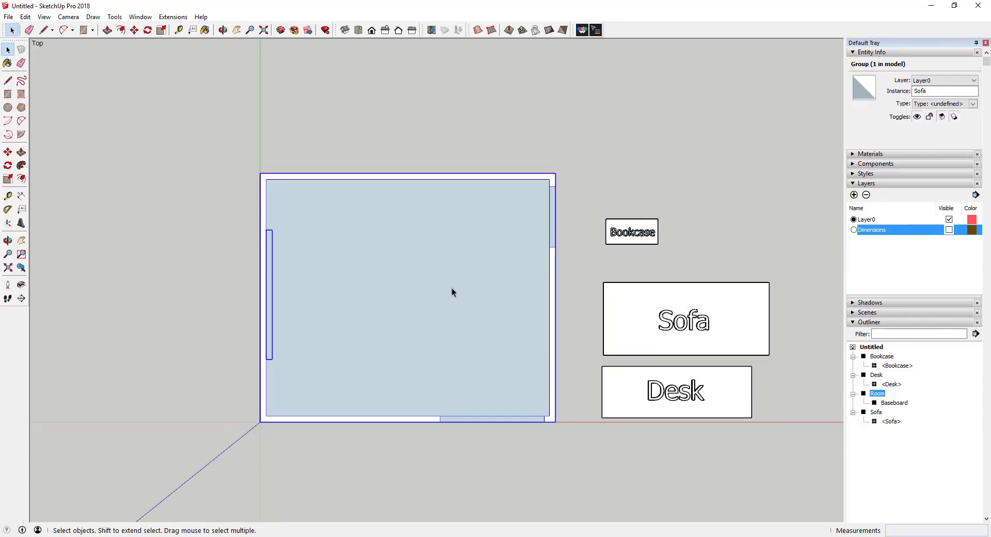
left_click(761, 330)
key("m")
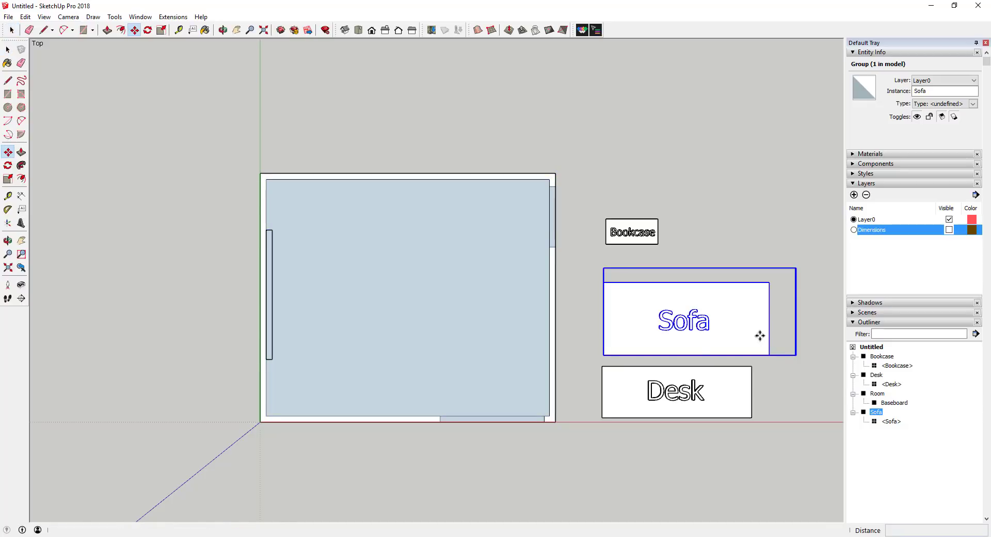
left_click(770, 355)
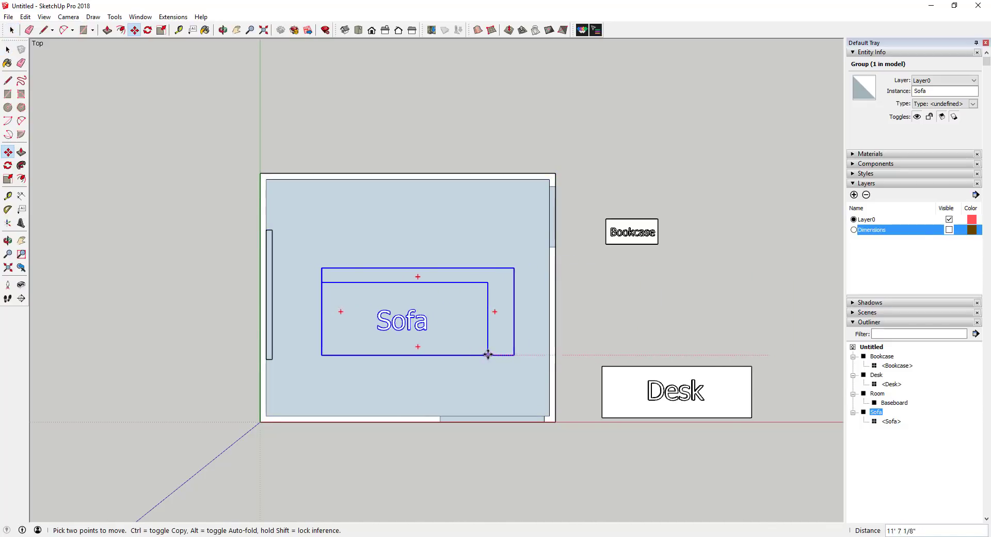
key("Escape")
key("space")
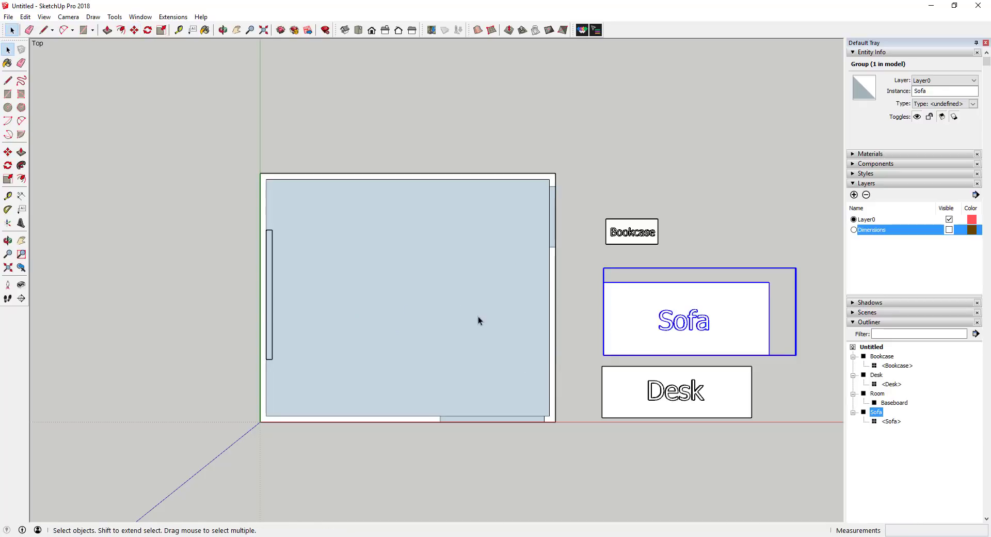
Open the Room group for editing, erase the floor face enclosed by the walls, and close the group.
middle_click_drag(478, 316, 445, 332)
left_click(441, 320)
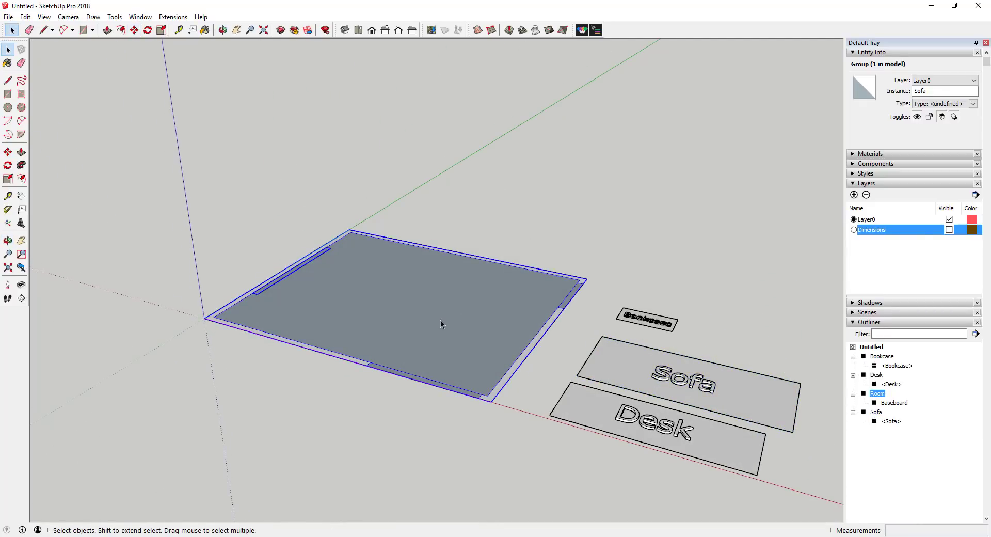
double_click(441, 321)
left_click(438, 320)
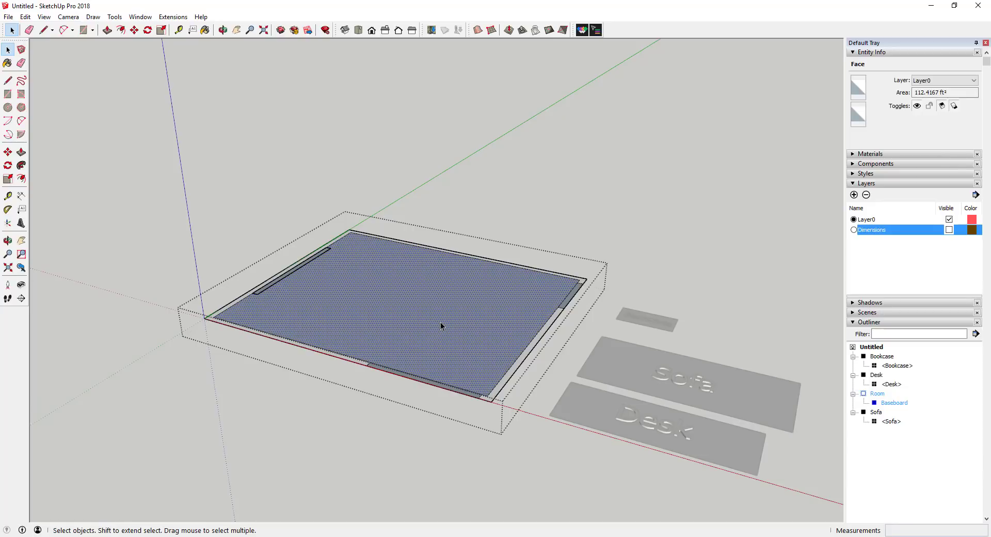
right_click(441, 321)
left_click(465, 352)
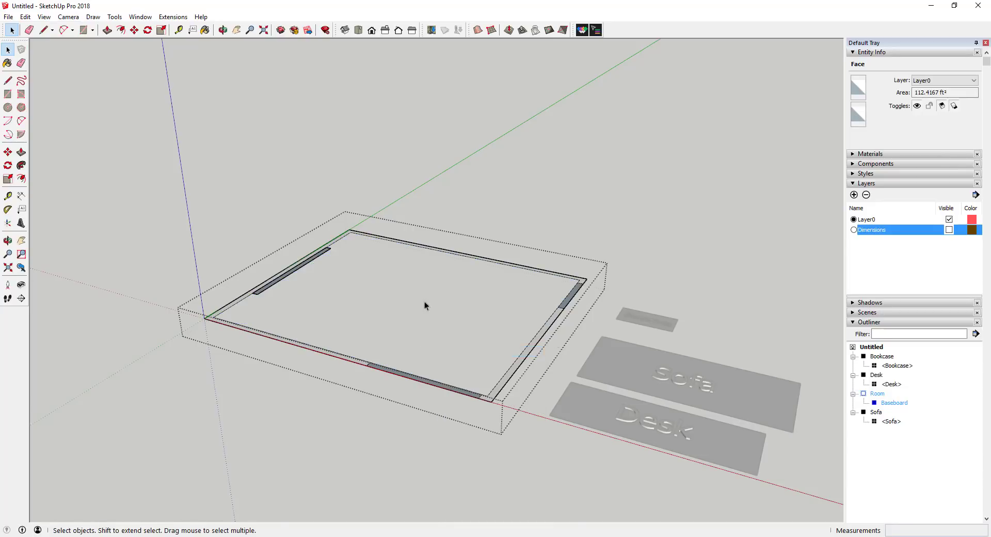
scroll(425, 302, "down", 2)
left_click(702, 385)
Move the Sofa group into the room near its lower-left corner and shift it about 7" away from the left wall.
middle_click_drag(702, 385, 396, 271)
middle_click_drag(598, 343, 610, 397)
left_click(611, 326)
key("m")
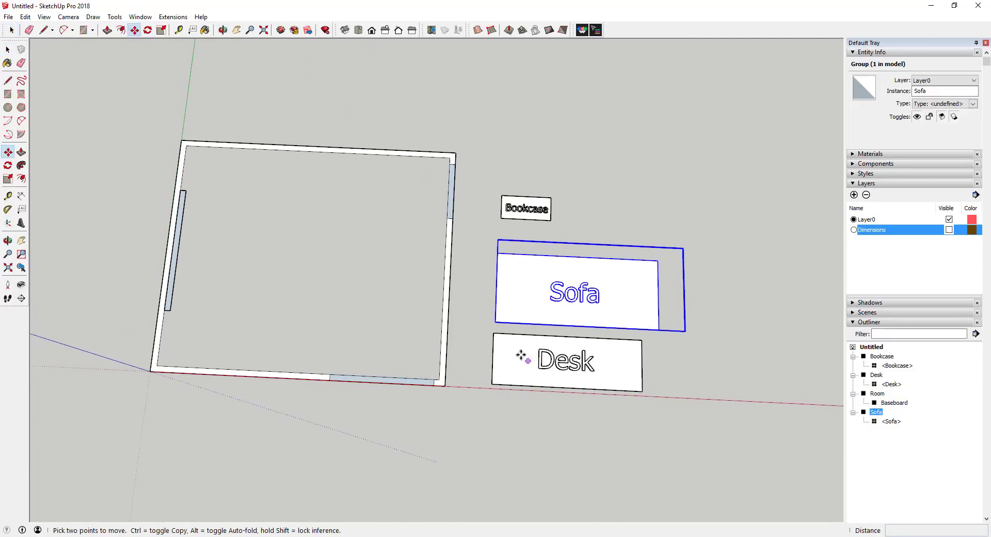
left_click(495, 322)
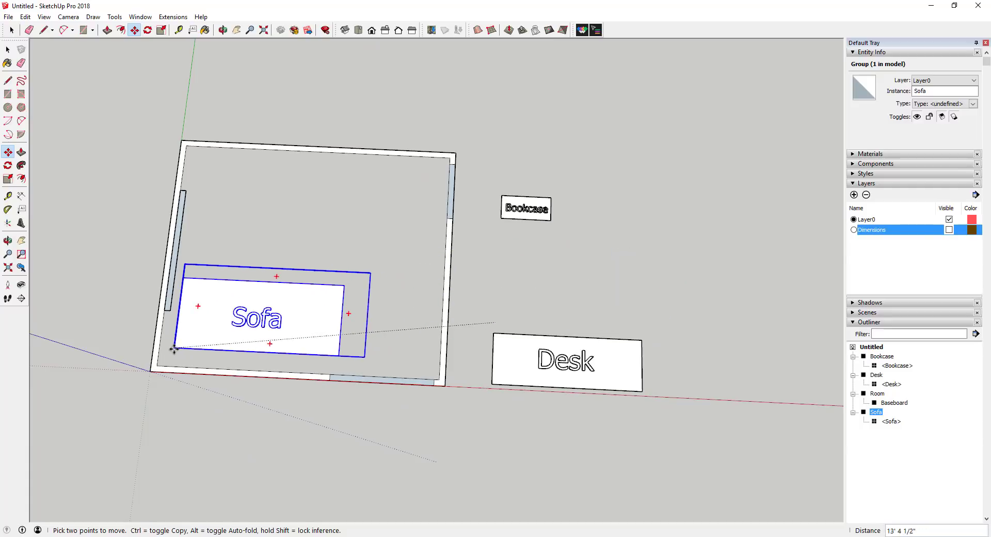
left_click(181, 356)
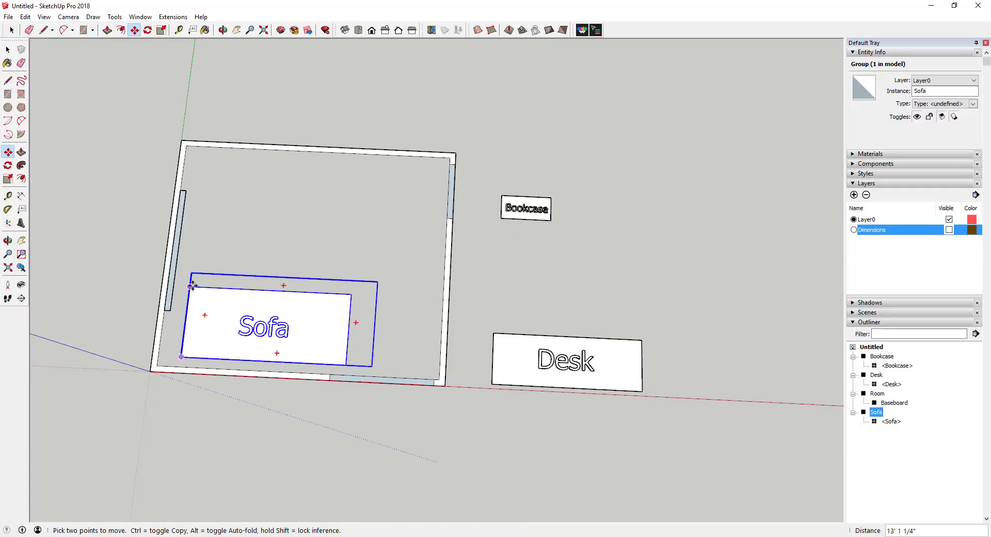
left_click(192, 285)
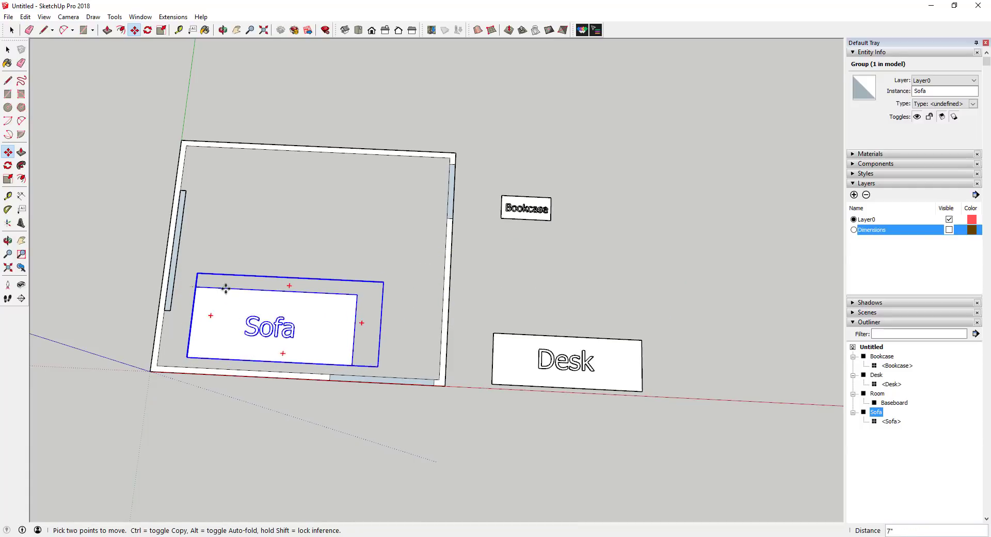
left_click(200, 288)
key("space")
Switch to the top view and try to slide the Sofa group along the red axis by its upper-left corner.
left_click(356, 32)
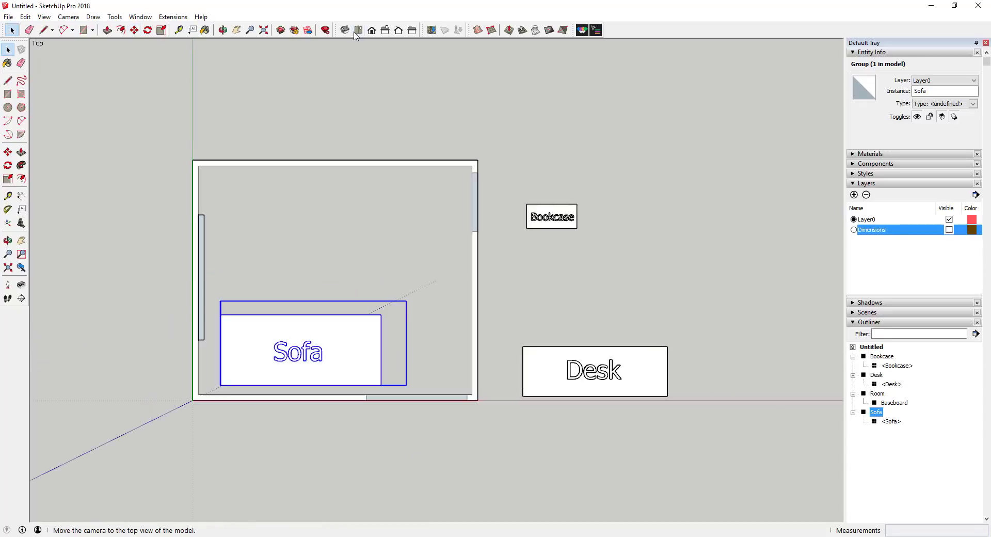
scroll(249, 345, "up", 3)
scroll(395, 172, "down", 2)
scroll(407, 276, "up", 2)
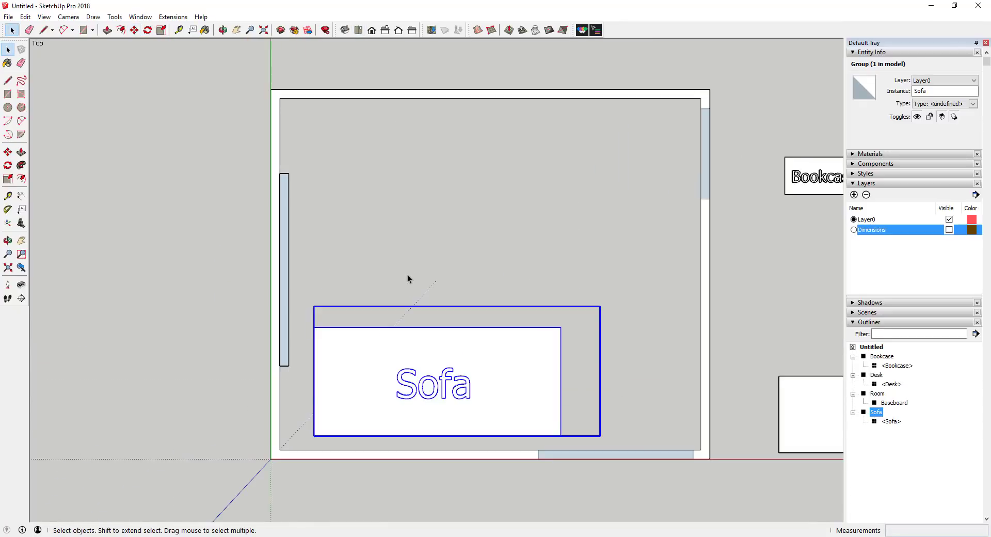
scroll(407, 279, "down", 1)
key("m")
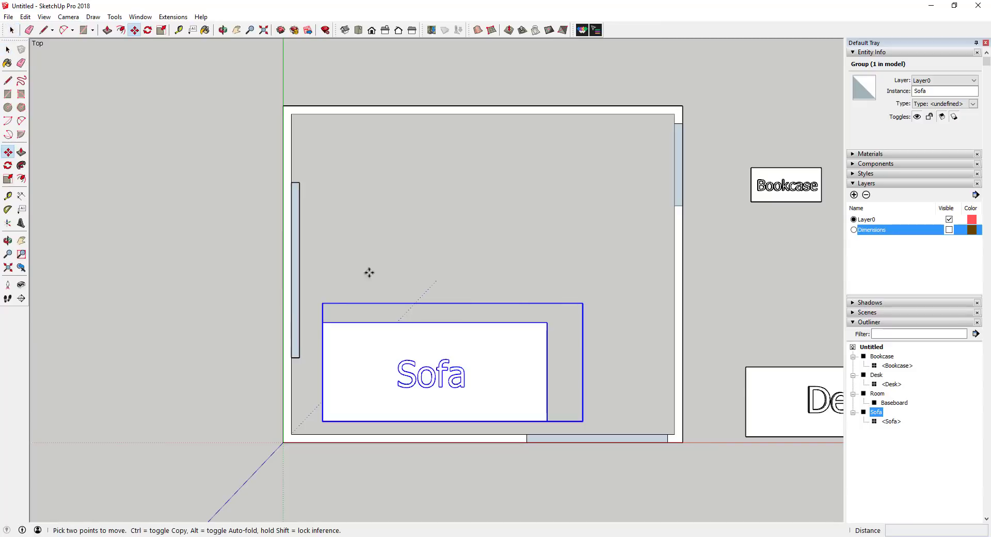
left_click(328, 320)
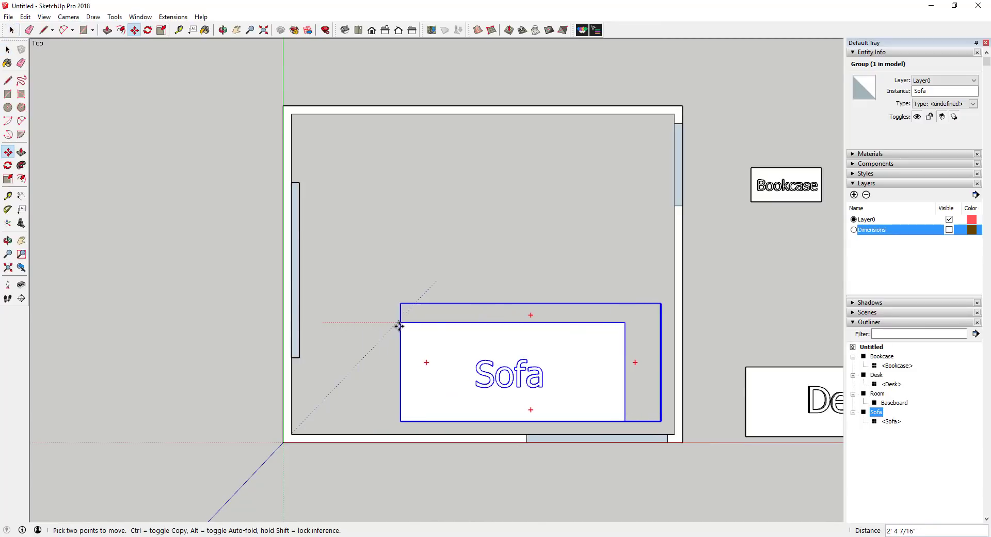
left_click(323, 323)
key("space")
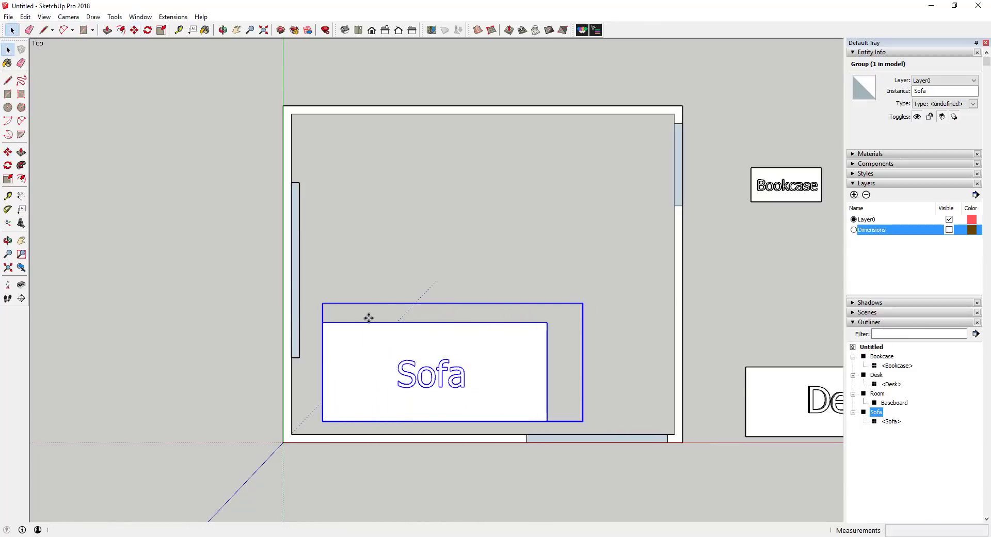
Move the Sofa group by its upper-left corner so that it overlaps the room's upper-right corner.
scroll(339, 308, "down", 2)
key("m")
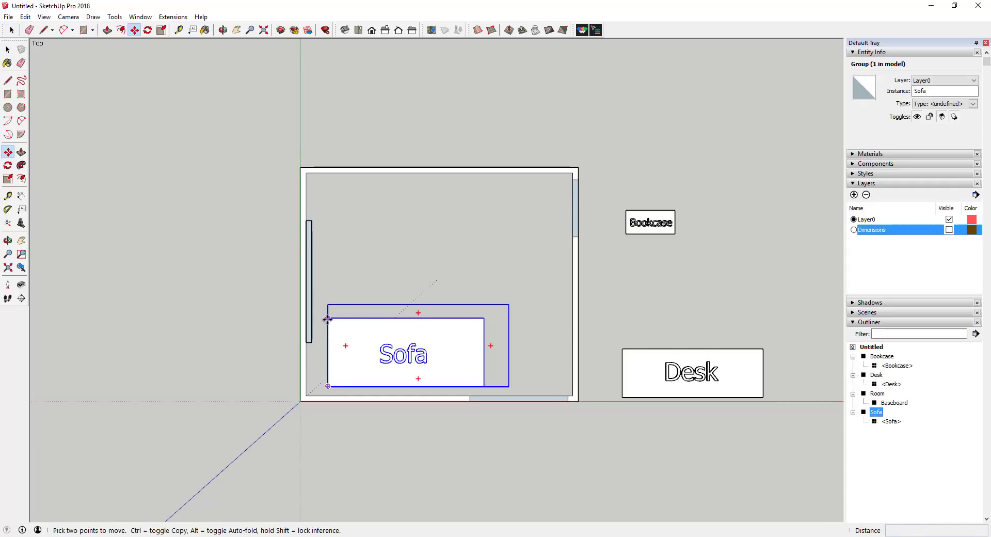
left_click(329, 319)
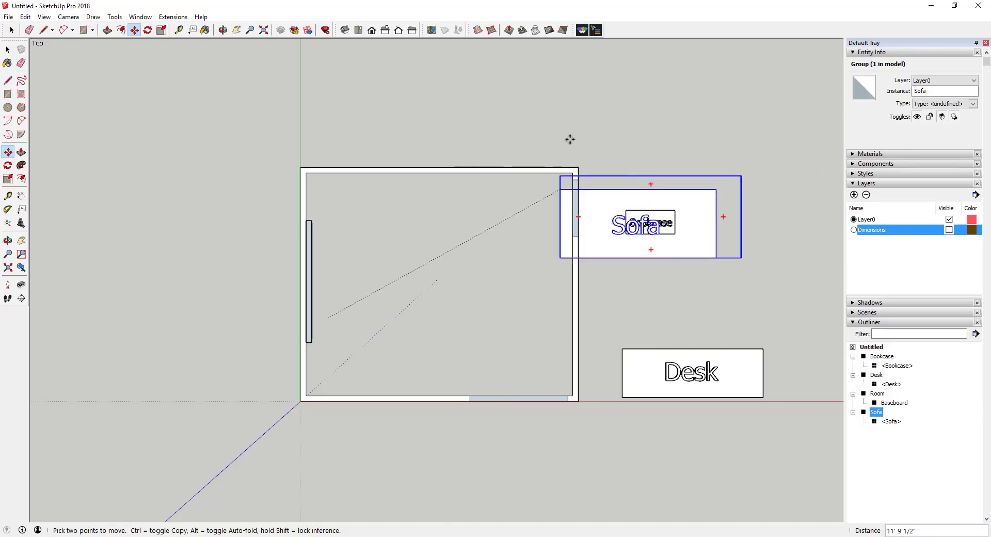
middle_click_drag(568, 140, 463, 185)
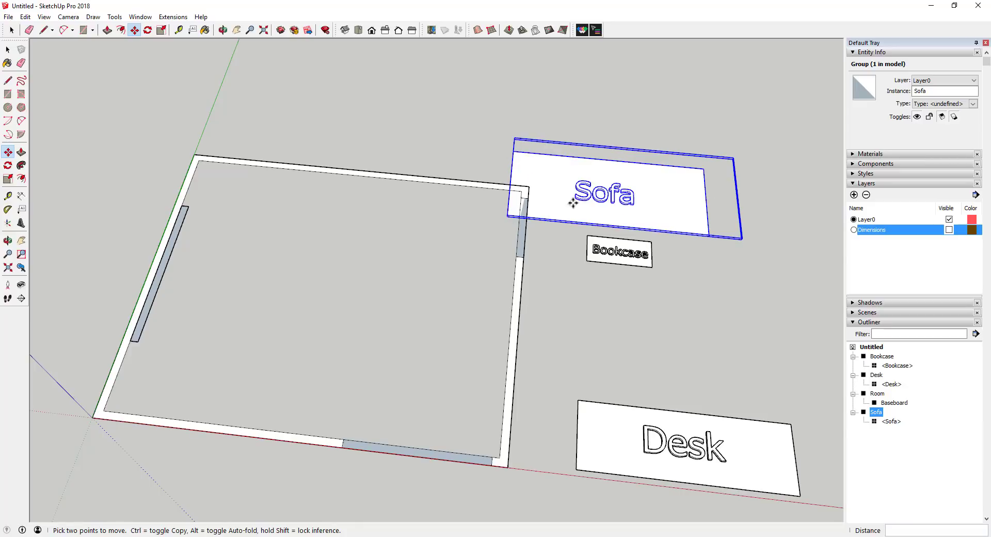
Move the Sofa group by its lower-left corner to the lower wall's inner edge, in line with the strip on the left wall.
left_click(513, 151)
scroll(517, 219, "up", 5)
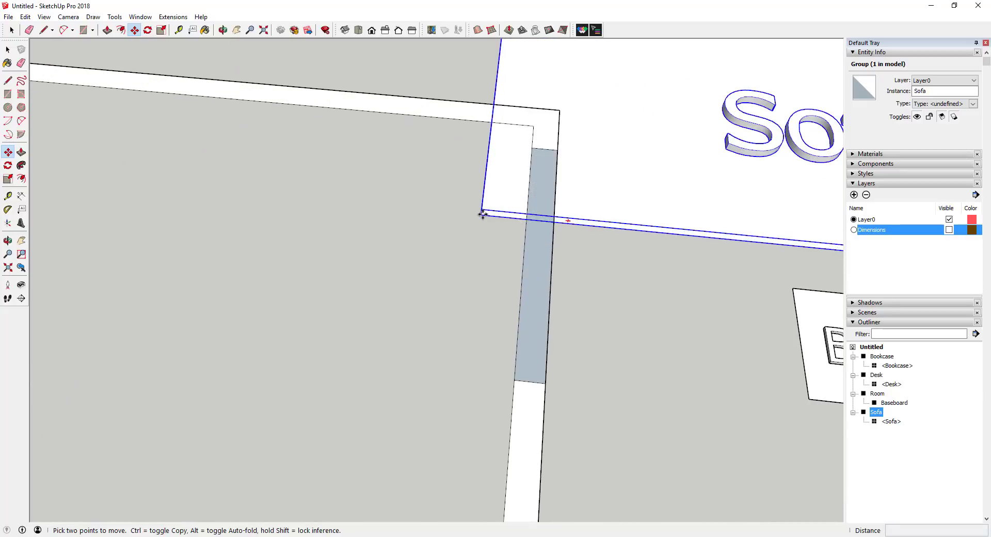
scroll(483, 215, "down", 3)
scroll(485, 214, "down", 6)
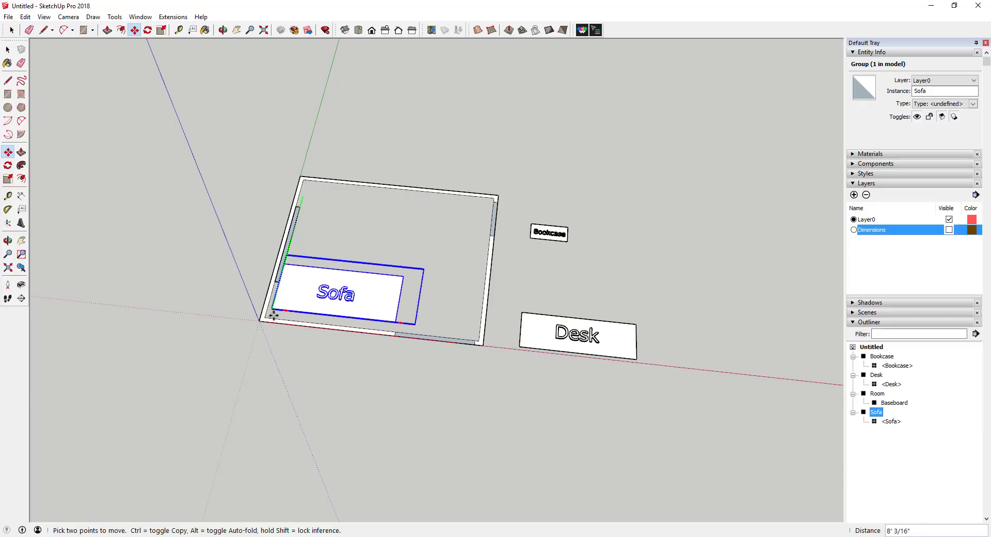
left_click(274, 315)
Move the Sofa group by its upper-left corner away from the walls towards the middle of the room.
scroll(277, 265, "up", 4)
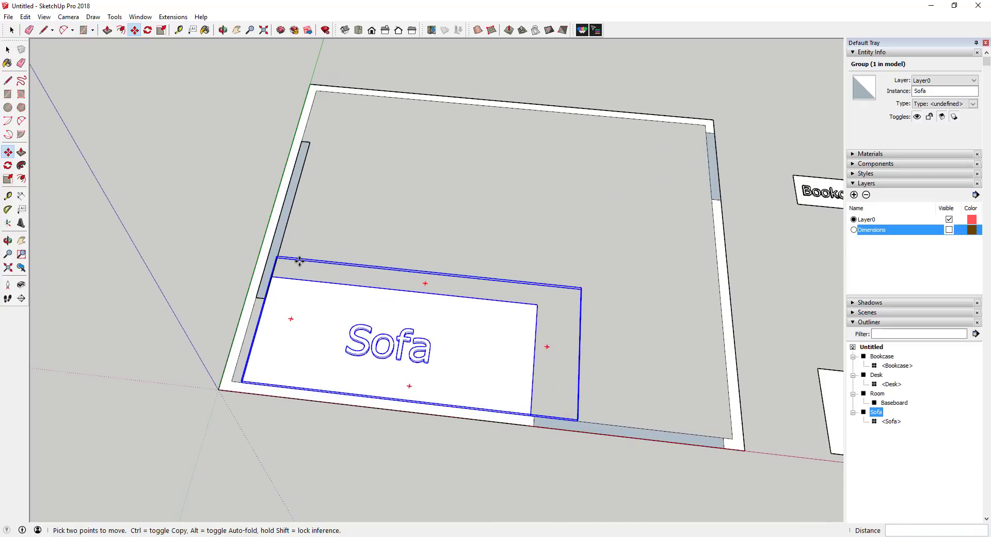
scroll(299, 262, "up", 2)
scroll(252, 270, "up", 2)
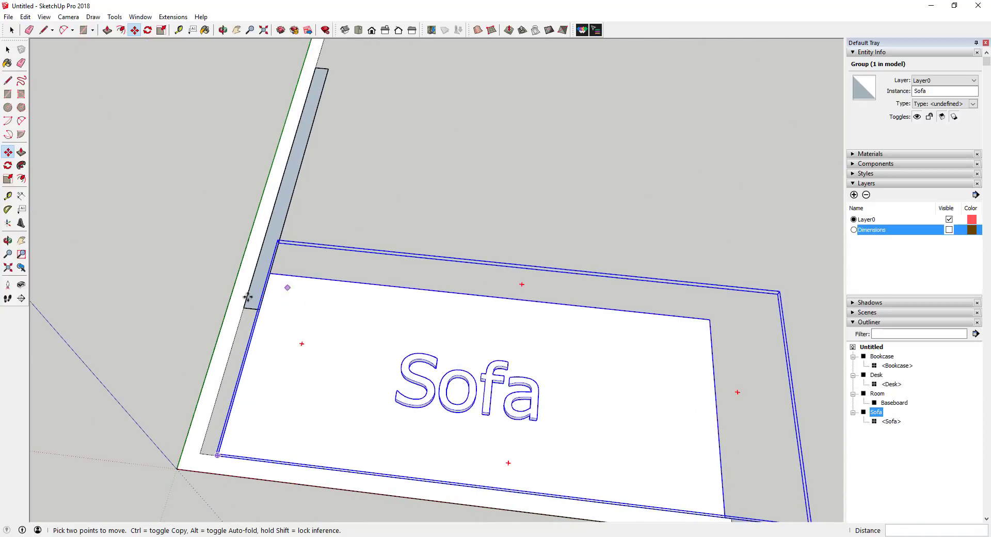
middle_click_drag(248, 283, 250, 294)
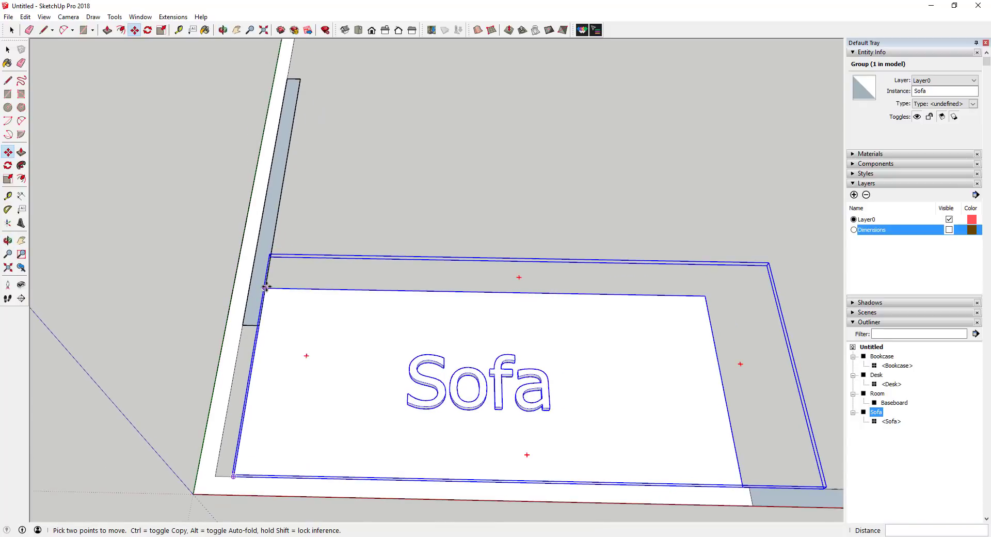
left_click(265, 288)
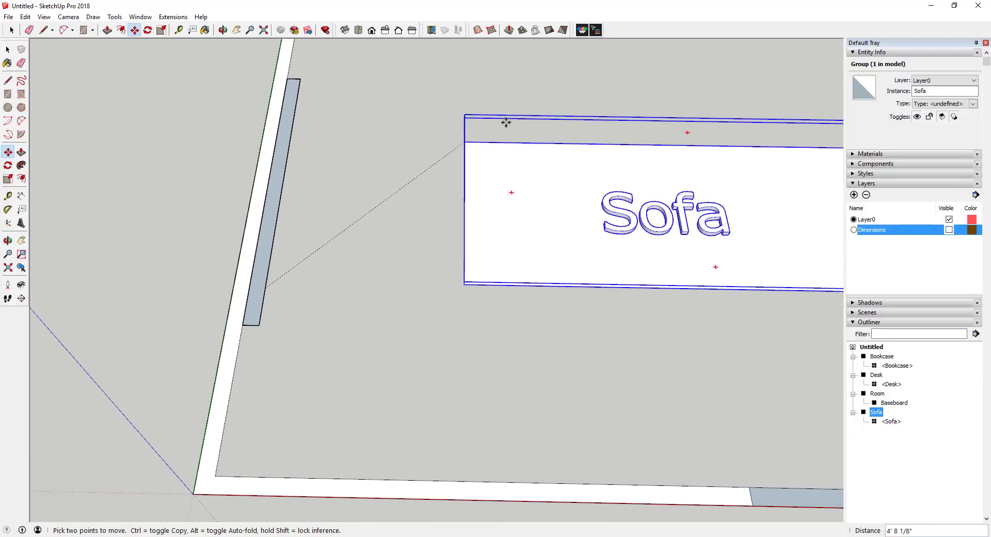
left_click(516, 116)
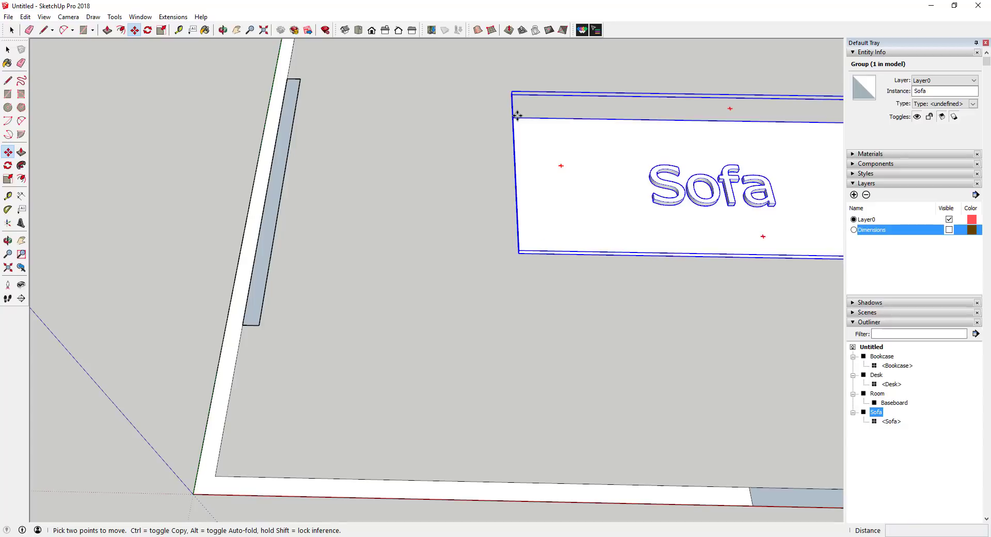
key("space")
Move the Sofa group down flush with the lower wall's inner edge, and slide it left against the strip on the left wall.
key("m")
left_click(510, 118)
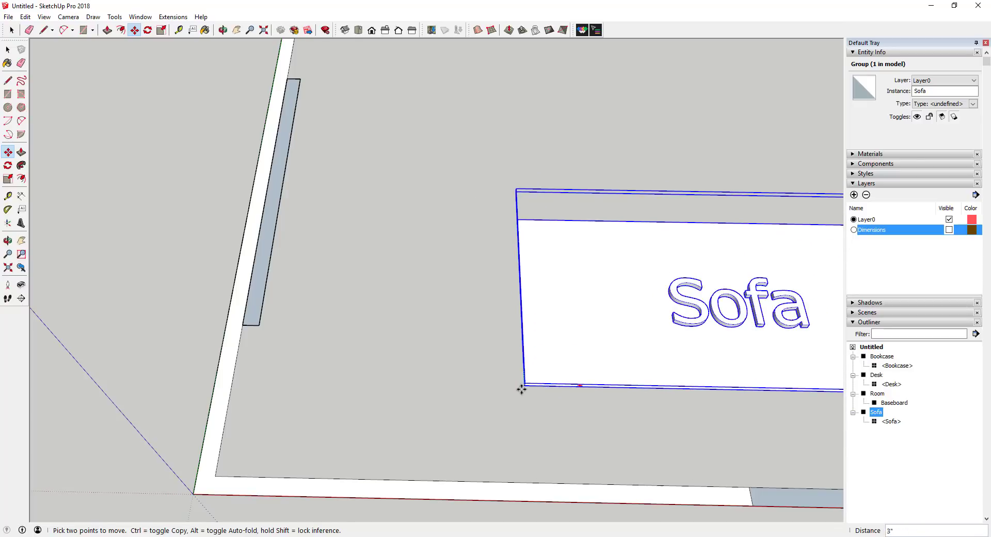
left_click(215, 475)
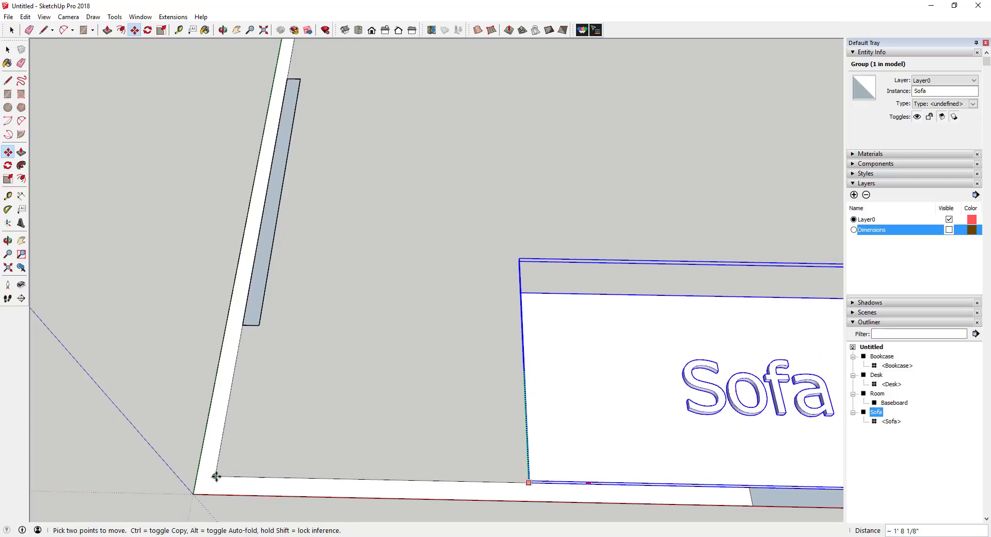
left_click(517, 293)
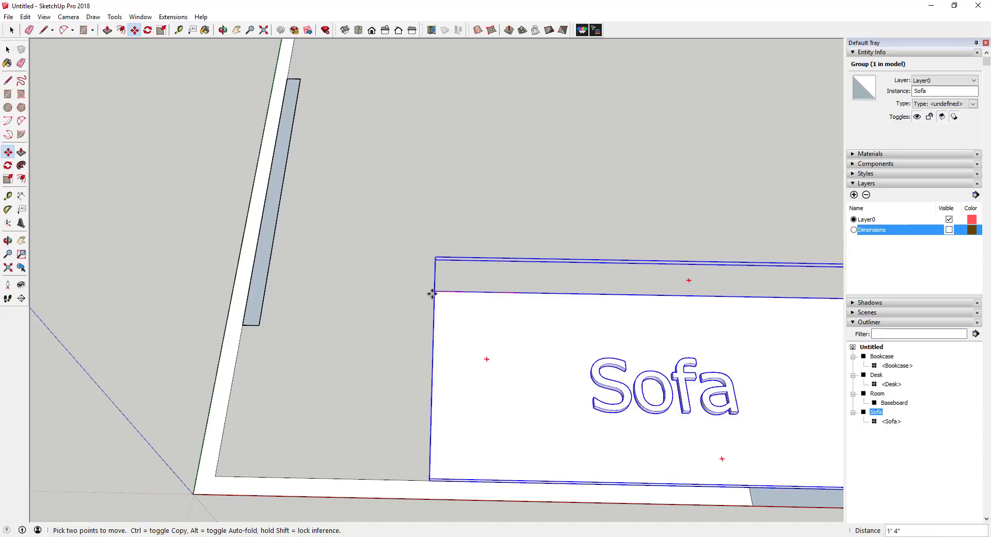
left_click(270, 279)
scroll(423, 281, "down", 3)
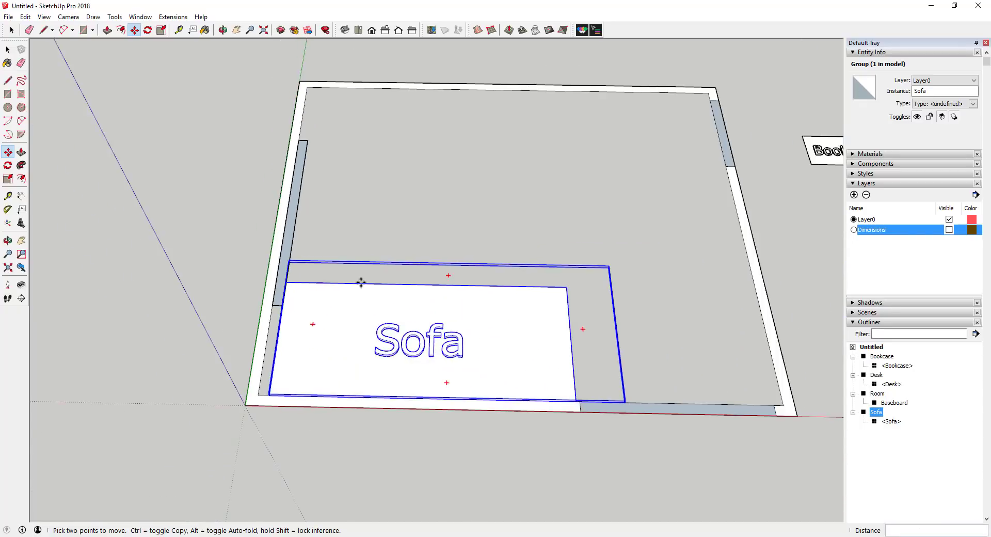
Draw a 2.5" line along the lower wall's inner edge from the opening's left corner, and continue it across the wall's thickness.
scroll(645, 388, "up", 5)
scroll(460, 500, "up", 2)
key("space")
scroll(459, 498, "up", 2)
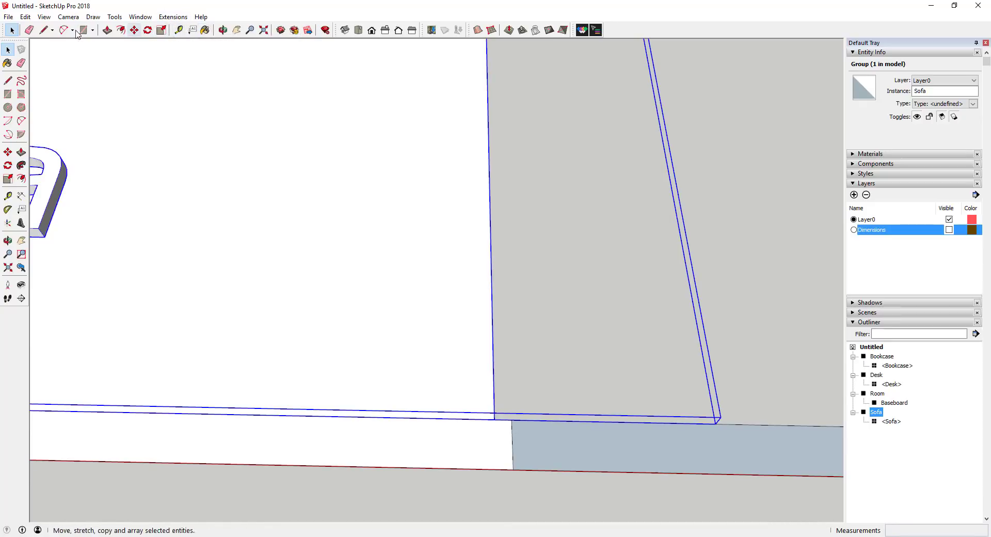
left_click(44, 30)
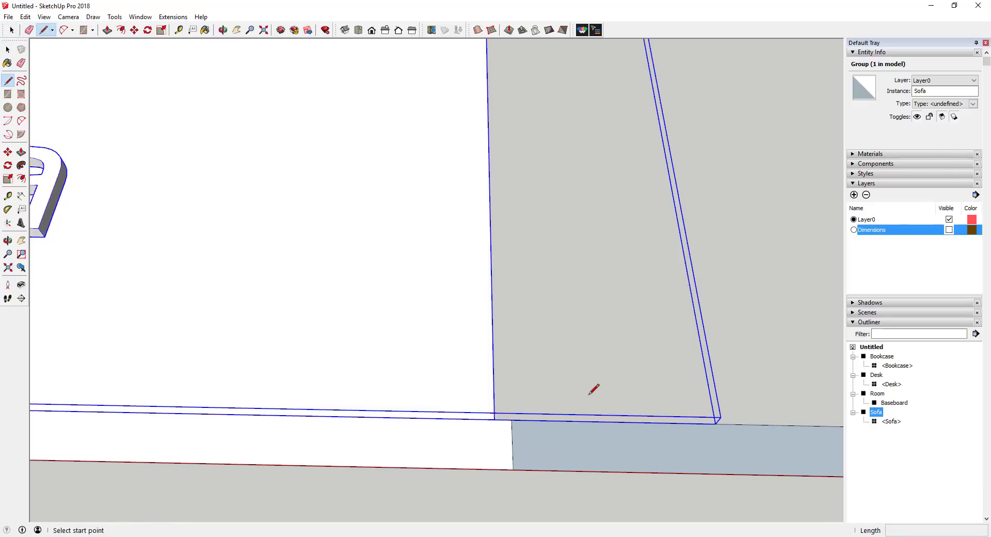
left_click(512, 420)
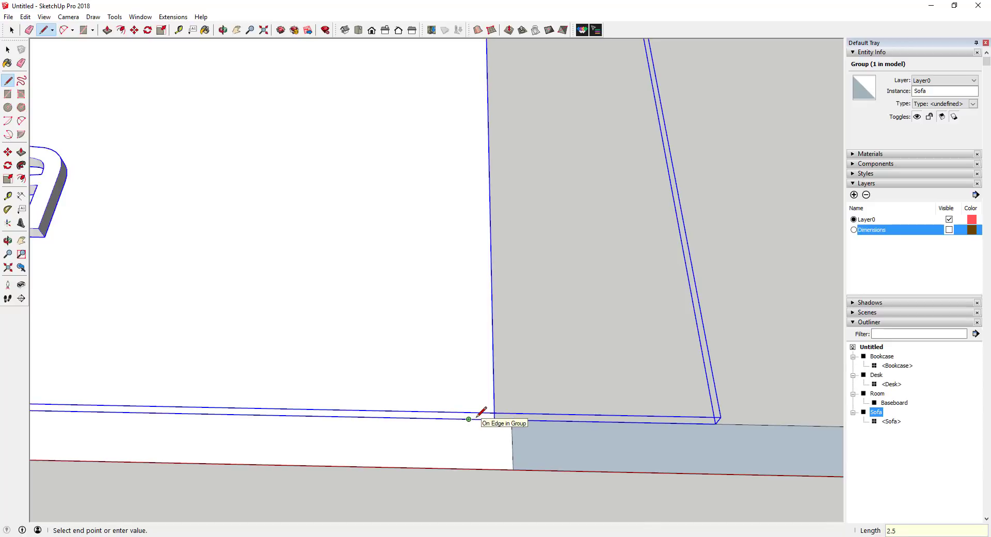
left_click(469, 419)
left_click(469, 469)
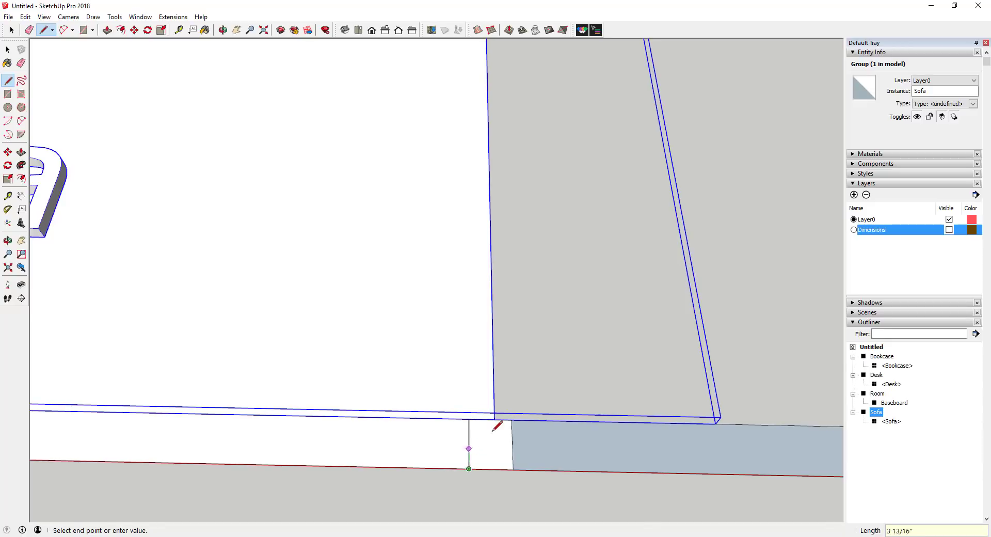
key("space")
scroll(493, 431, "down", 8)
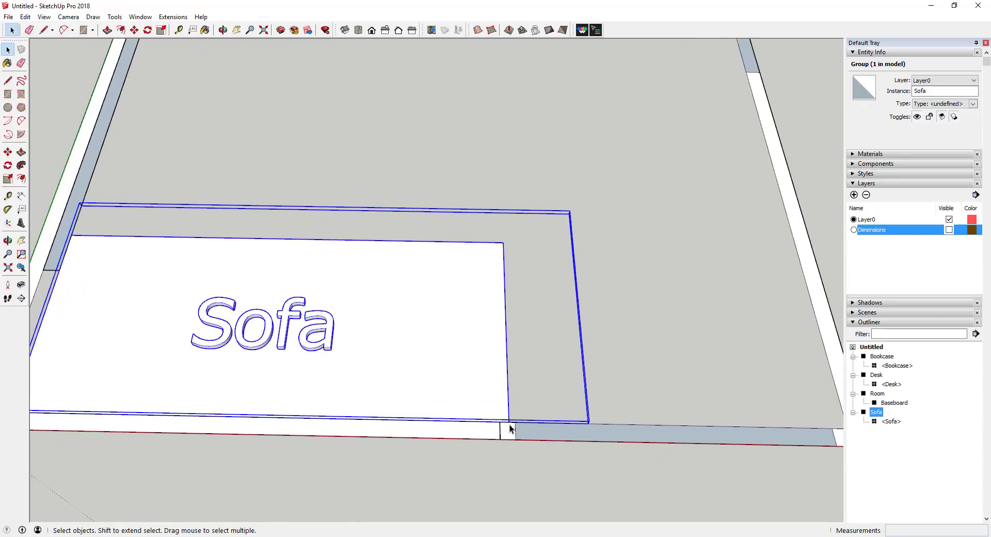
scroll(531, 381, "down", 5)
scroll(553, 400, "up", 5)
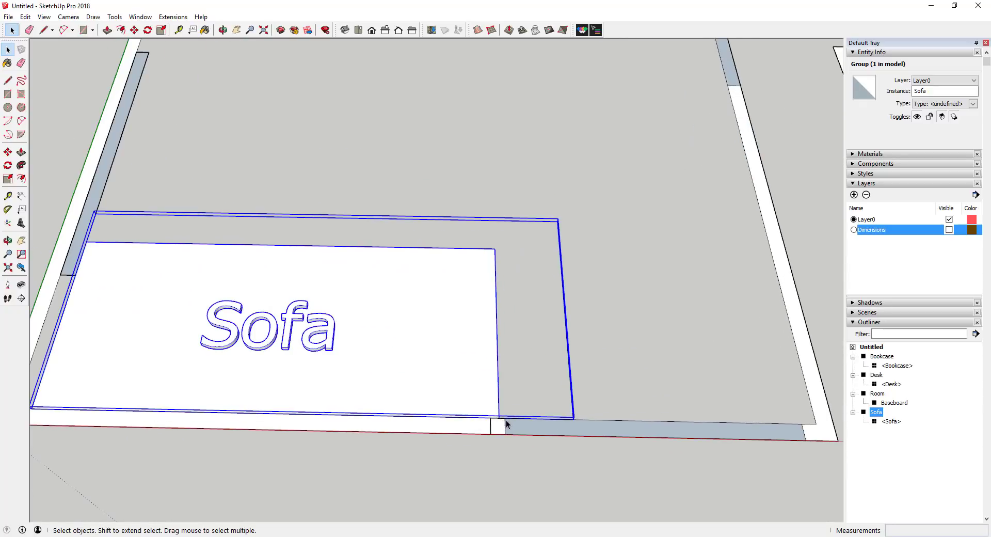
Switch to the top view and draw a line across the right wall's thickness just beyond each end of its opening.
scroll(462, 352, "down", 3)
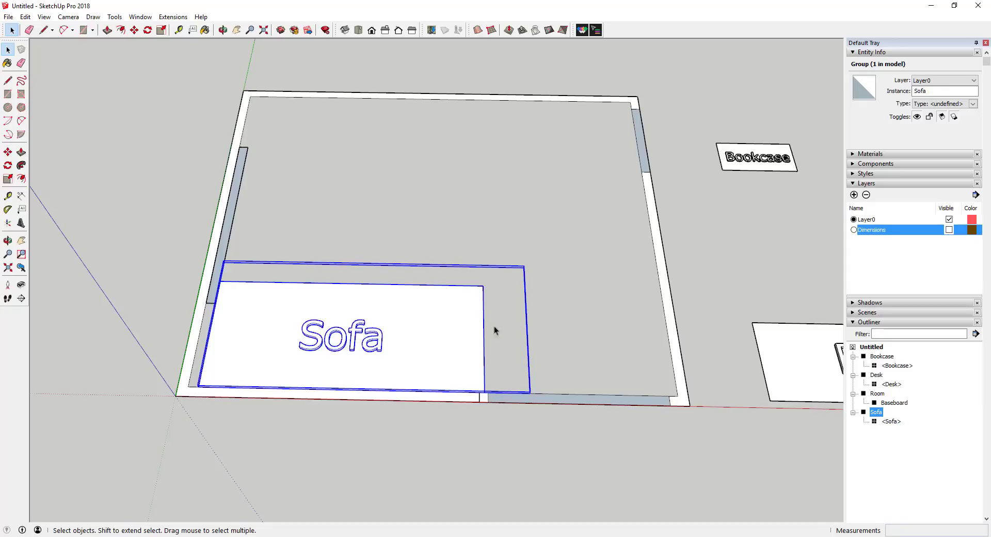
left_click(358, 30)
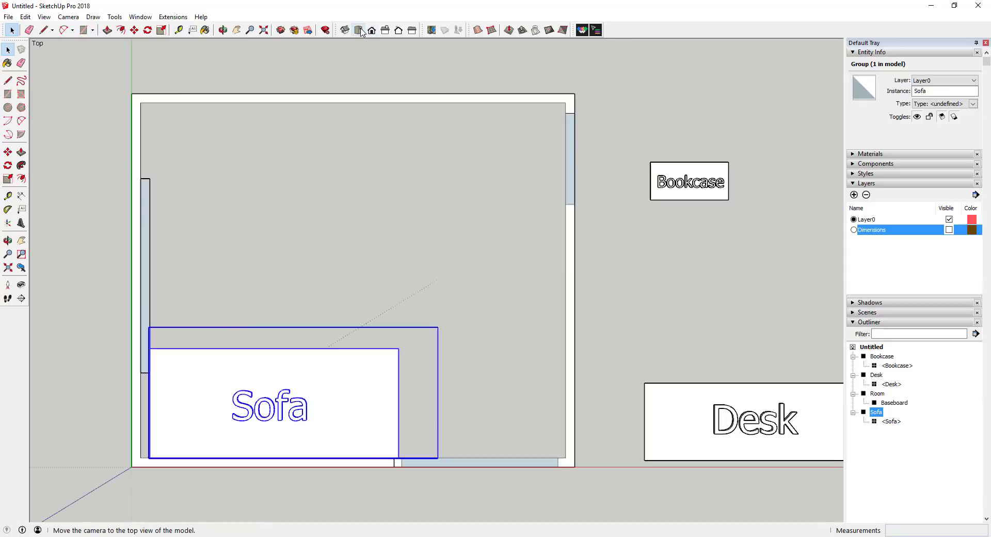
scroll(572, 205, "up", 1)
scroll(572, 206, "up", 1)
key("l")
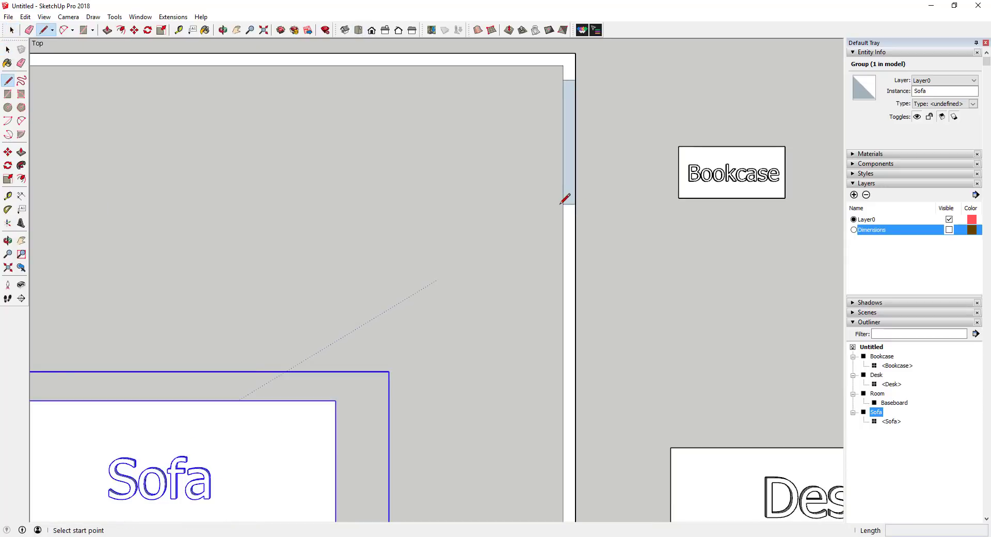
left_click(563, 205)
left_click(576, 214)
left_click(562, 69)
left_click(576, 70)
key("space")
scroll(646, 103, "down", 2)
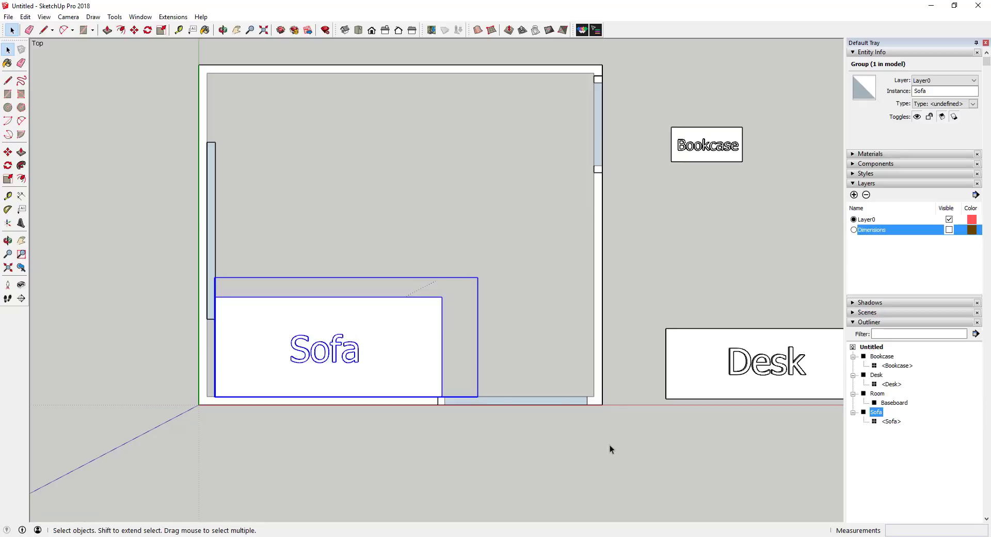
Move the Sofa group straight up from the lower wall, by its lower-right corner, into the upper part of the room.
scroll(443, 393, "up", 1)
scroll(451, 386, "up", 1)
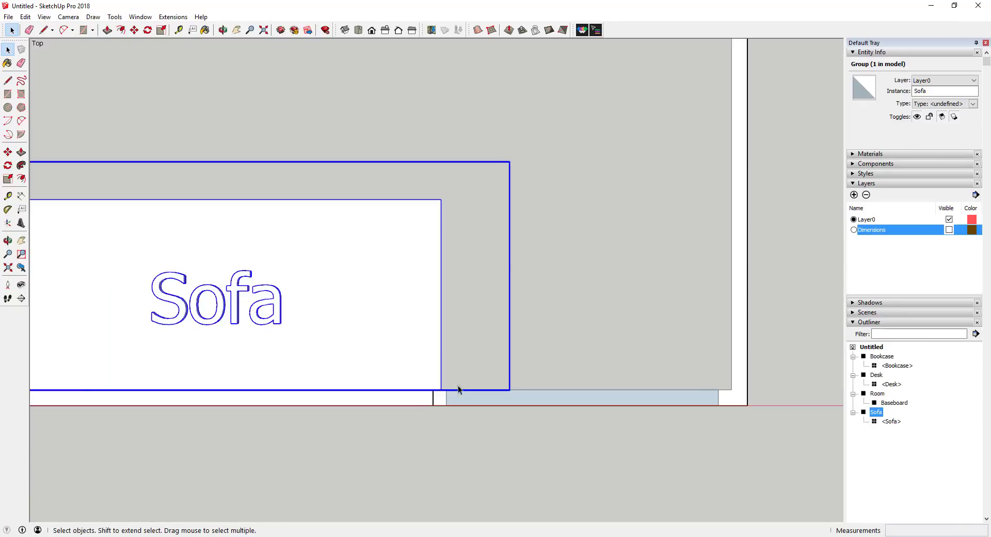
scroll(458, 386, "down", 1)
left_click(424, 437)
scroll(432, 371, "down", 1)
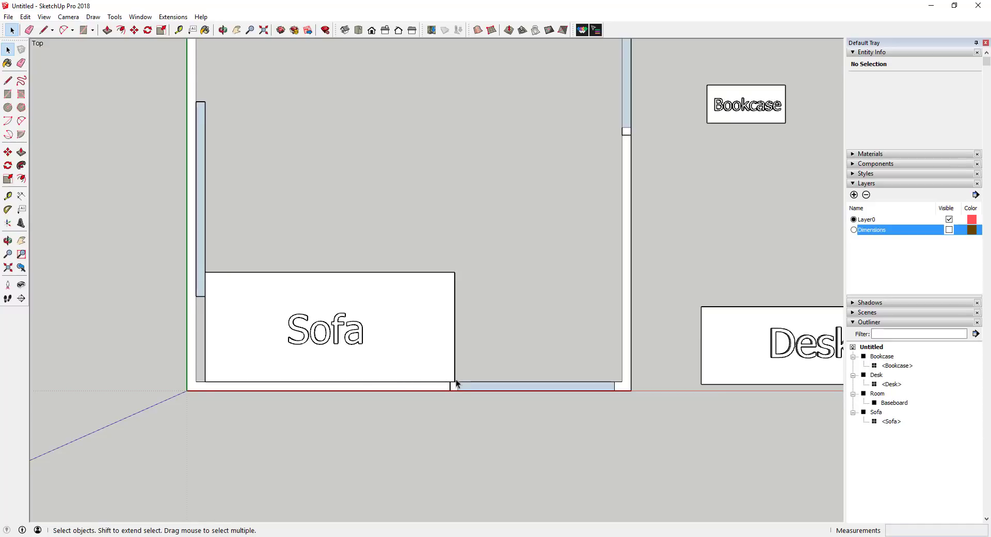
scroll(458, 373, "down", 3)
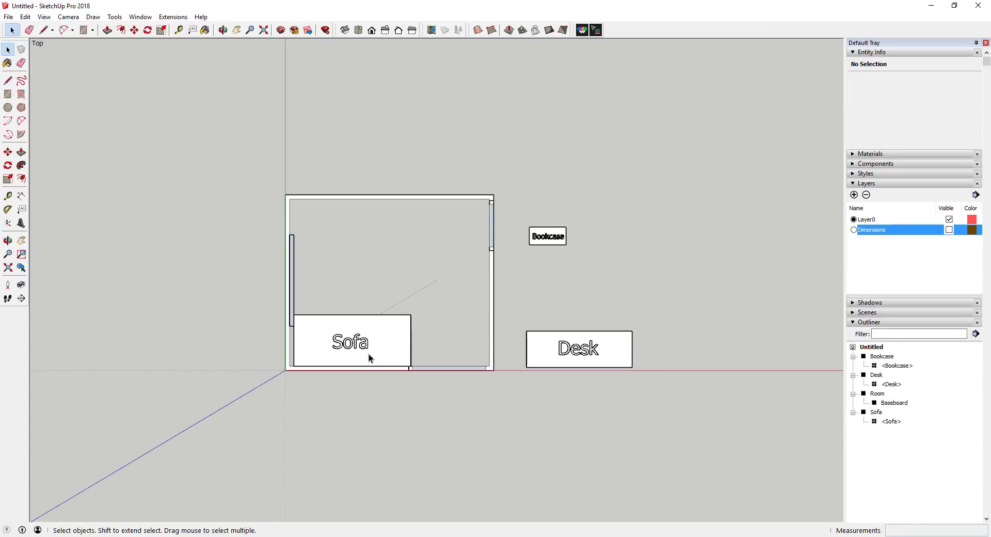
left_click(387, 351)
key("m")
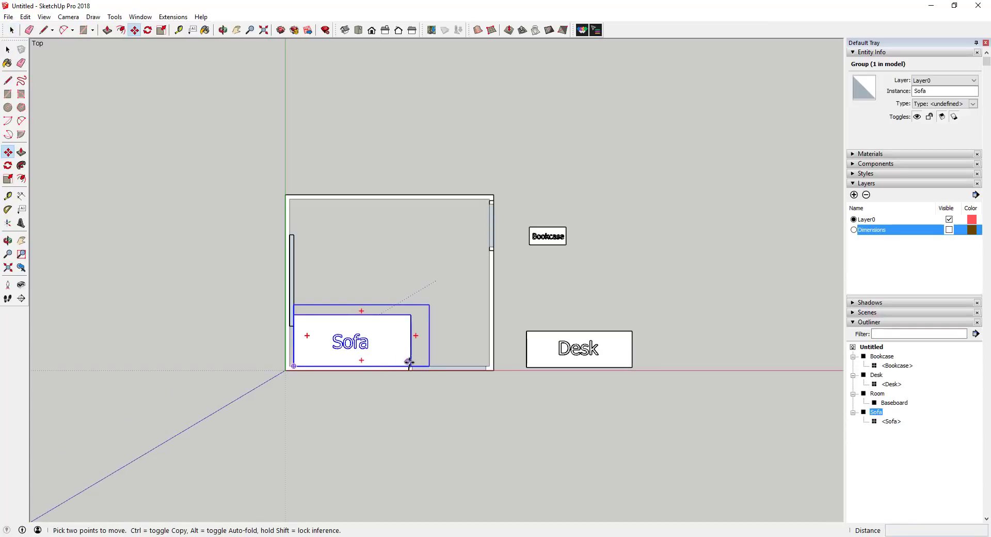
left_click(412, 366)
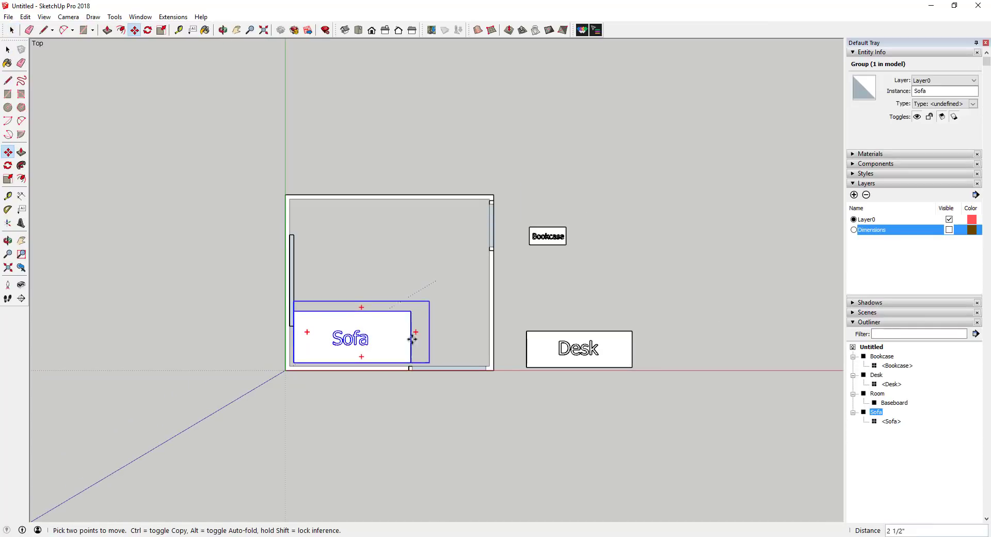
left_click(416, 258)
Try rotating the Sofa group about its centre.
key("q")
left_click(361, 239)
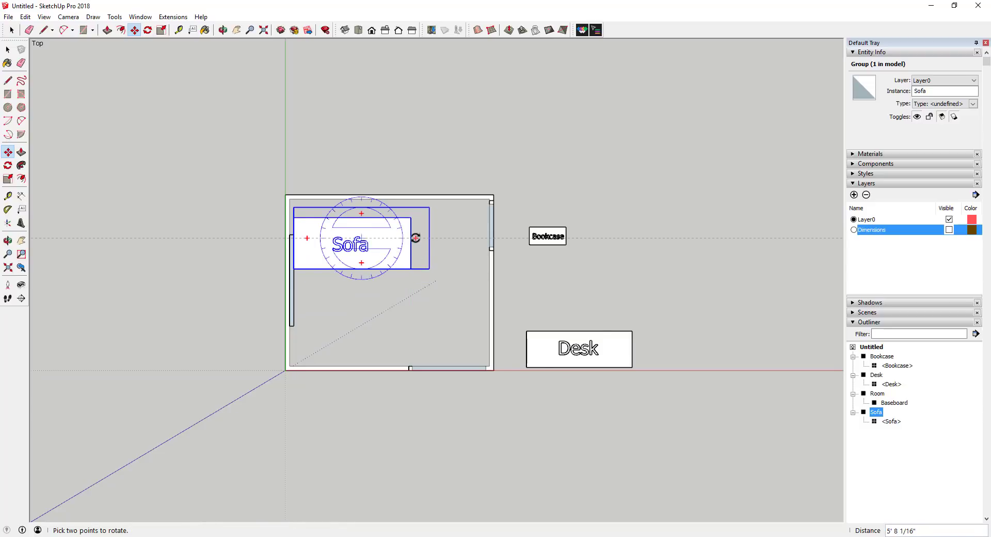
left_click(414, 237)
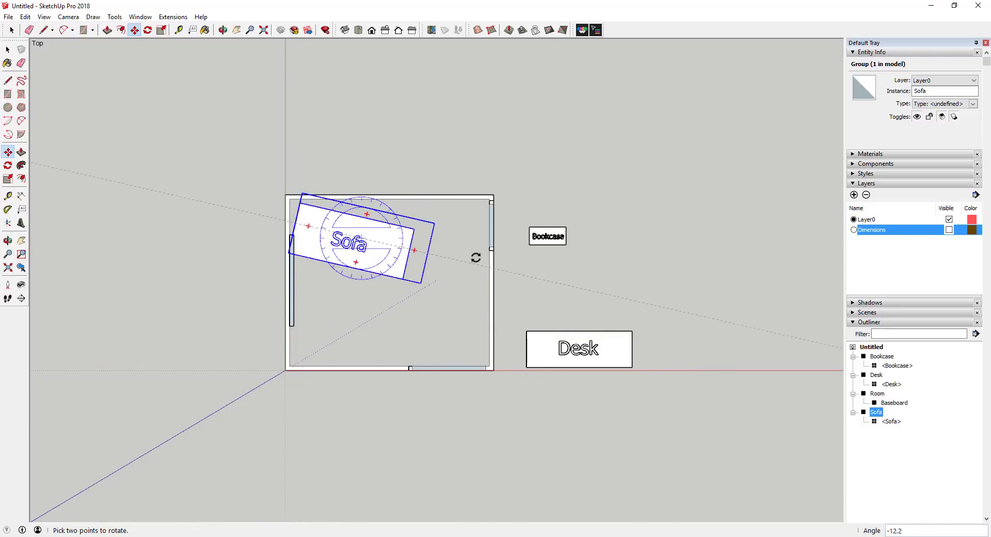
left_click(470, 236)
key("space")
Move the Desk group by its lower-left corner to the lower wall's inner edge, in line with the left wall strip's inner edge.
left_click(550, 355)
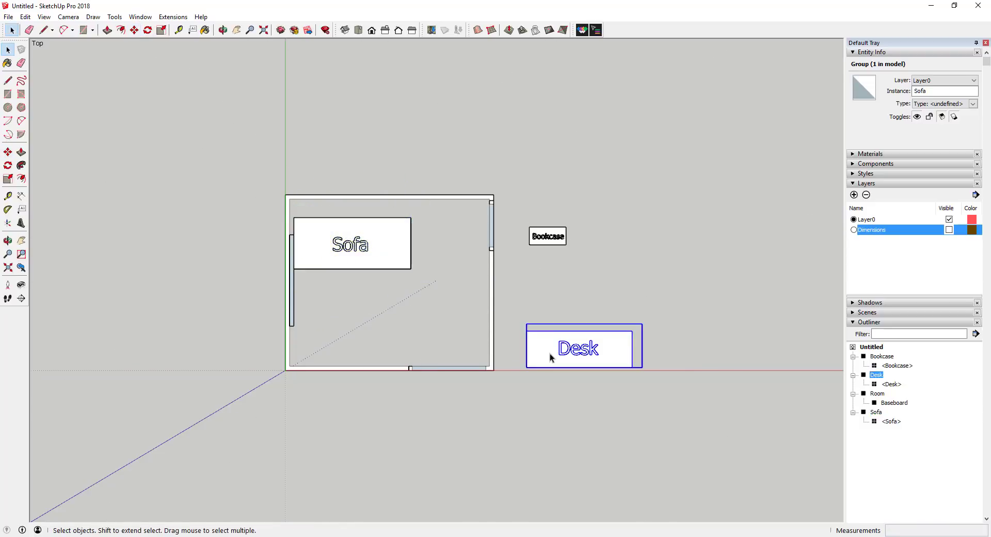
key("m")
left_click(526, 368)
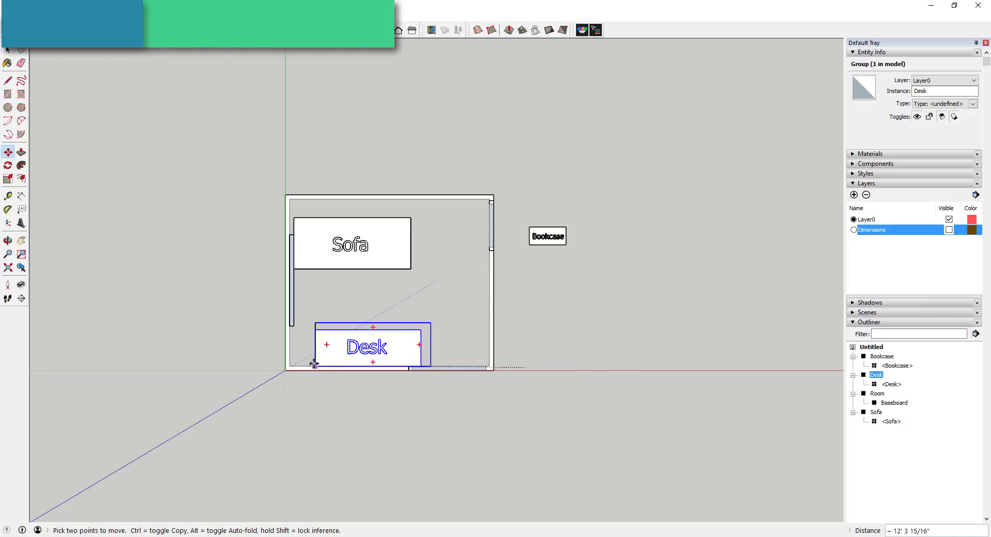
left_click(294, 330)
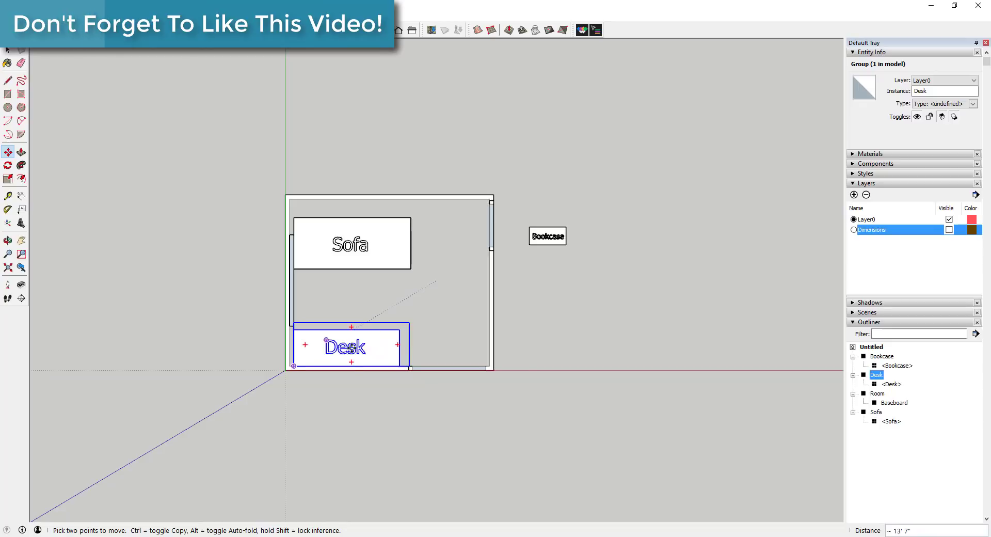
Shift the Desk group about 2 1/2" to the right along the lower wall.
scroll(295, 329, "up", 2)
scroll(295, 330, "up", 3)
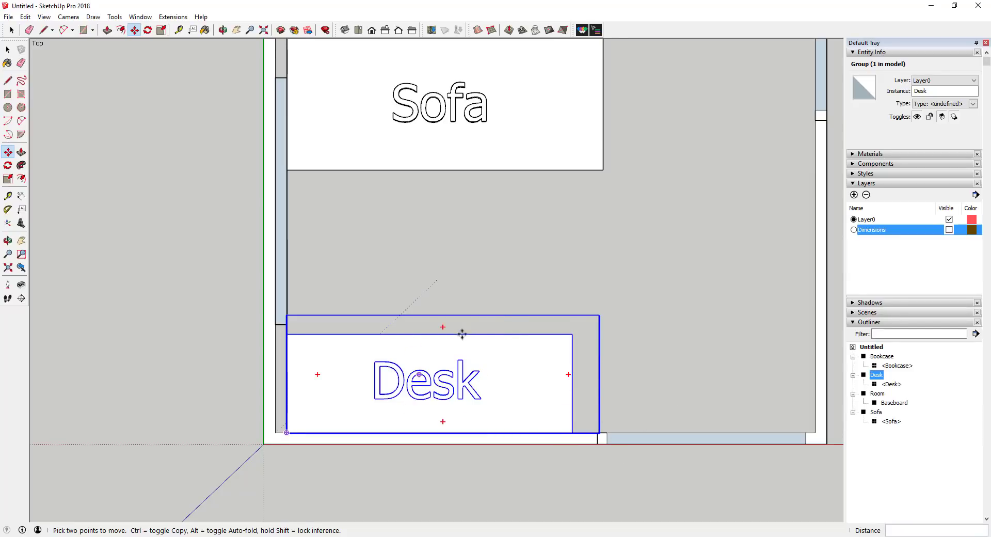
left_click(571, 334)
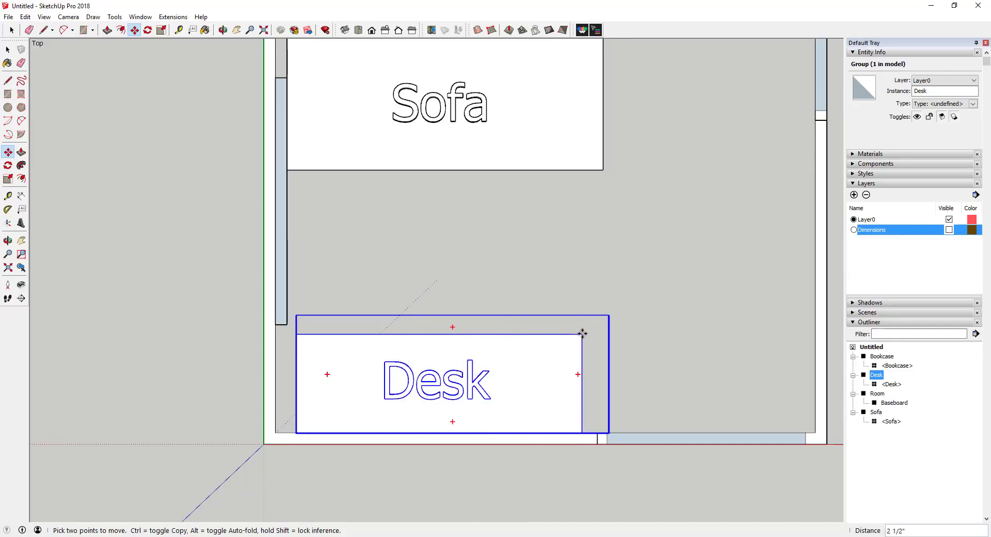
left_click(581, 334)
scroll(493, 328, "down", 4)
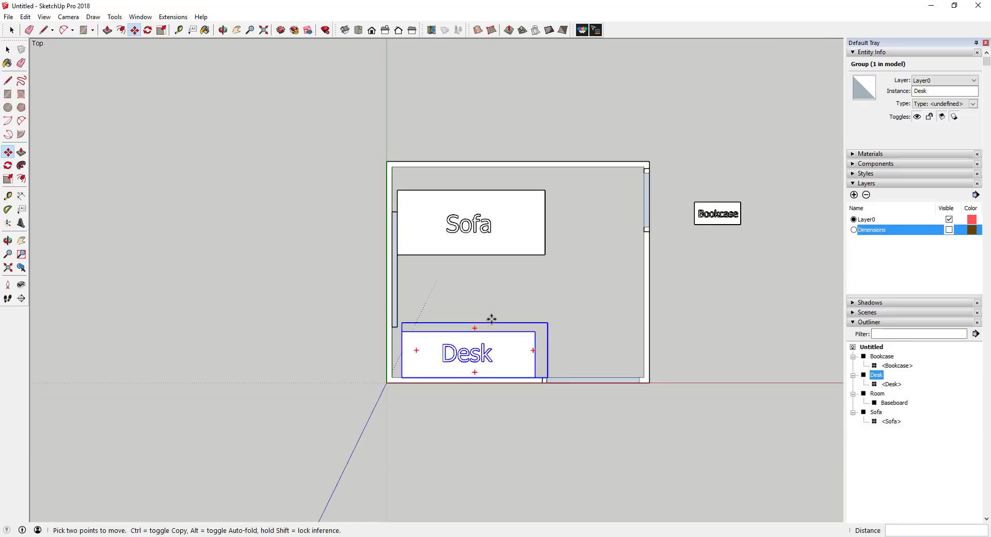
key("space")
Move the Bookcase group by its upper-left corner into the room's upper-left inner corner.
left_click(433, 226)
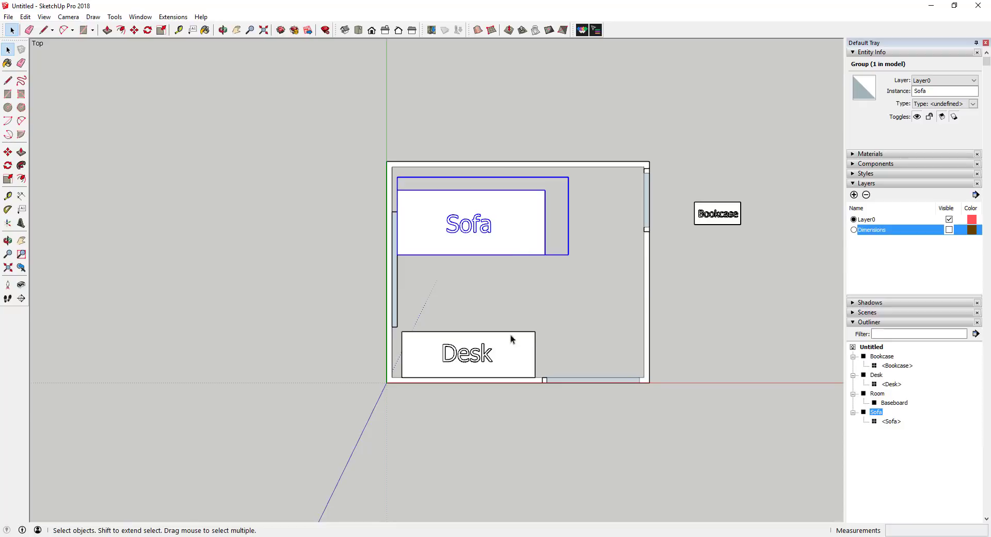
left_click(724, 216)
key("m")
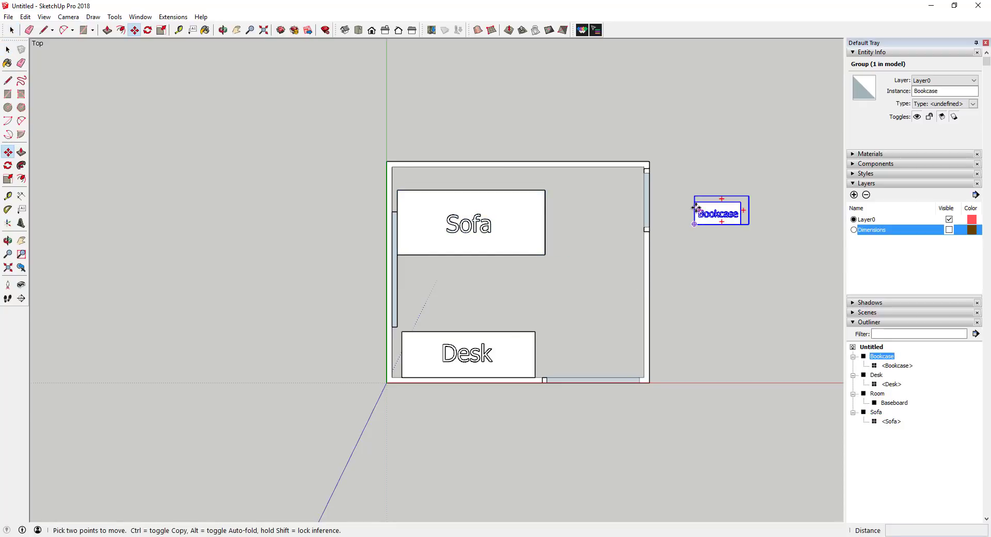
left_click(694, 201)
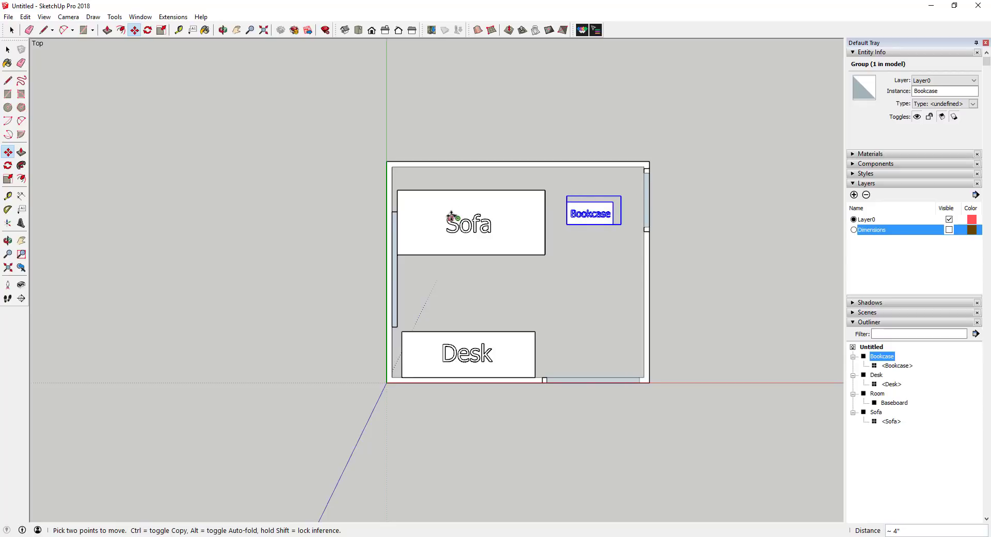
left_click(394, 168)
key("space")
Move the Sofa group by its upper-left corner to the Bookcase's upper-right corner against the upper wall.
left_click(409, 207)
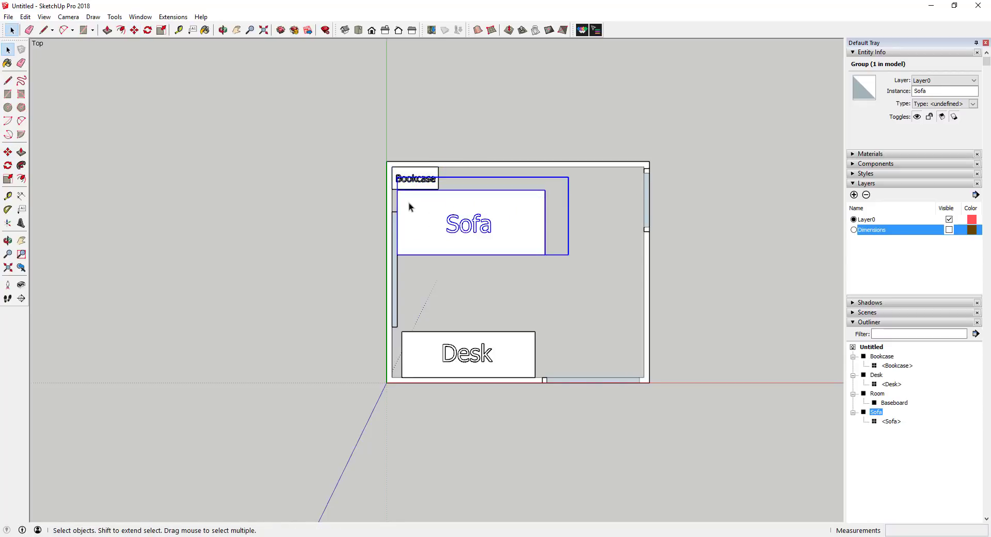
key("m")
left_click(398, 192)
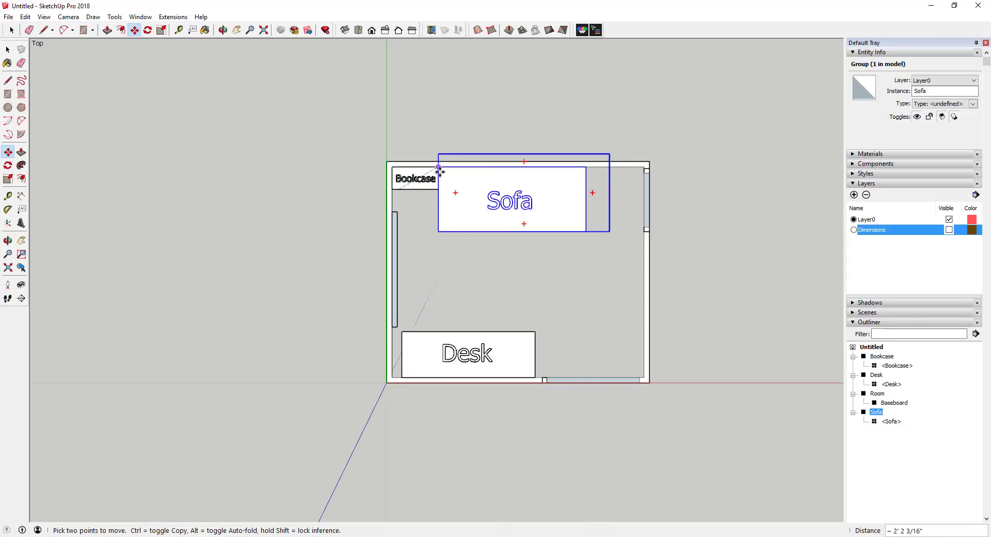
scroll(520, 217, "down", 2)
left_click(485, 205)
key("space")
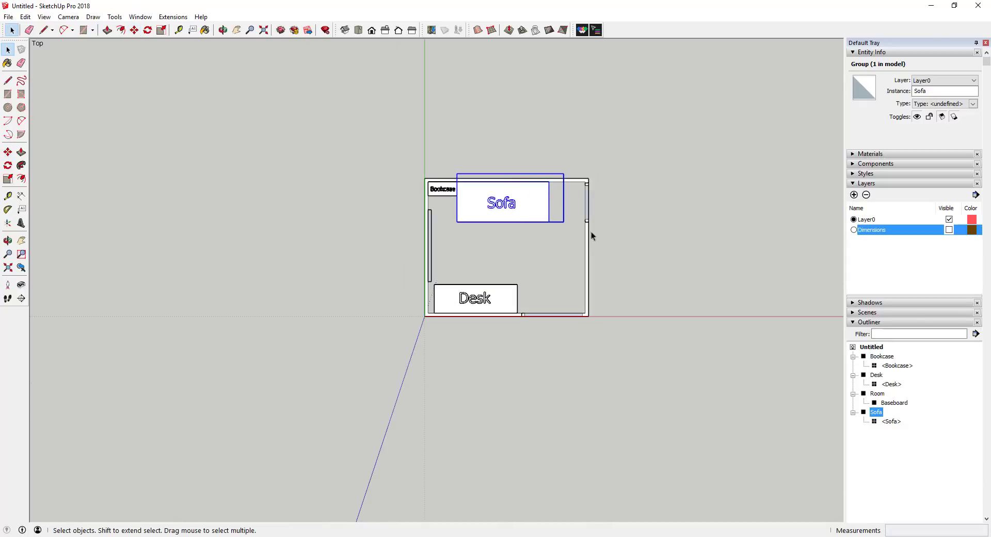
Move the Bookcase group along the upper wall to the Sofa's right side.
scroll(586, 231, "up", 3)
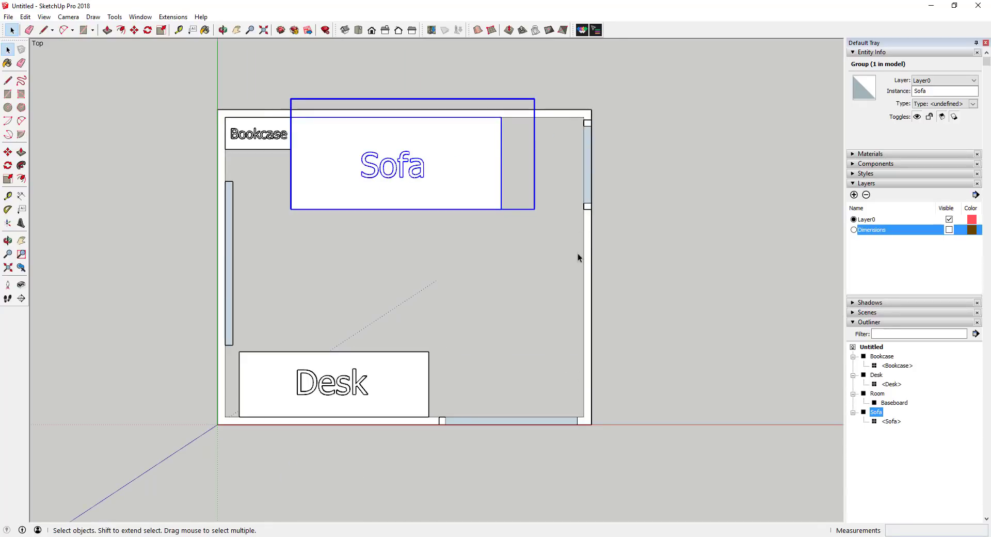
left_click(268, 136)
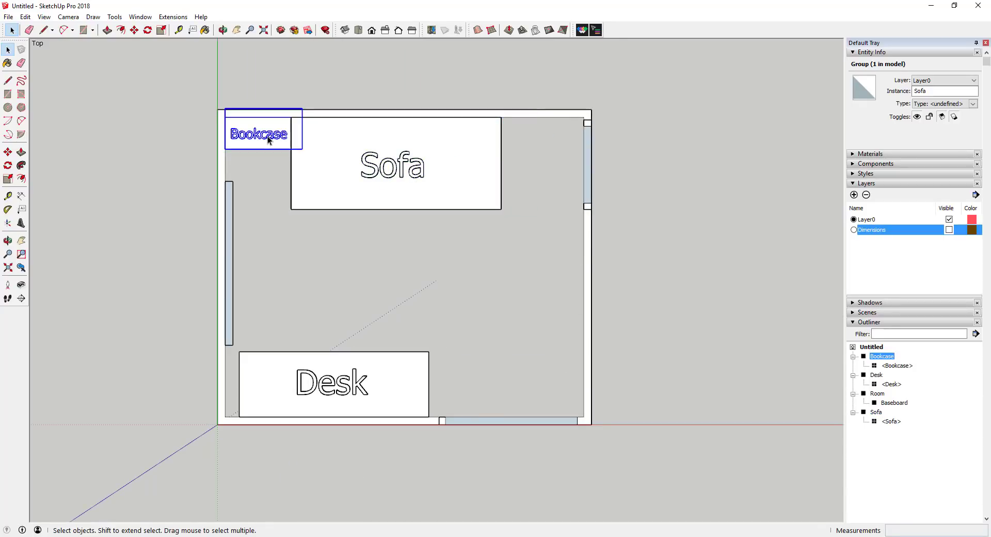
key("m")
left_click(385, 135)
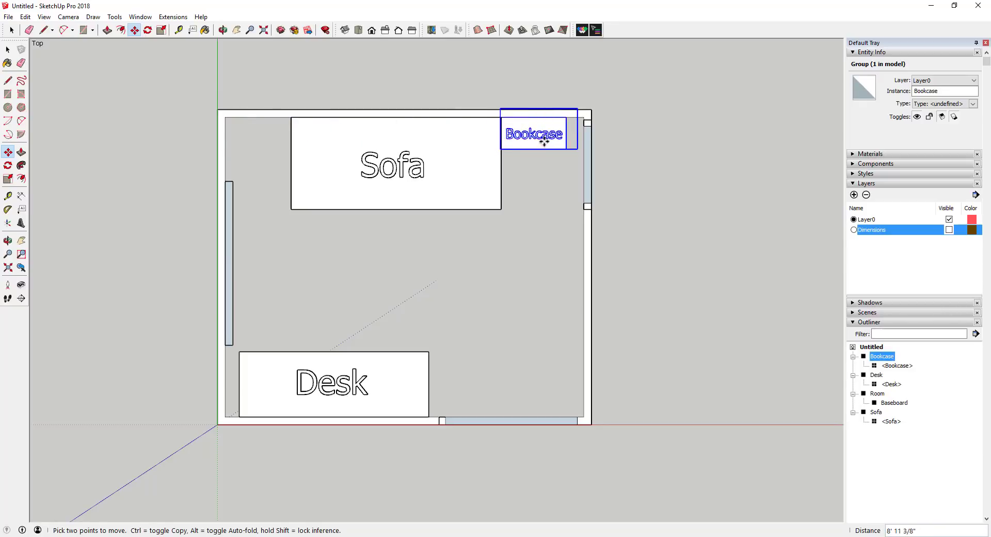
left_click(452, 143)
key("space")
Slide the Sofa group left along the upper wall until its left edge lines up with the left wall strip's inner edge.
left_click(467, 148)
key("m")
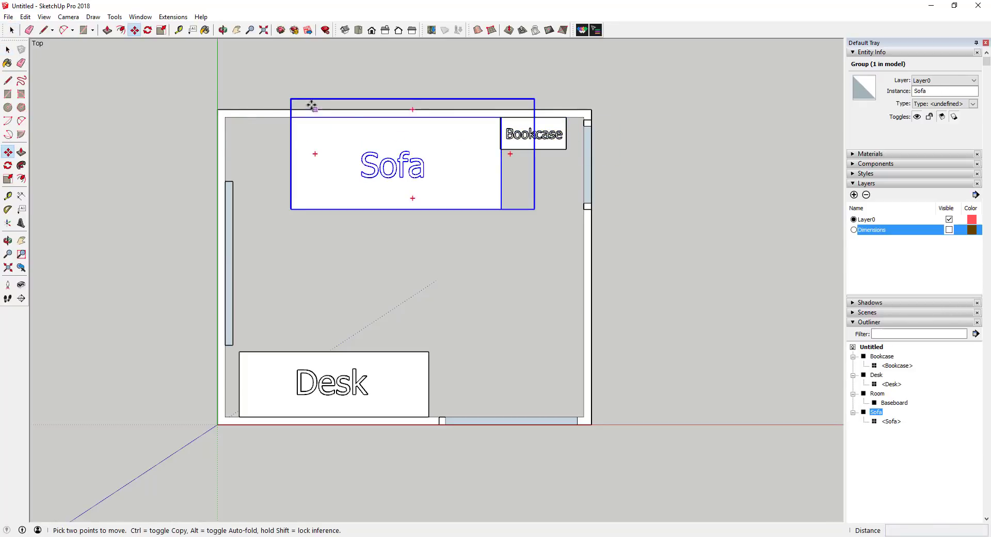
left_click(292, 120)
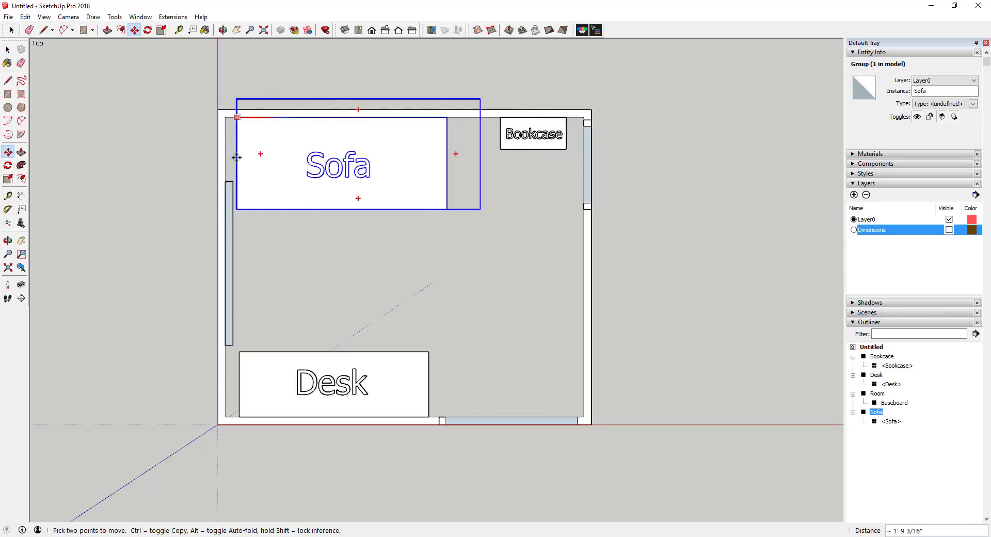
left_click(233, 180)
key("space")
Move the Bookcase group by its upper-left corner to the Sofa's upper-right corner along the upper wall.
left_click(519, 137)
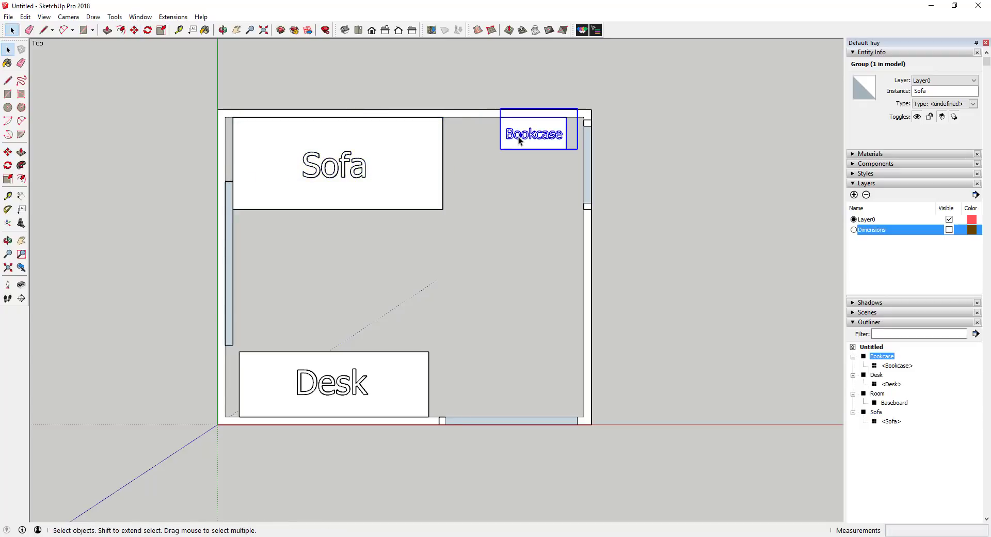
key("m")
left_click(500, 117)
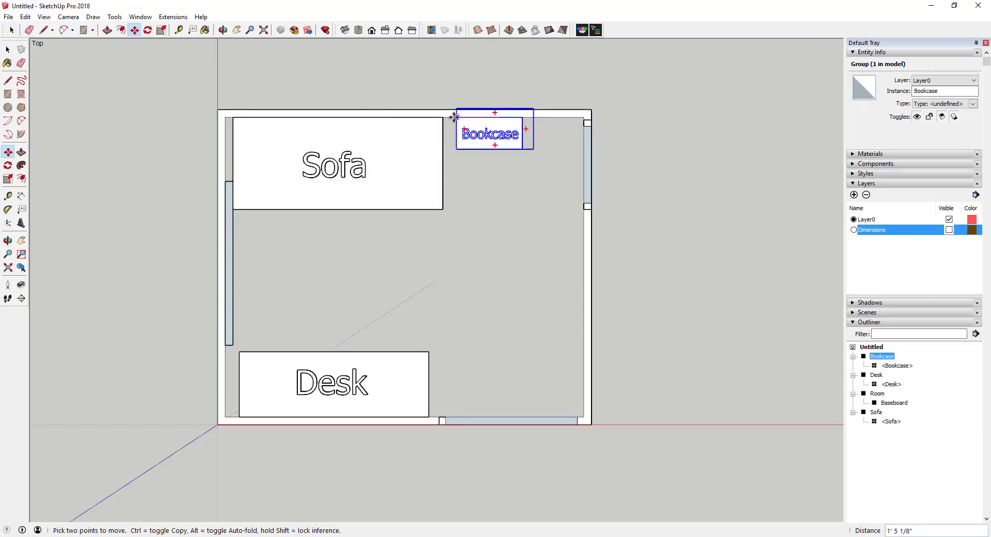
left_click(443, 118)
key("space")
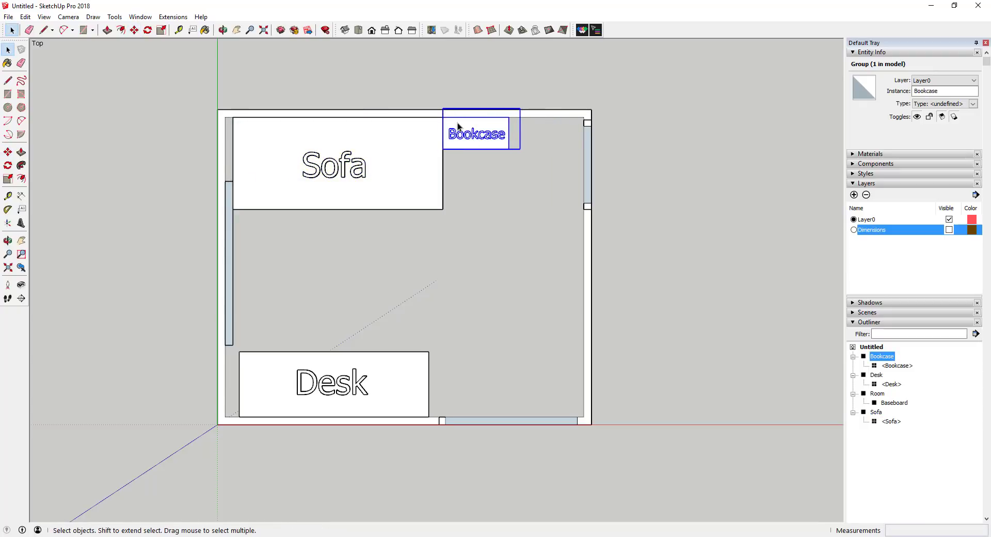
Draw a door leaf outline 30" long and 1" thick, extending horizontally into the room from the upper corner of the right wall's opening.
key("l")
left_click(584, 126)
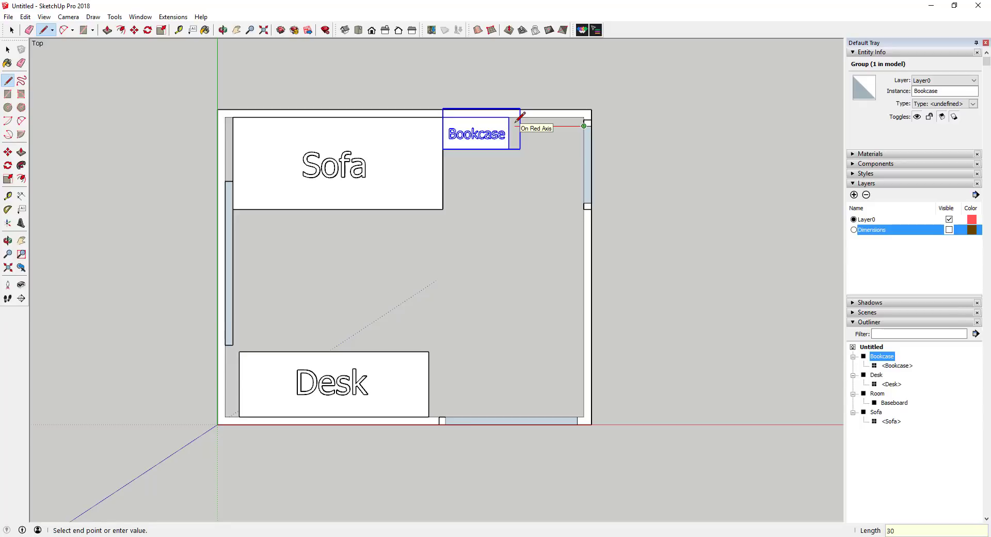
scroll(509, 123, "up", 5)
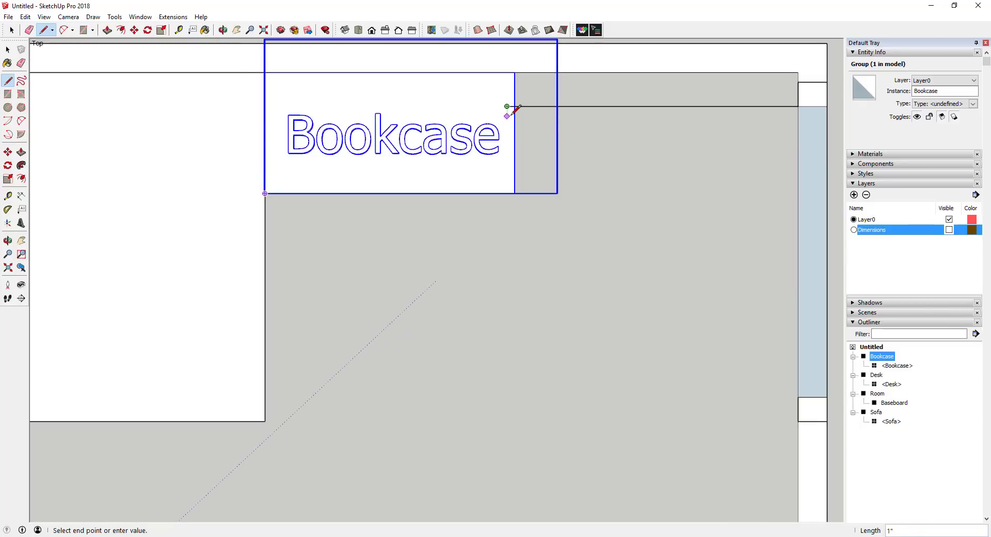
left_click(508, 115)
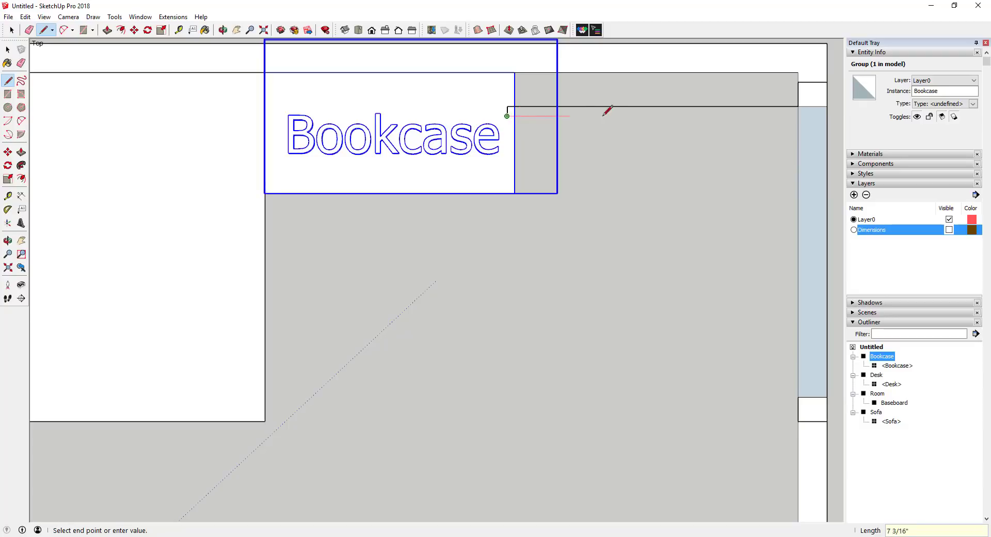
left_click(799, 116)
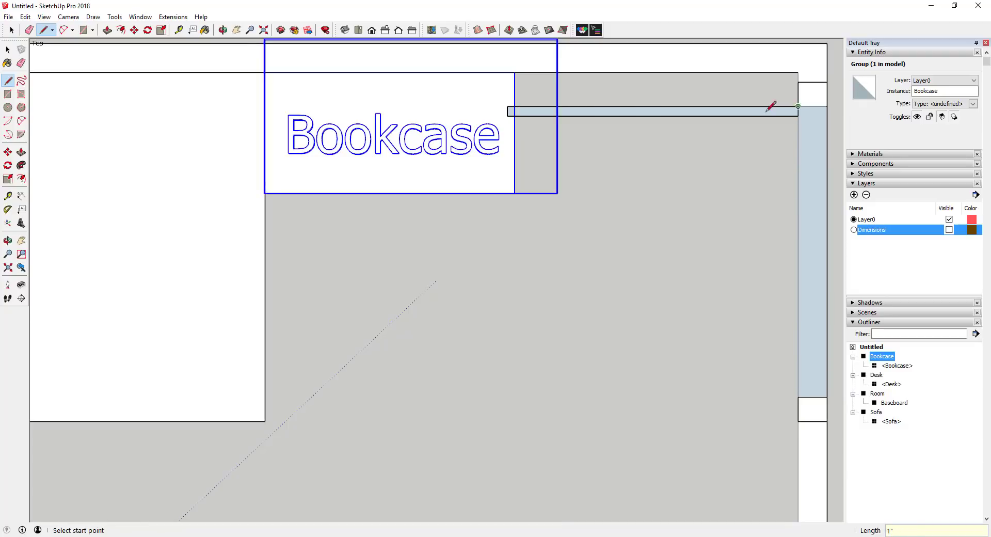
Select the thin door leaf's face with its bounding edges and make them a group.
key("space")
double_click(678, 111)
right_click(678, 112)
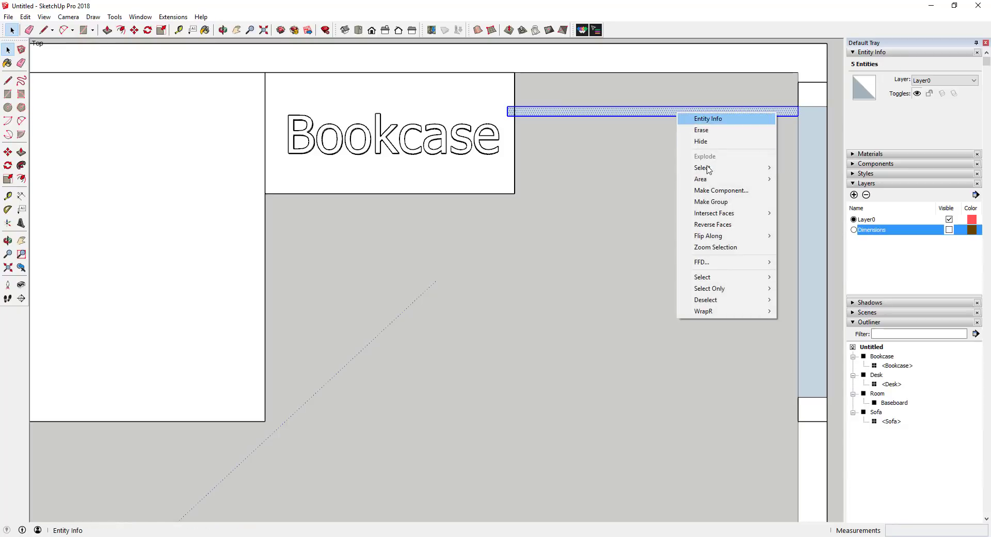
left_click(702, 198)
Nest the door leaf's group inside the Room group, name it Door, and close the Room group.
left_click(880, 395)
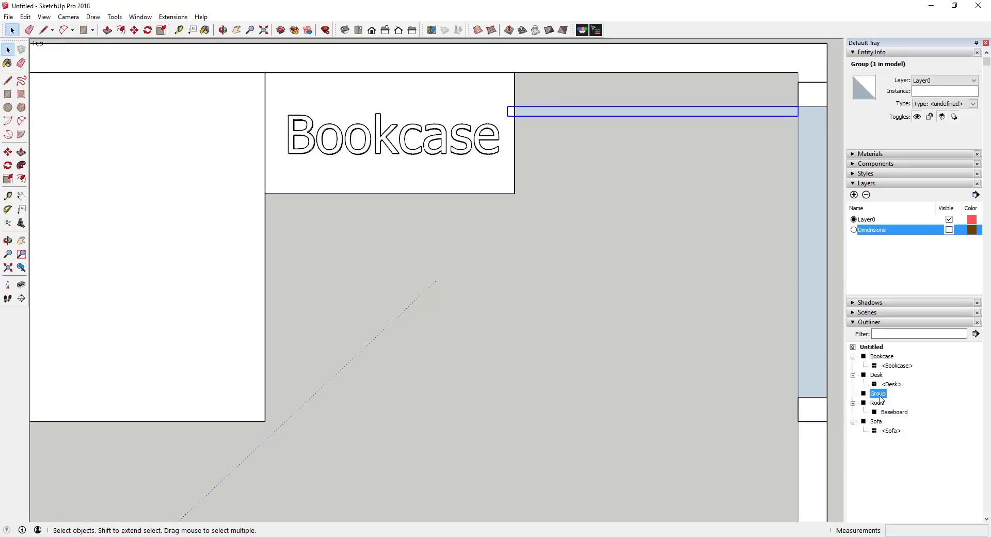
left_click_drag(880, 398, 878, 403)
type("Door")
key("Return")
scroll(562, 234, "down", 3)
scroll(562, 234, "down", 2)
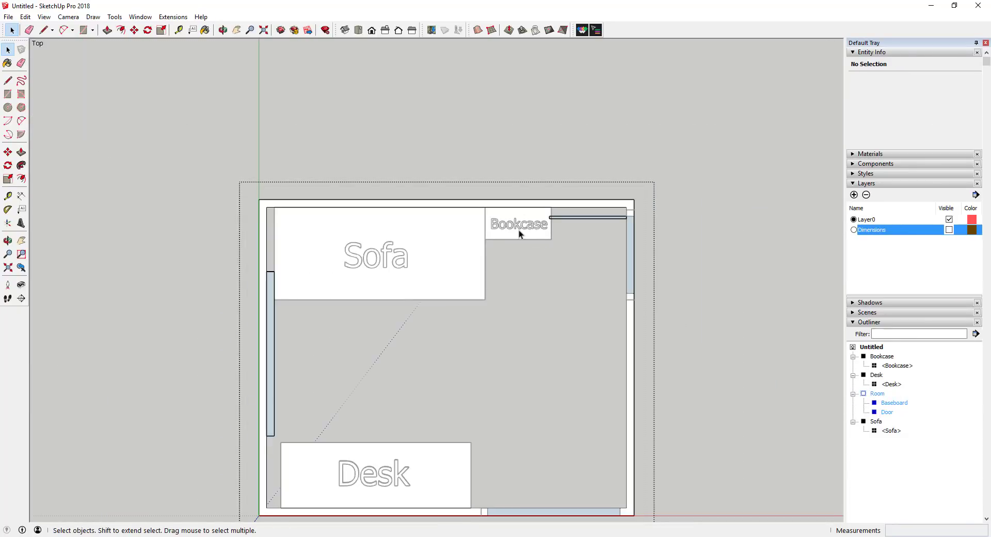
scroll(549, 233, "up", 1)
left_click(566, 243)
Select the Bookcase group beside the Sofa along the upper wall.
scroll(524, 220, "up", 2)
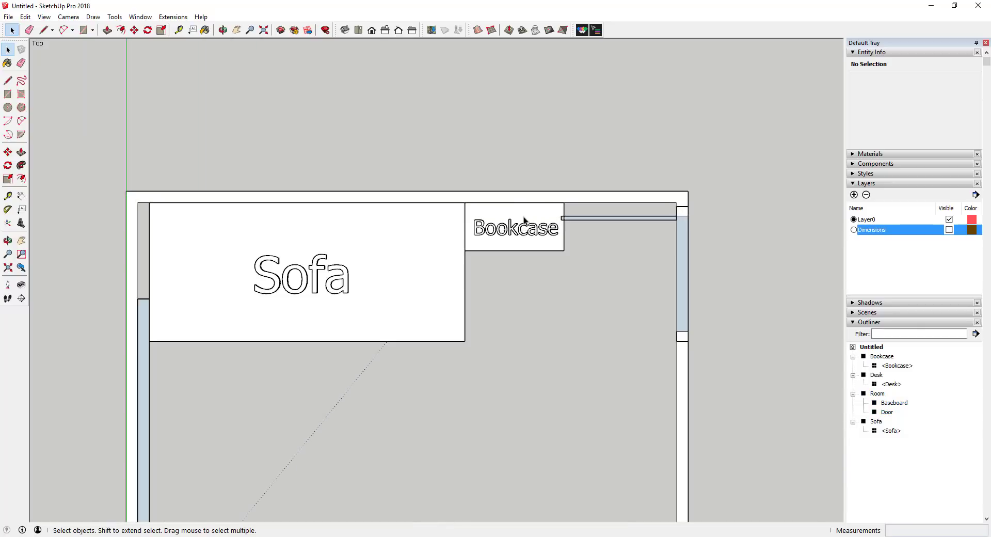
left_click(524, 220)
scroll(532, 230, "down", 2)
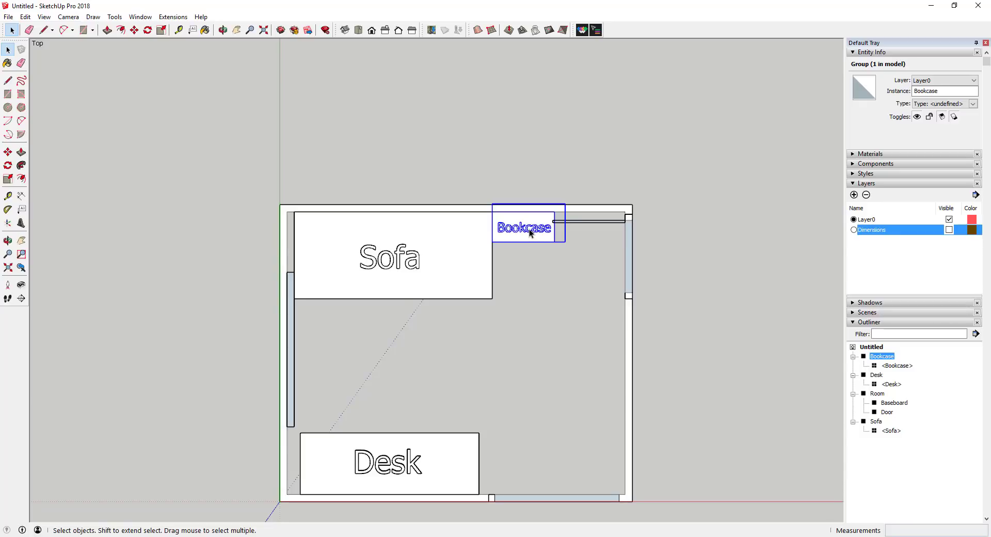
scroll(527, 242, "down", 1)
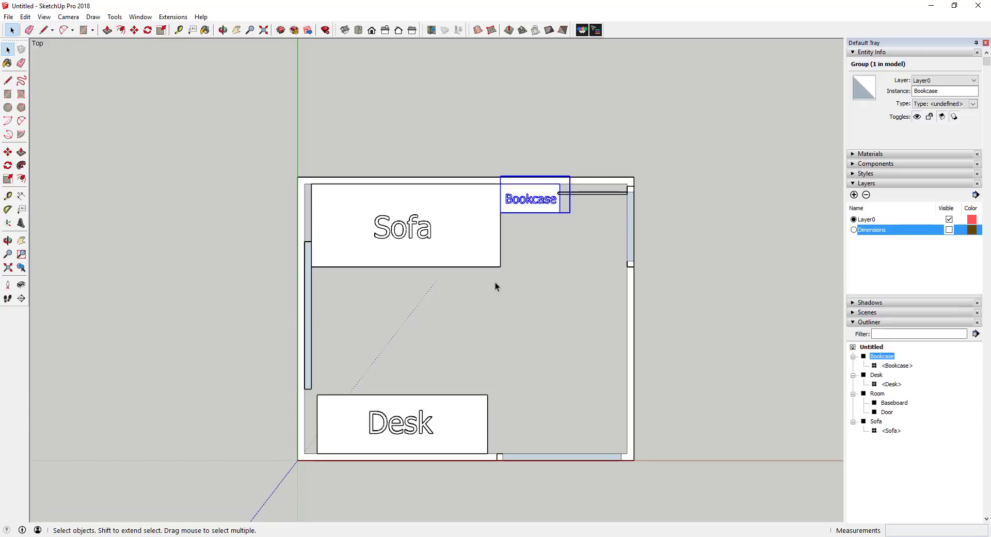